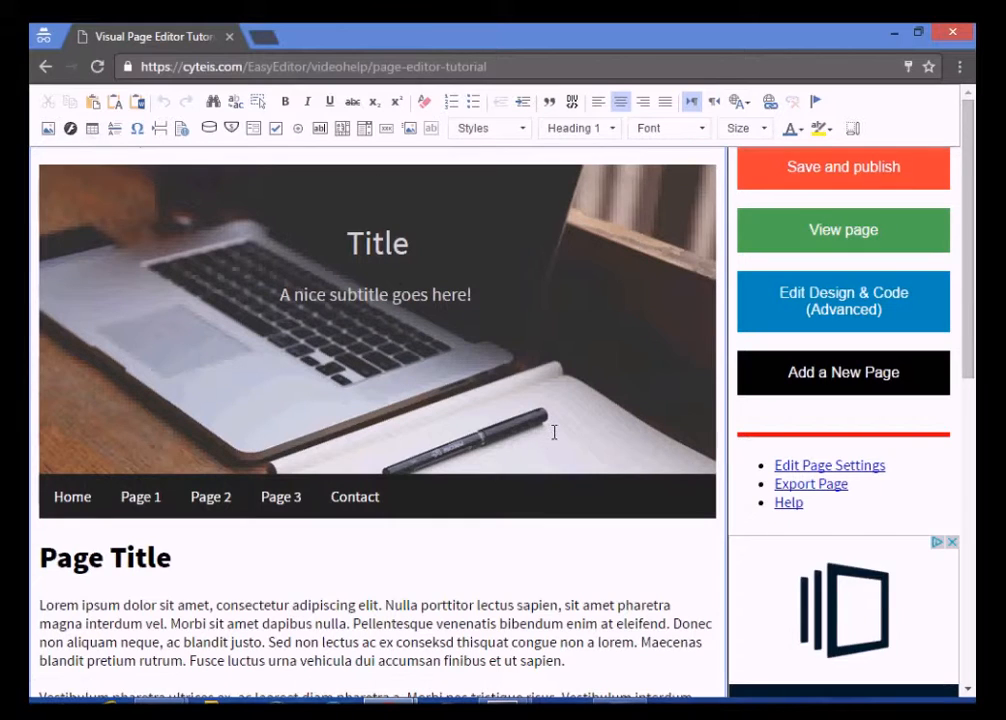
Retitle the banner 'Space' and set the subtitle to 'A nice website about space!'
left_click(348, 226)
double_click(352, 232)
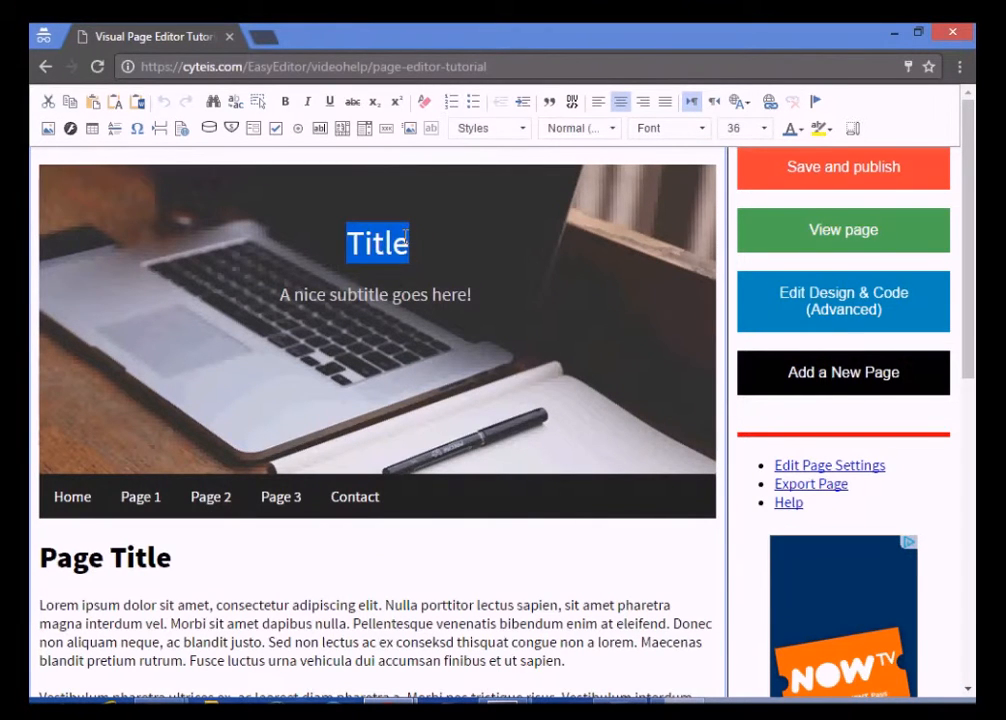
type("Space")
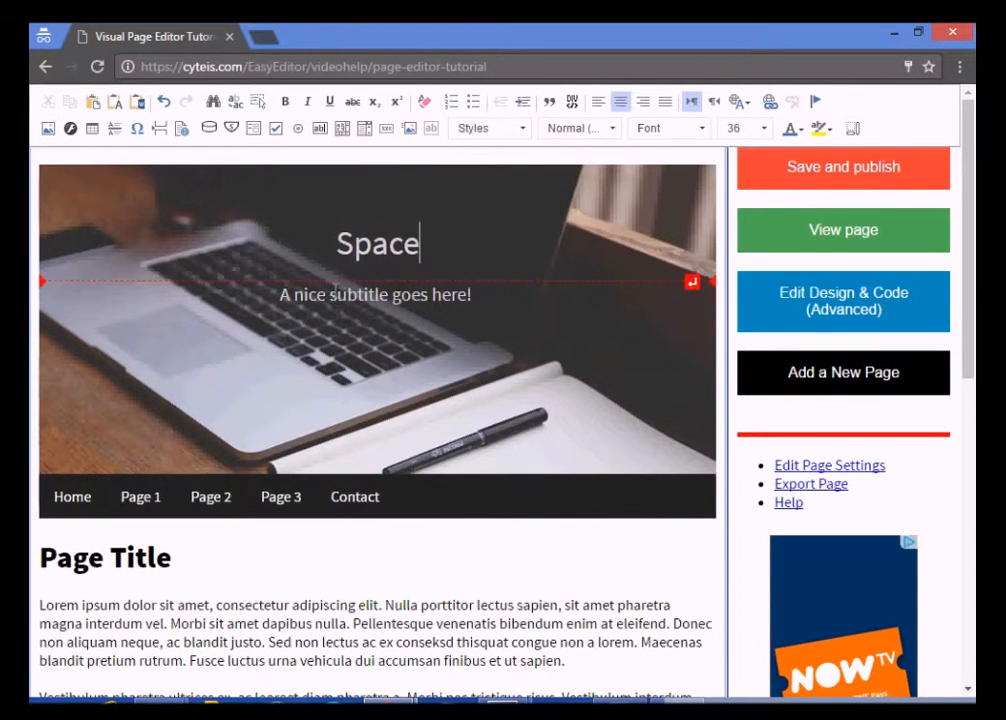
left_click_drag(332, 290, 469, 294)
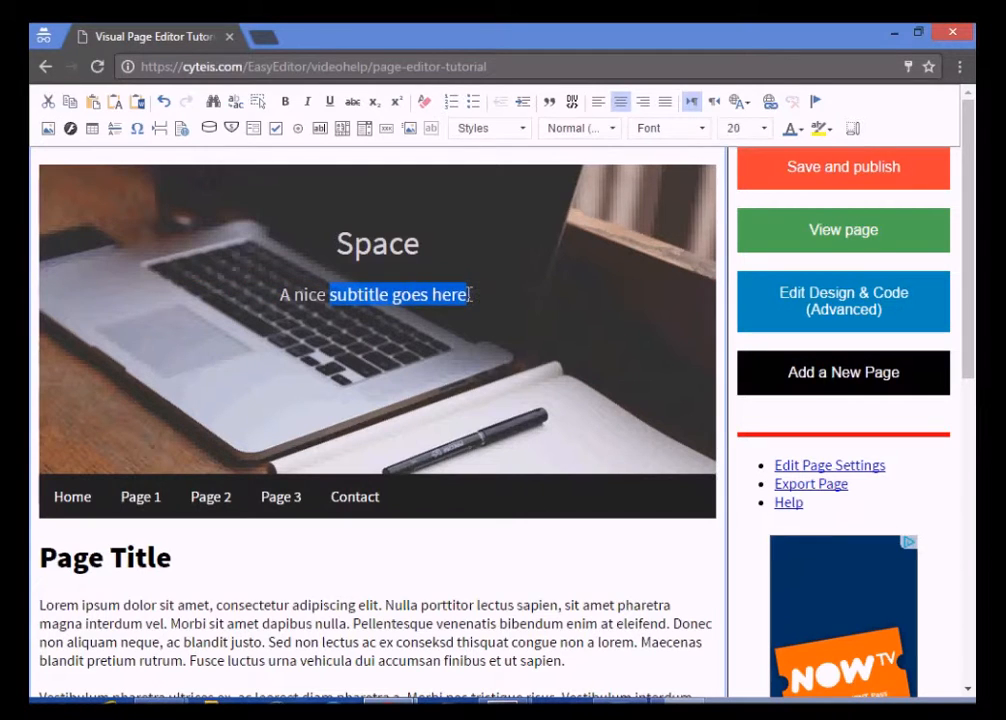
type("website abou")
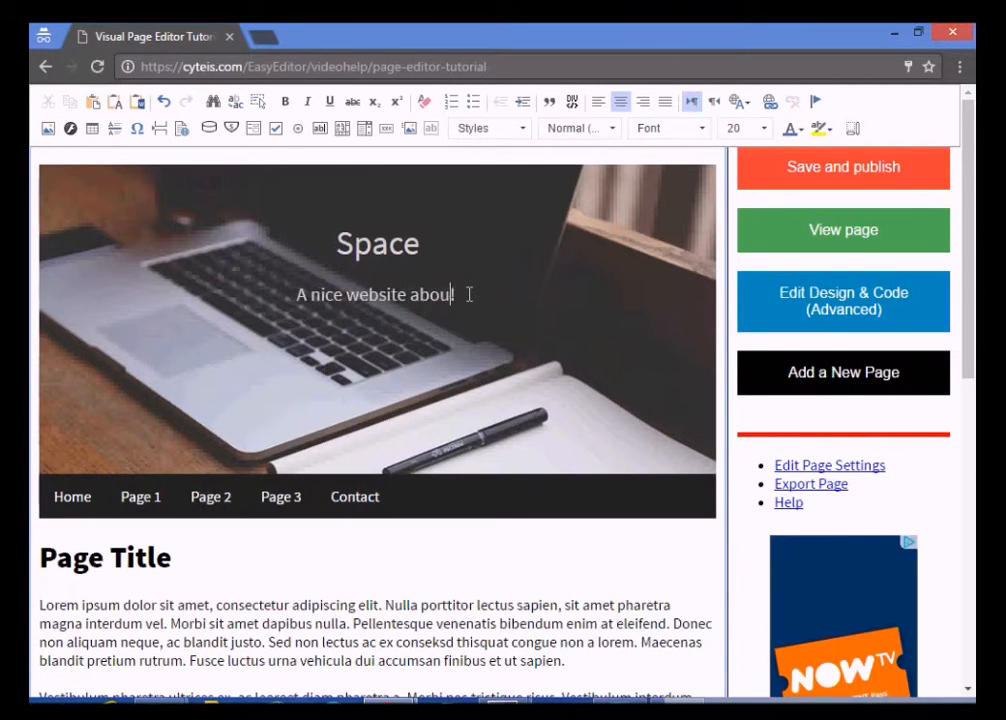
type("t space!")
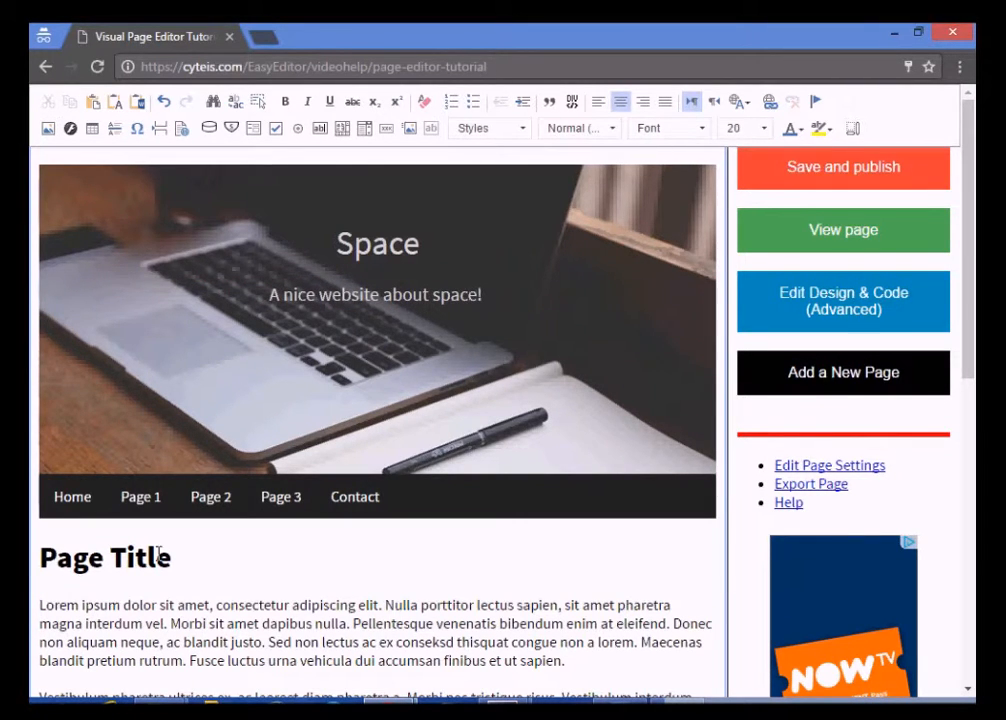
Rename the Page Title heading to 'Astronomy'
left_click(172, 557)
left_click_drag(172, 557, 40, 556)
type("As")
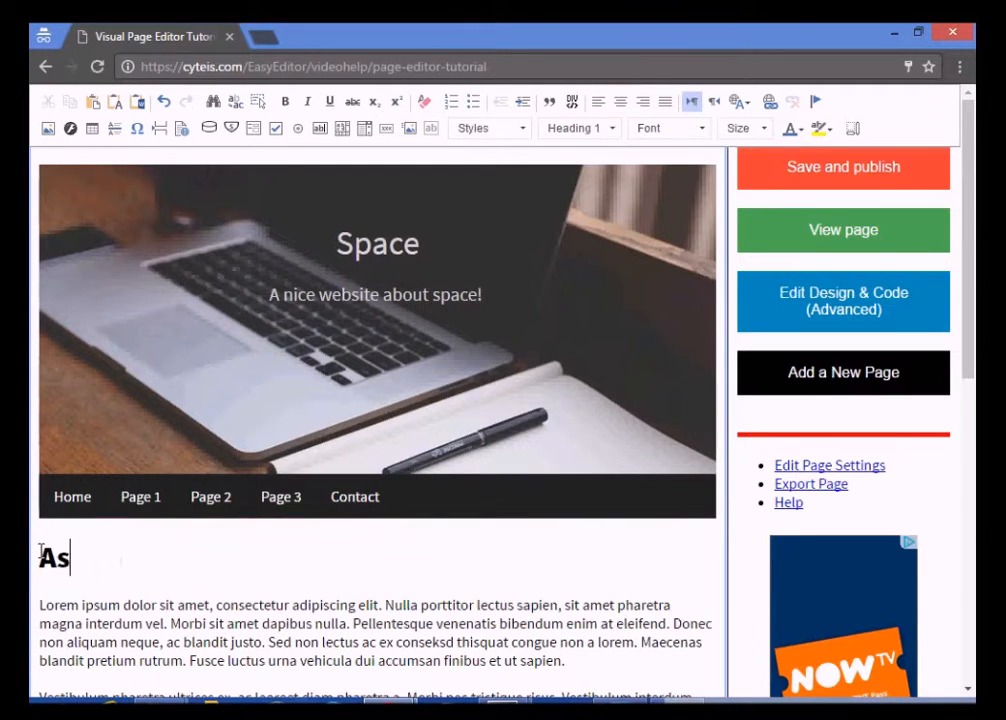
type("tronomy")
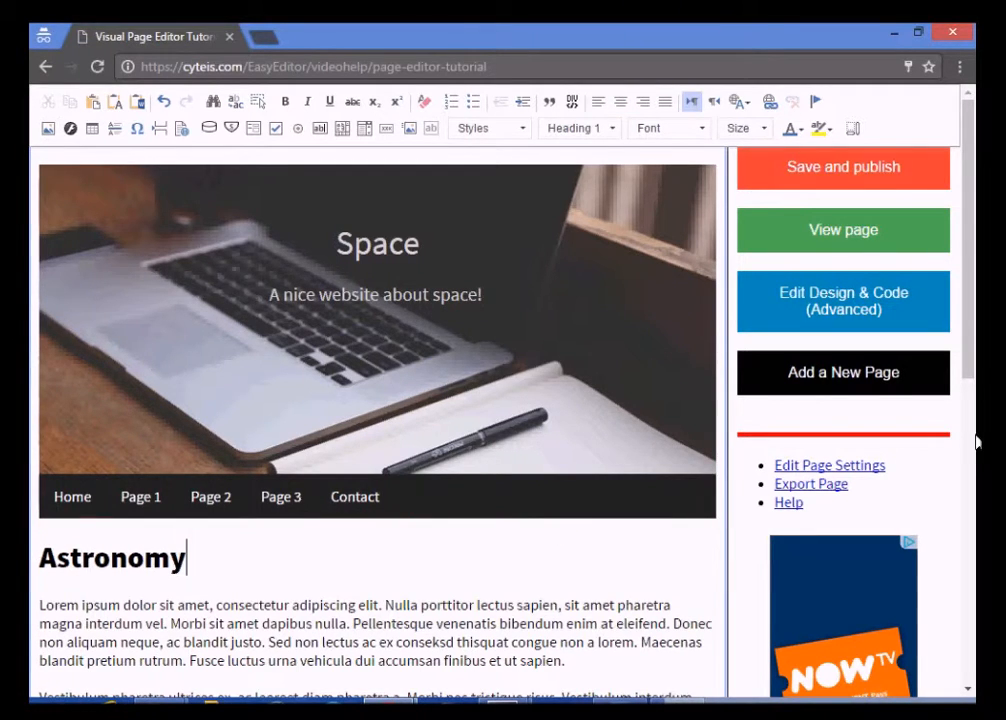
left_click(972, 492)
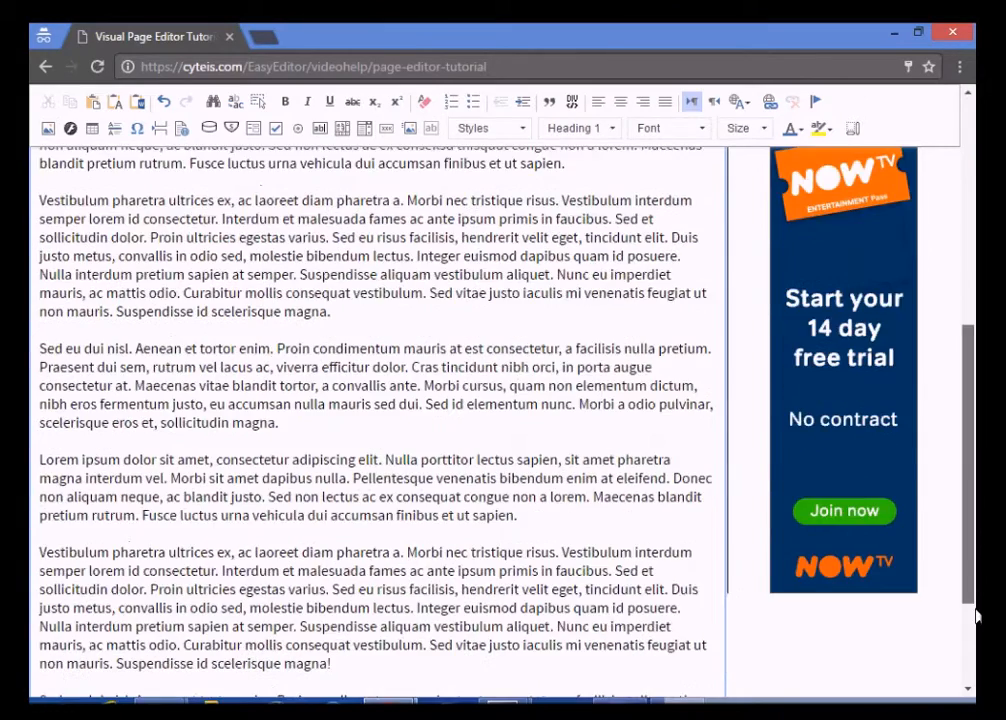
Replace the footer placeholder with 'October, 2016.'
scroll(977, 615, "down", 3)
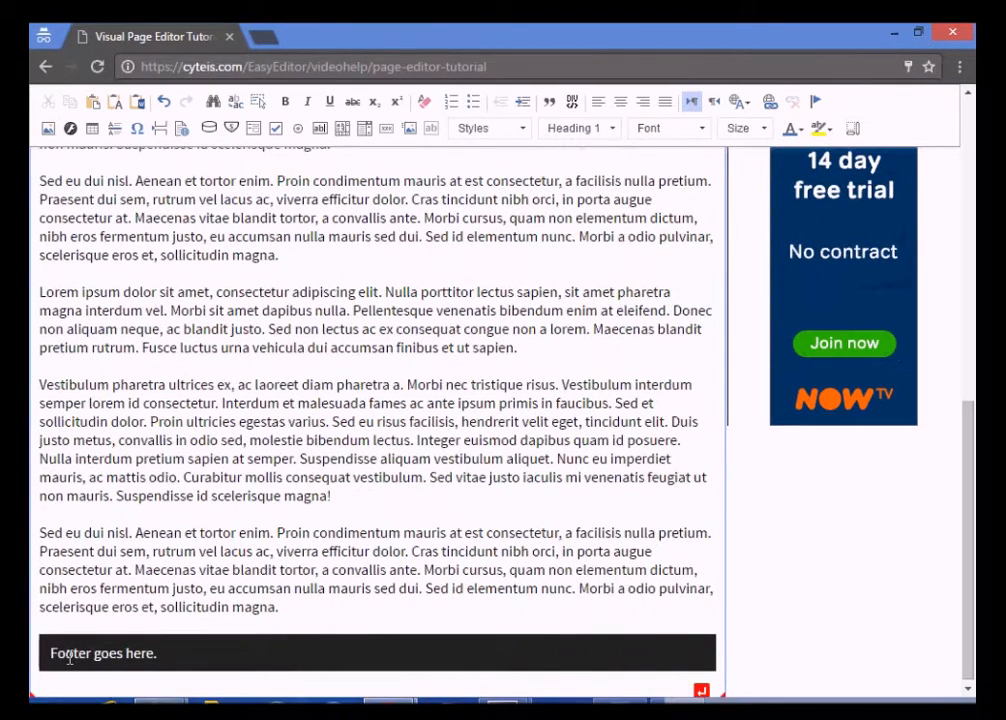
left_click(70, 658)
left_click_drag(50, 653, 175, 660)
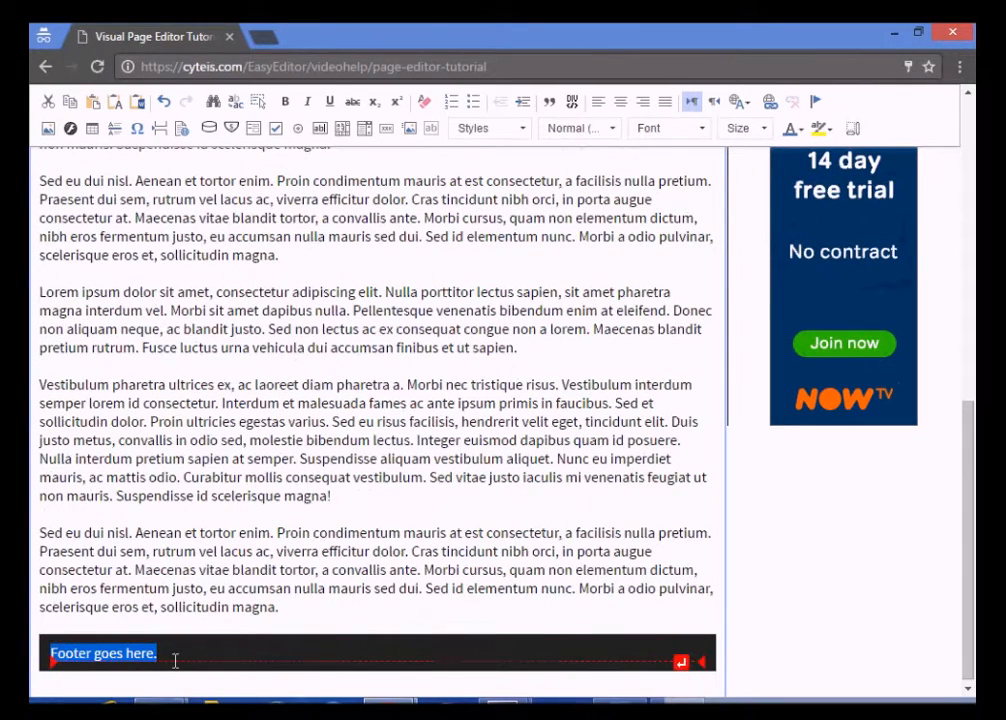
type("October, ")
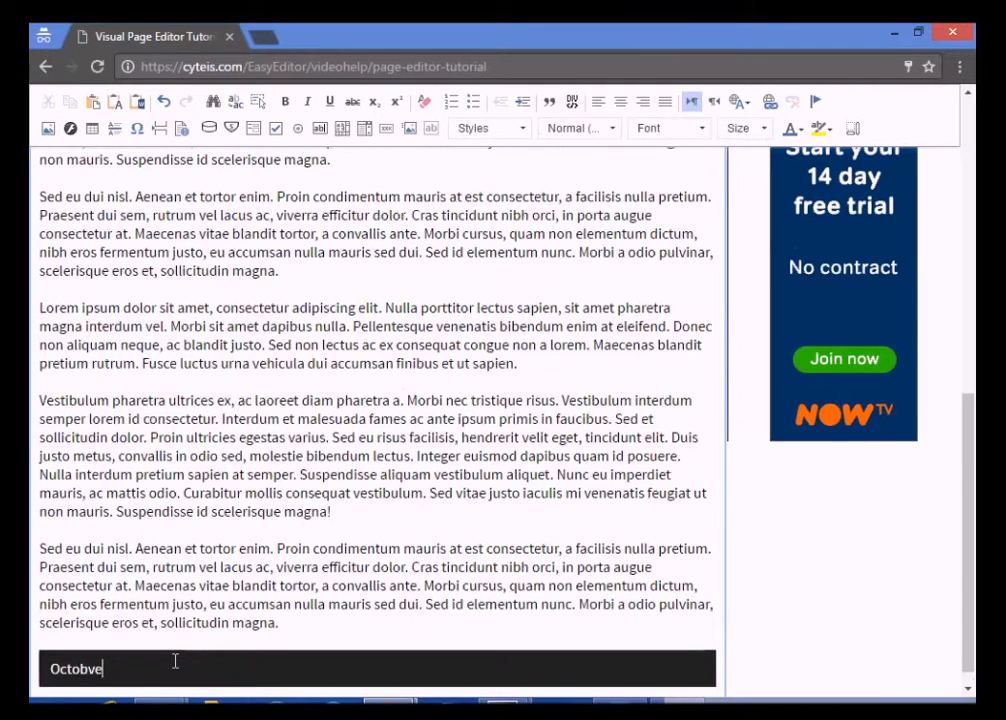
type("2016.")
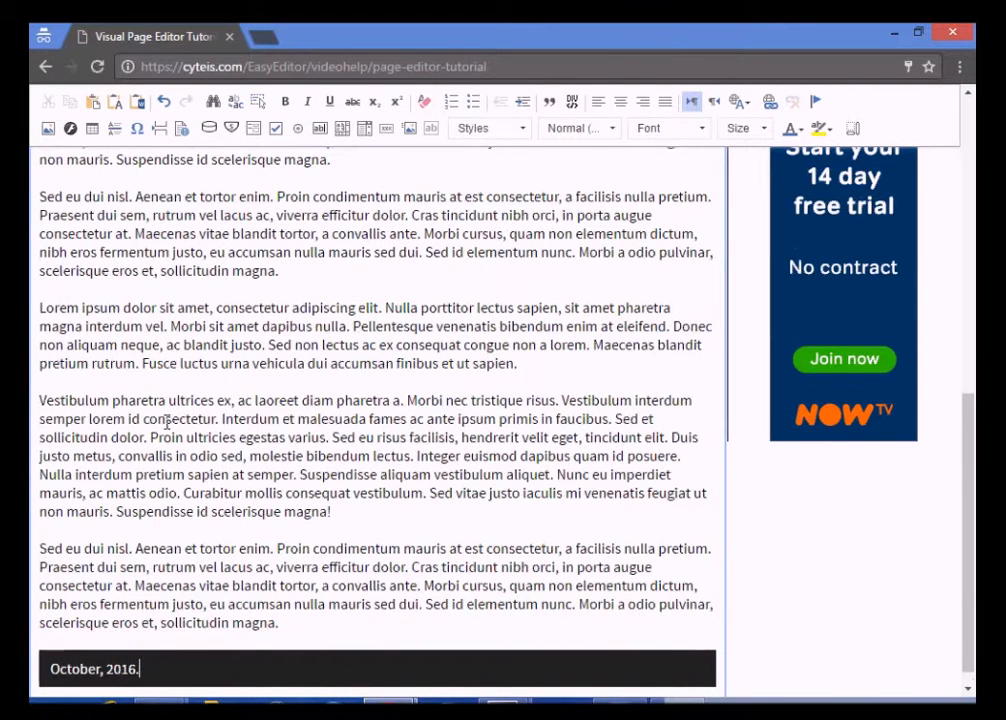
left_click(281, 625)
Cut the Lorem ipsum body text and paste the astronomy quotations in its place
left_click_drag(281, 625, 45, 608)
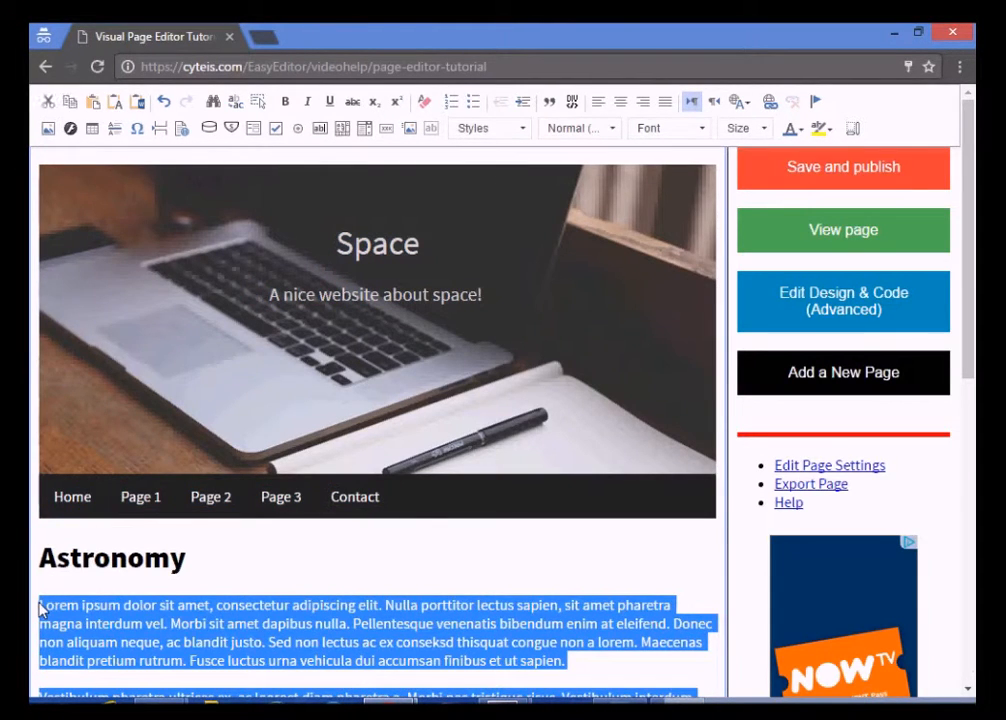
key("ctrl+x")
key("ctrl+v")
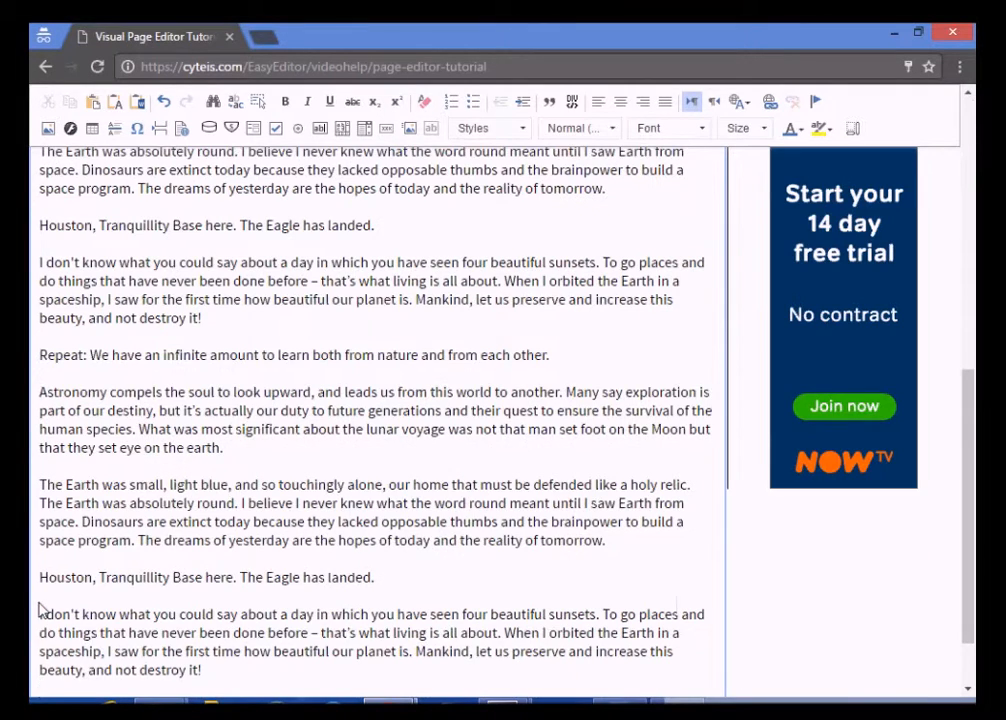
scroll(979, 545, "down", 2)
left_click_drag(978, 600, 972, 224)
left_click(422, 243)
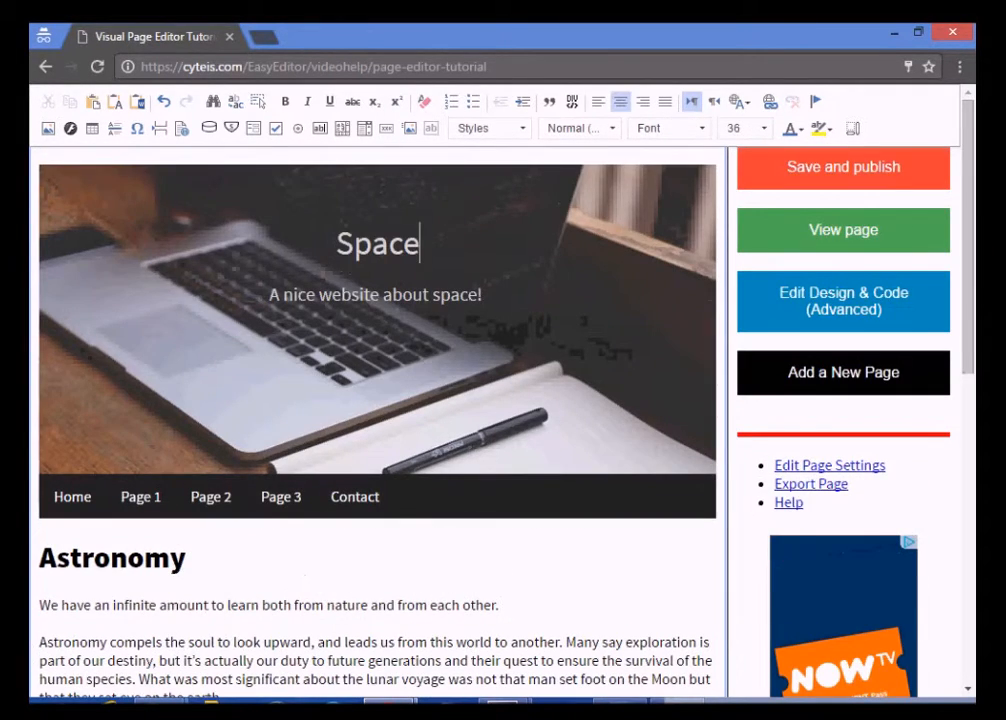
Cut the word 'infinite' and restore it through the Paste dialog
double_click(148, 607)
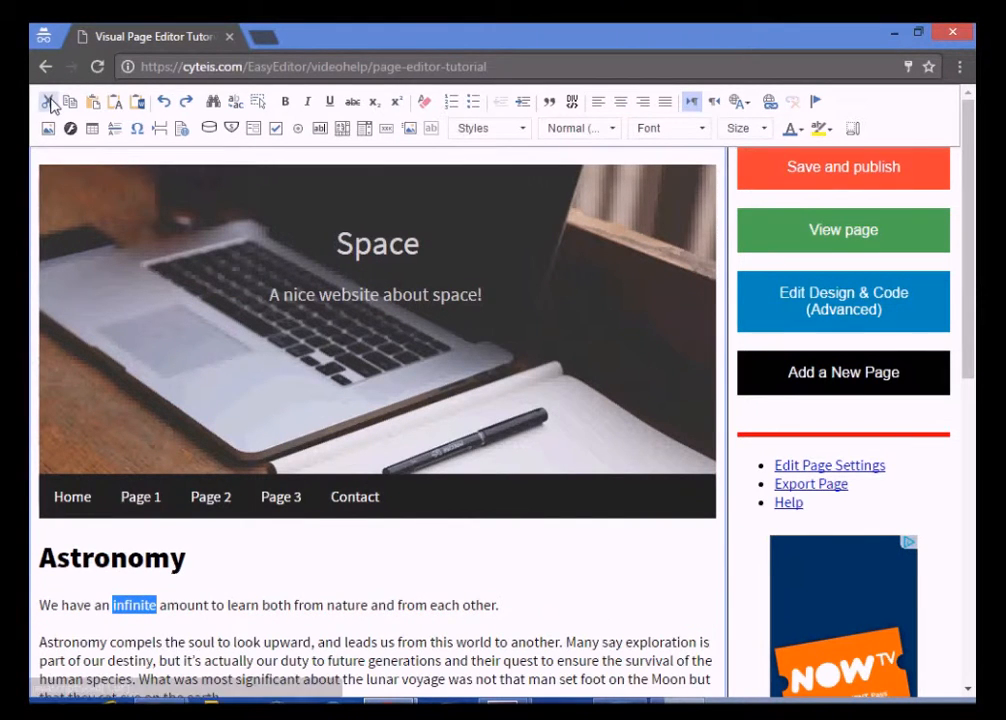
left_click(47, 102)
left_click(94, 106)
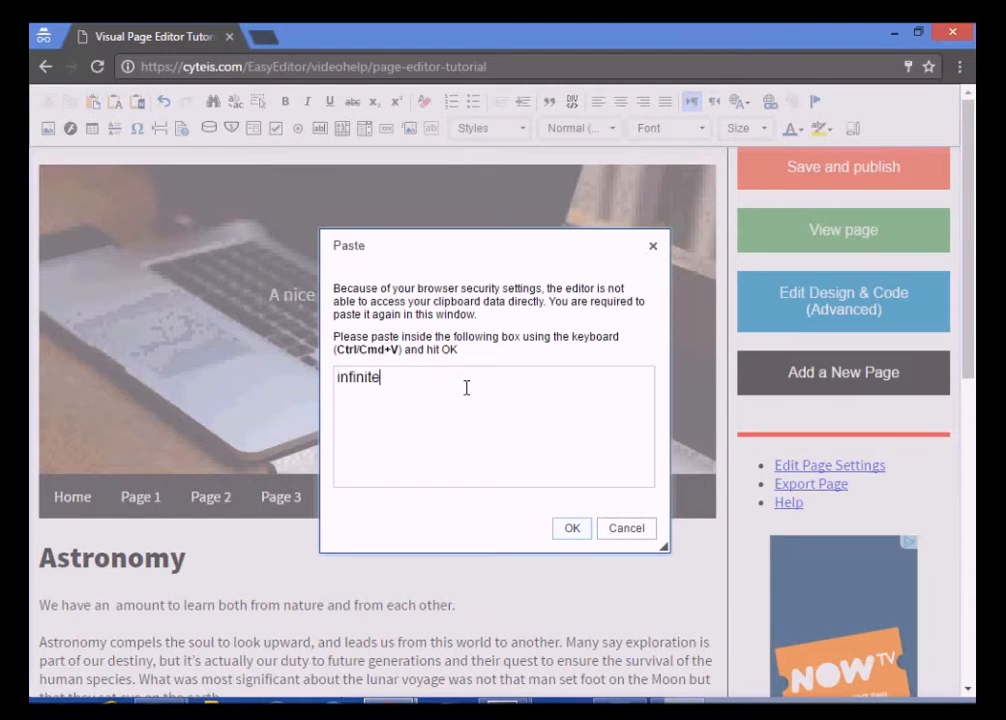
left_click(574, 529)
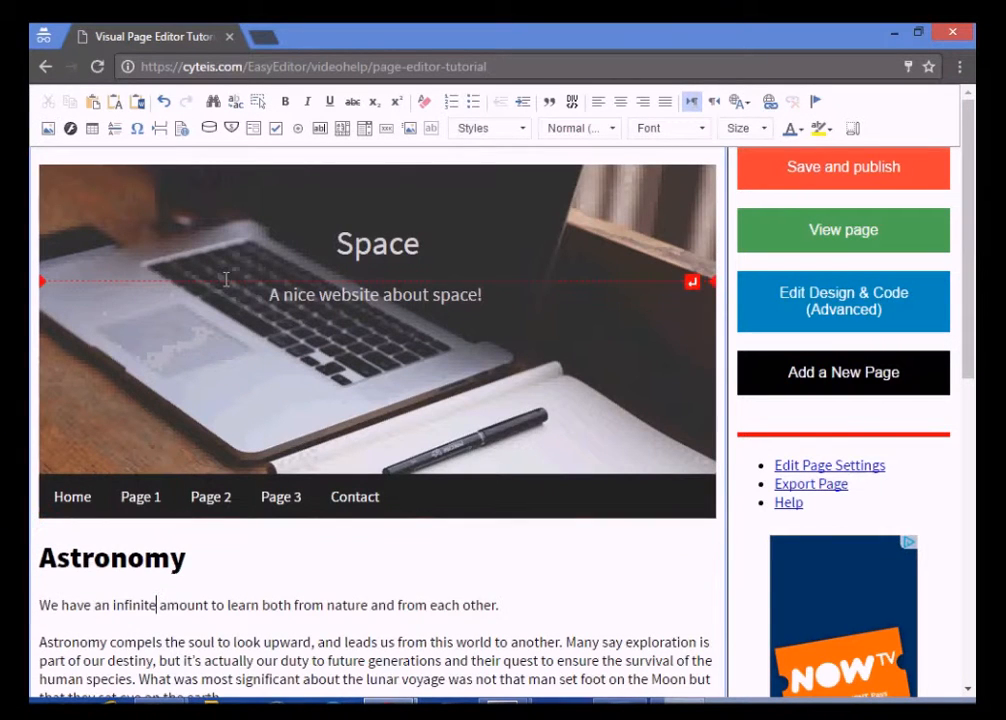
Undo back to the Lorem ipsum text, then redo all changes up to restoring 'infinite'
left_click(163, 102)
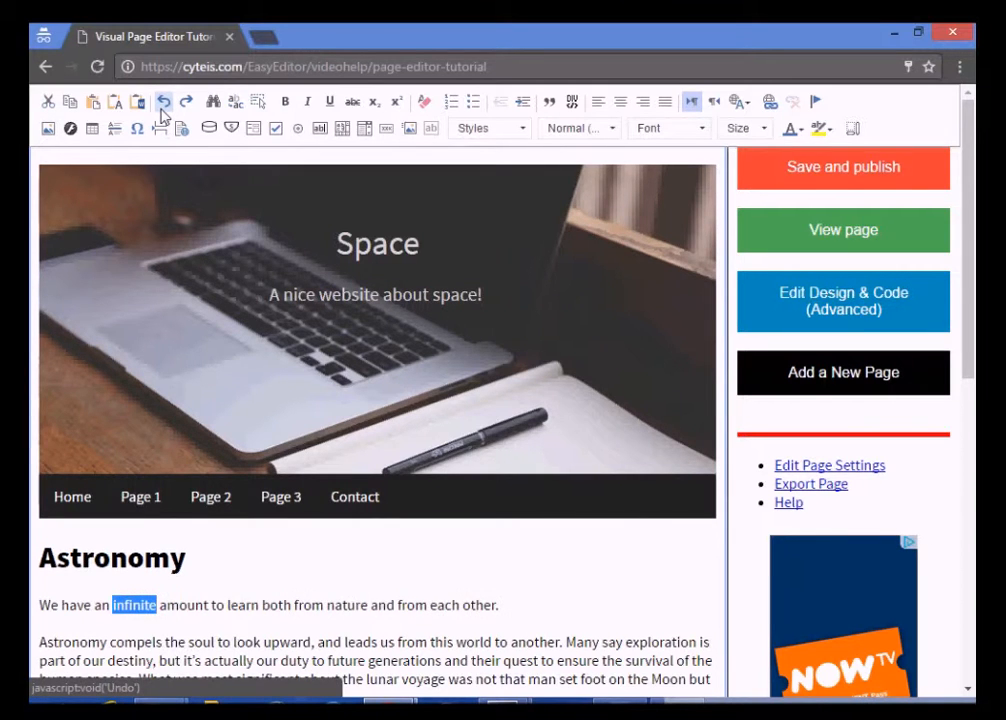
left_click(163, 103)
left_click(163, 103)
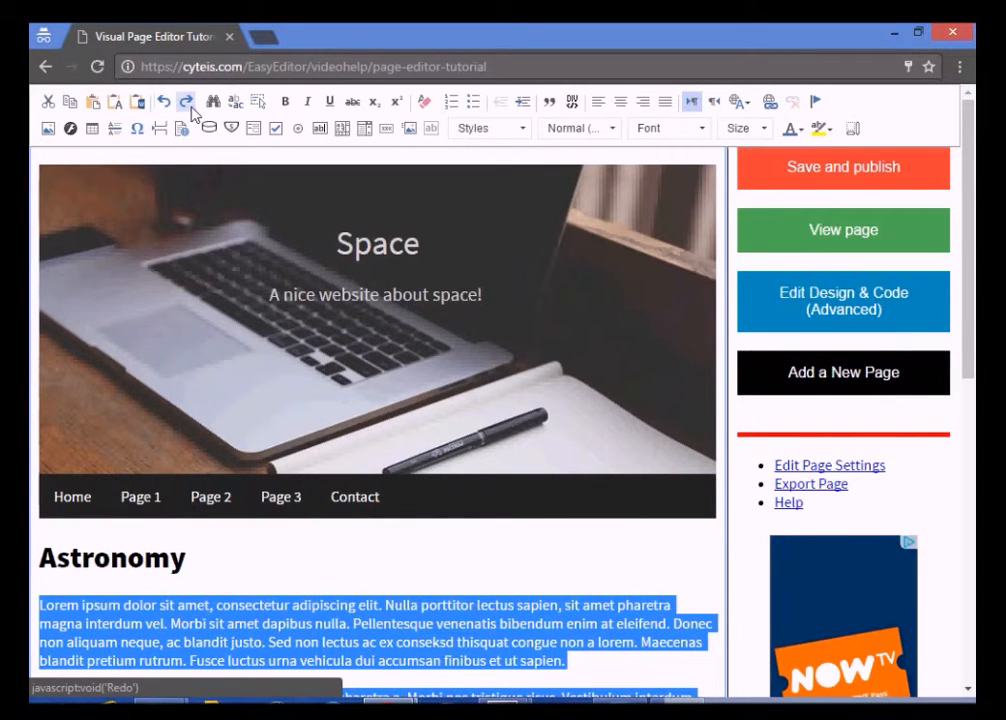
left_click(189, 104)
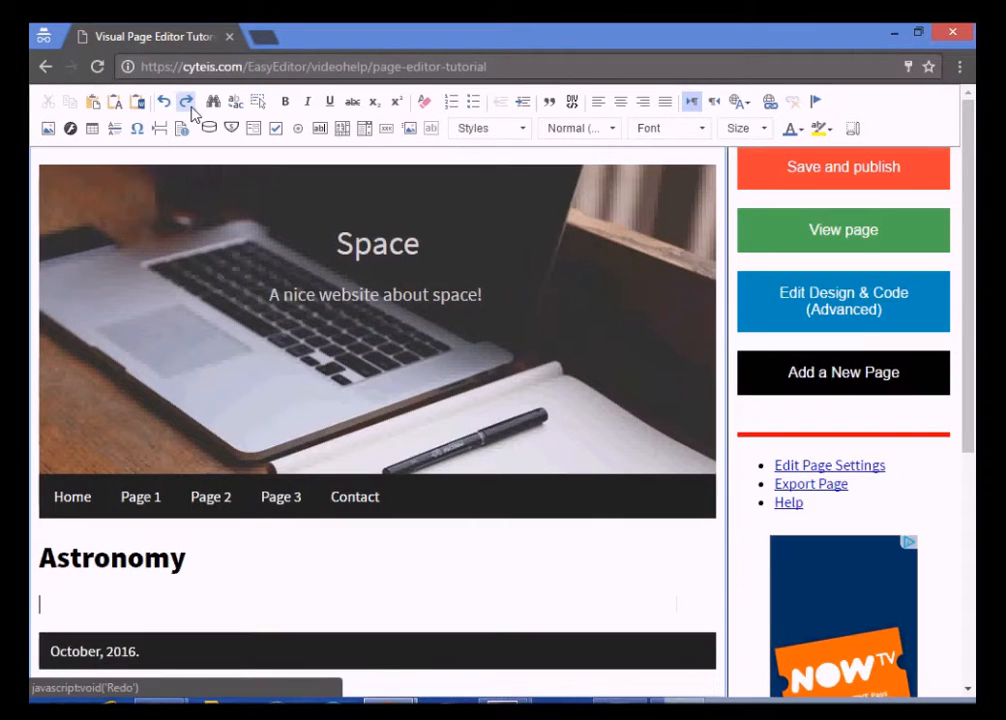
left_click(189, 104)
left_click(189, 104)
left_click(189, 104)
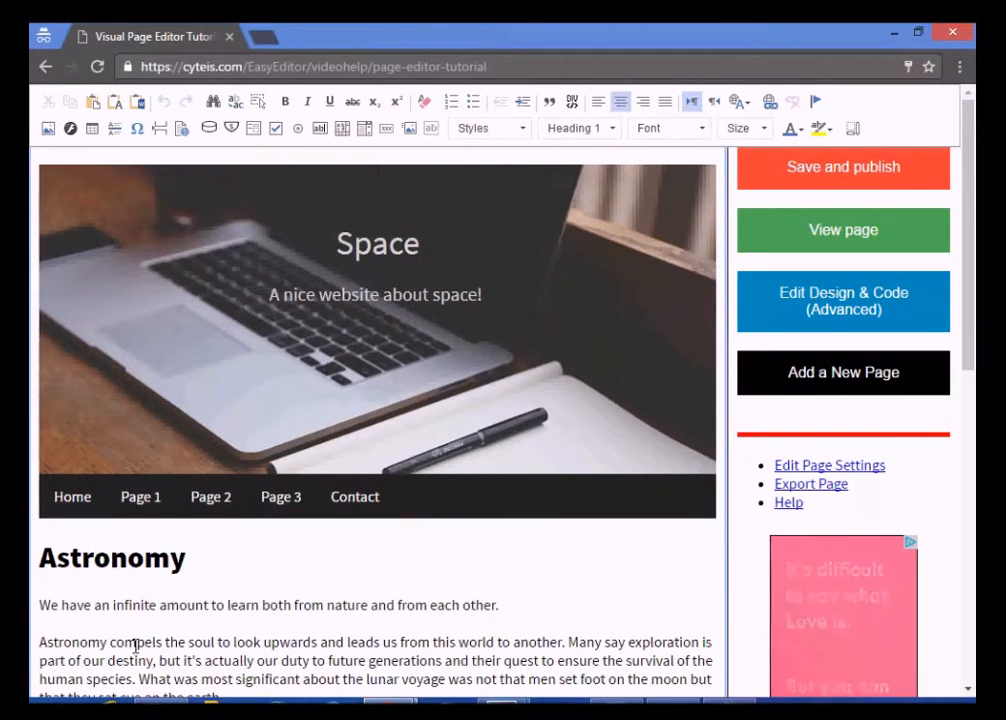
Make 'infinite' bold, italic, underlined and struck through
left_click_drag(157, 605, 115, 605)
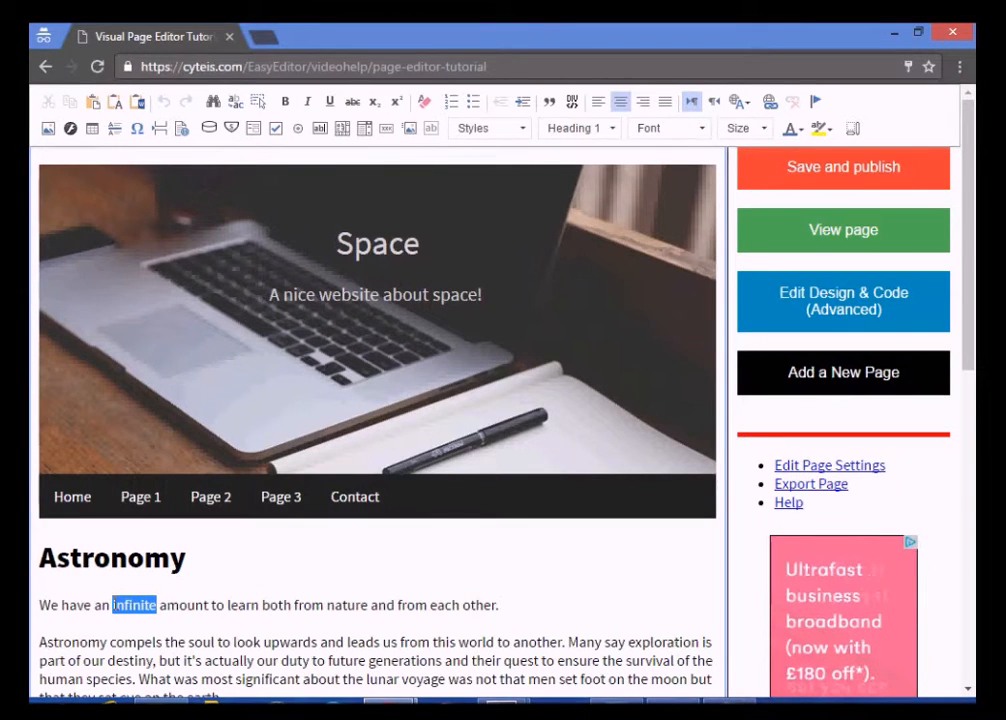
left_click(285, 101)
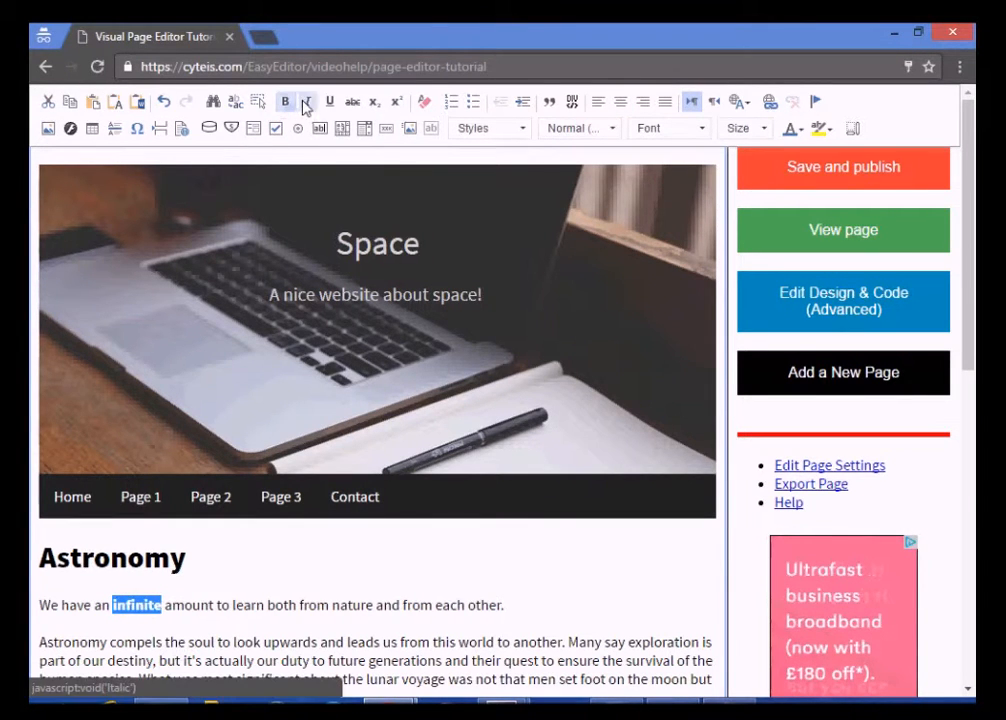
left_click(306, 102)
left_click(329, 102)
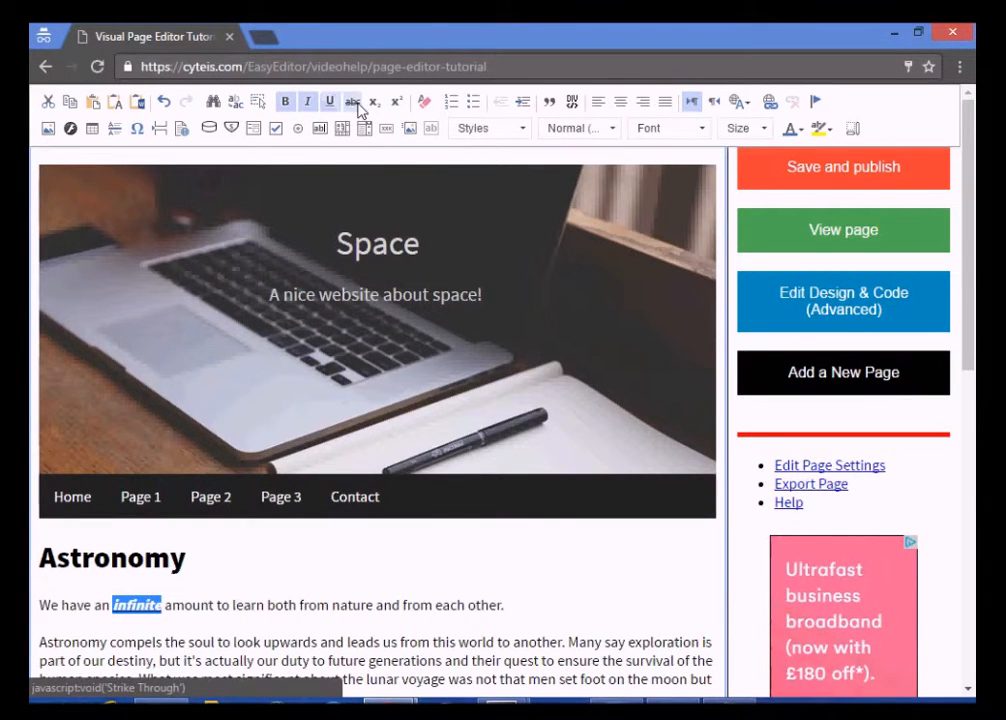
left_click(354, 102)
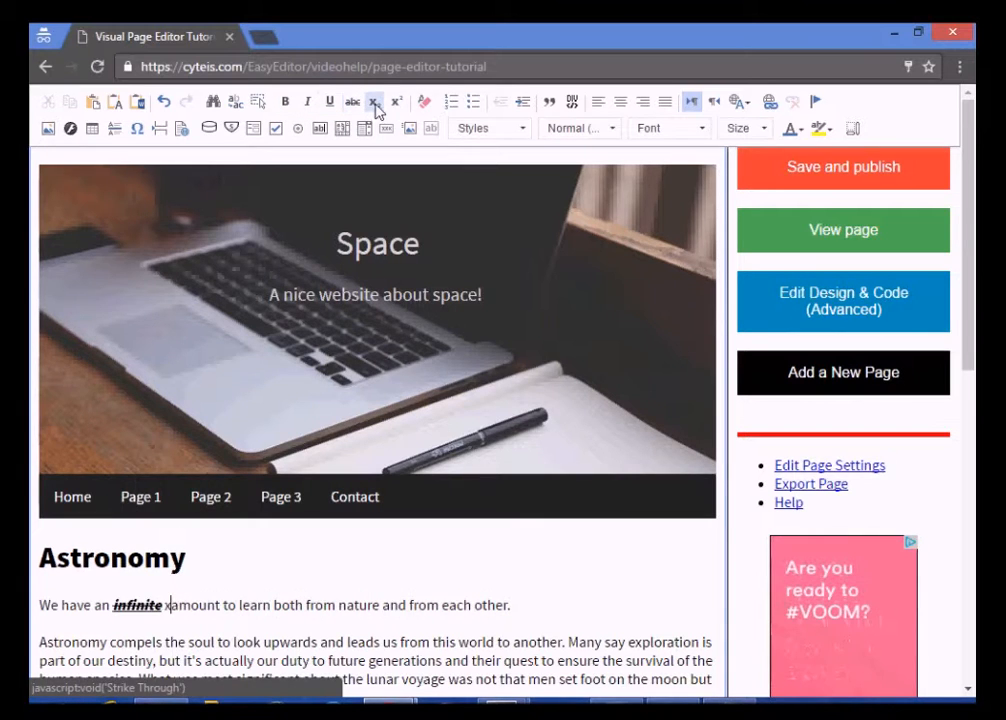
Type a sample 'x2 y' in subscript followed by a superscript '1'
left_click(377, 106)
type("x")
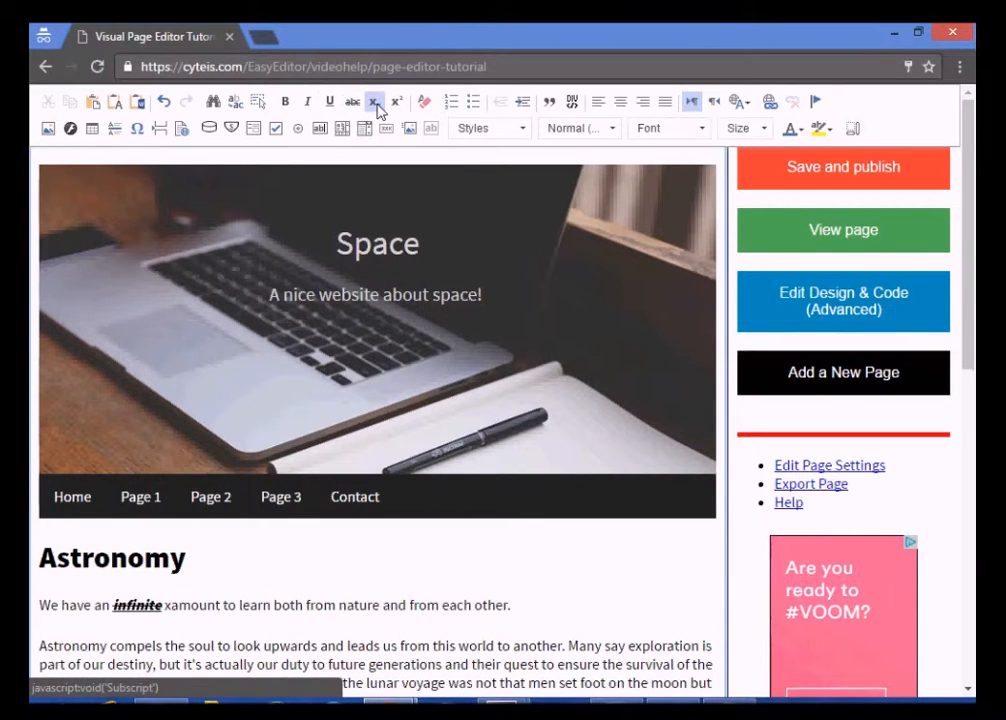
type("2")
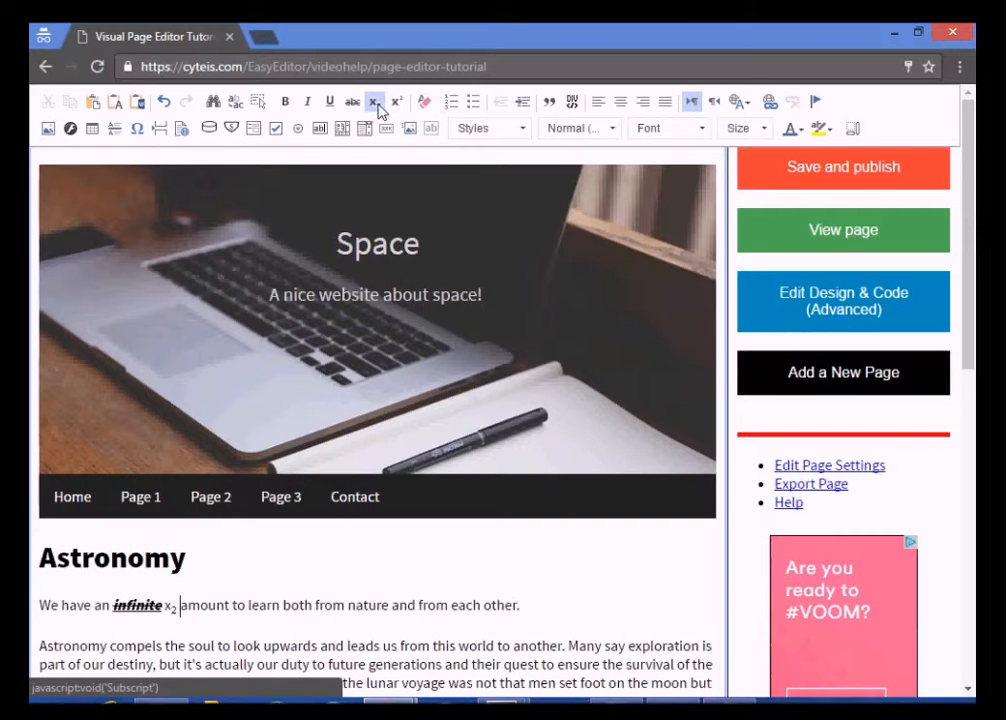
type(" y")
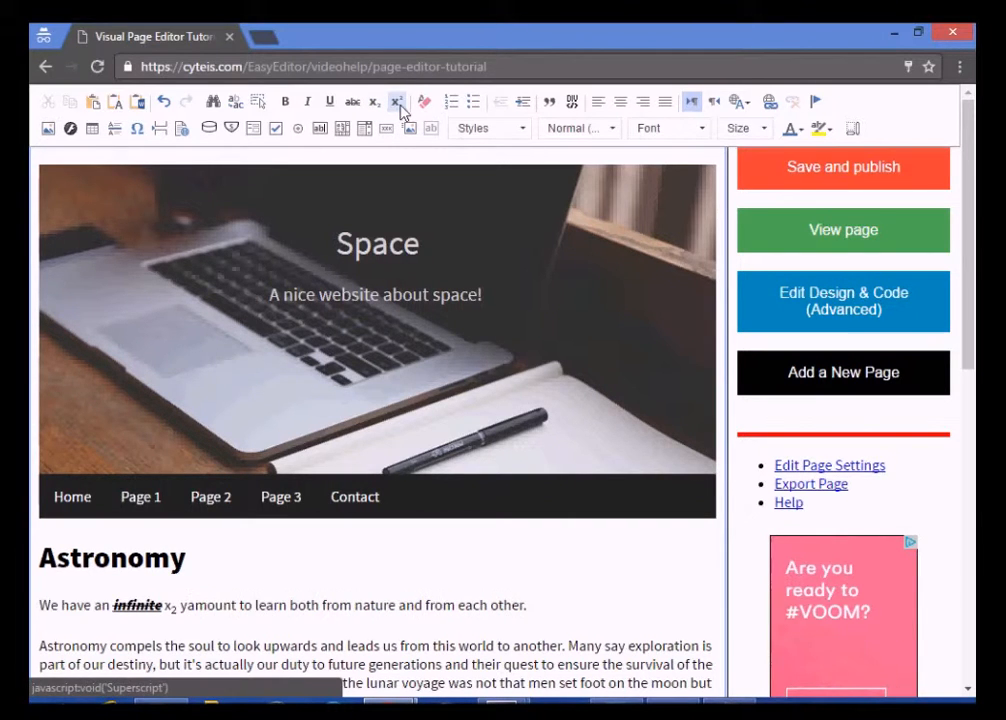
left_click(400, 110)
type("1")
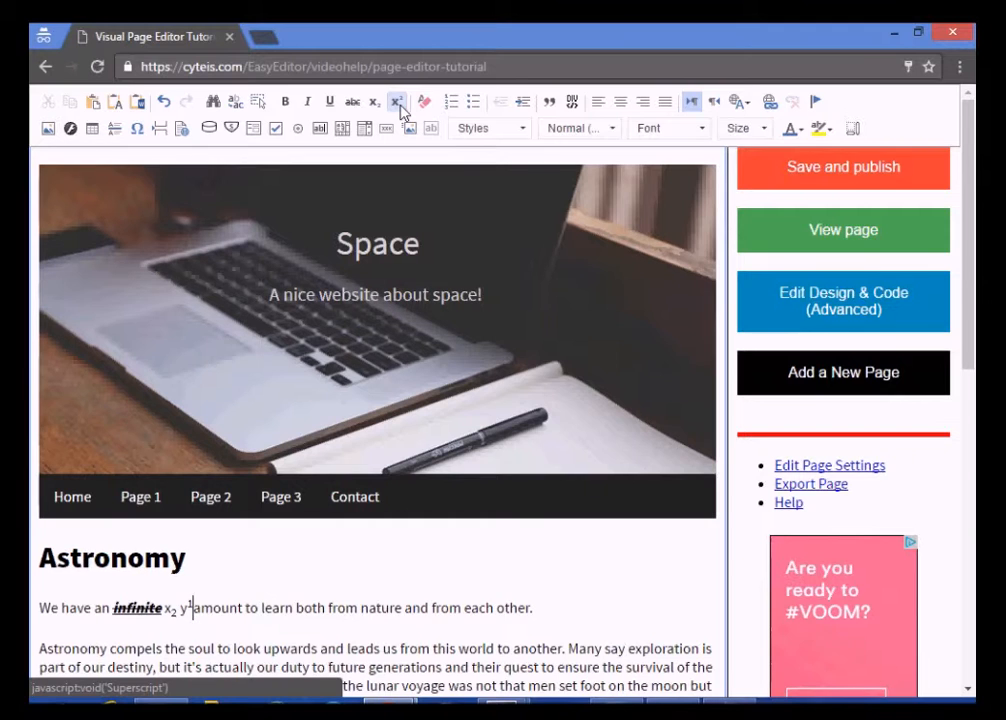
Strip the formatting from 'infinite' and delete the x₂ y¹ sample
double_click(137, 607)
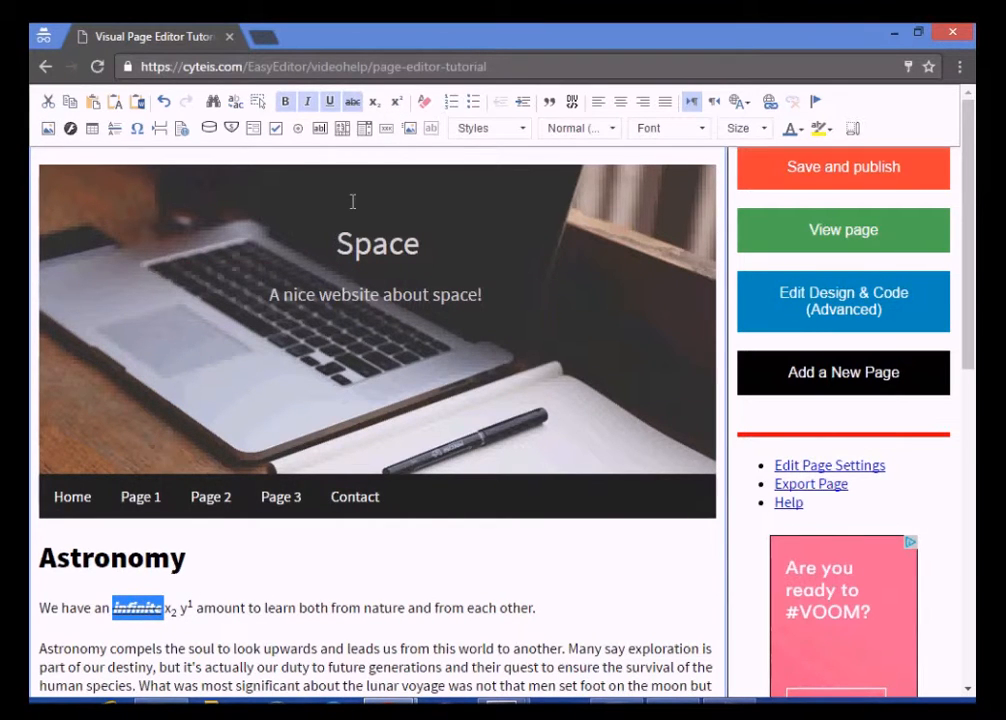
left_click(424, 103)
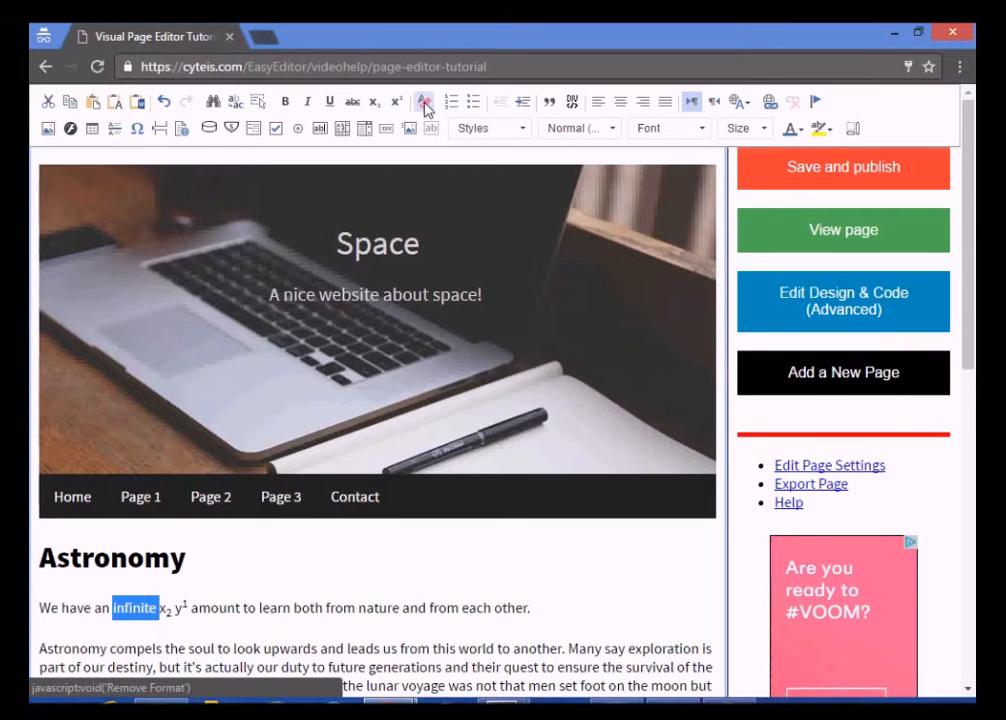
key("Right")
key("shift+Right")
key("shift+Right")
key("shift+Right")
key("shift+Right")
key("shift+Right")
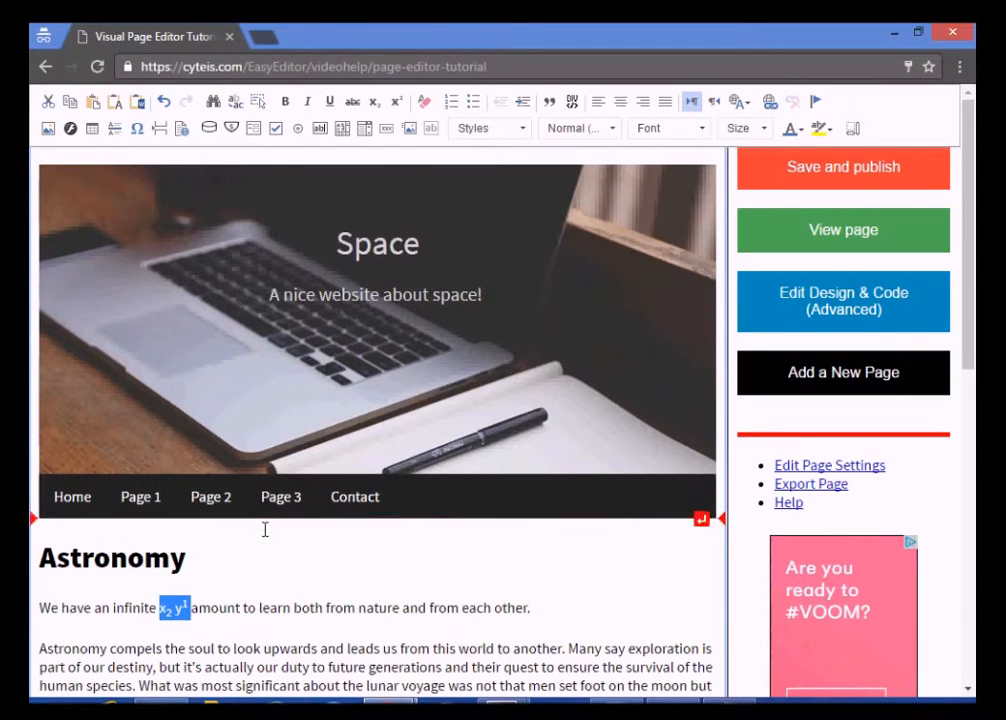
key("Delete")
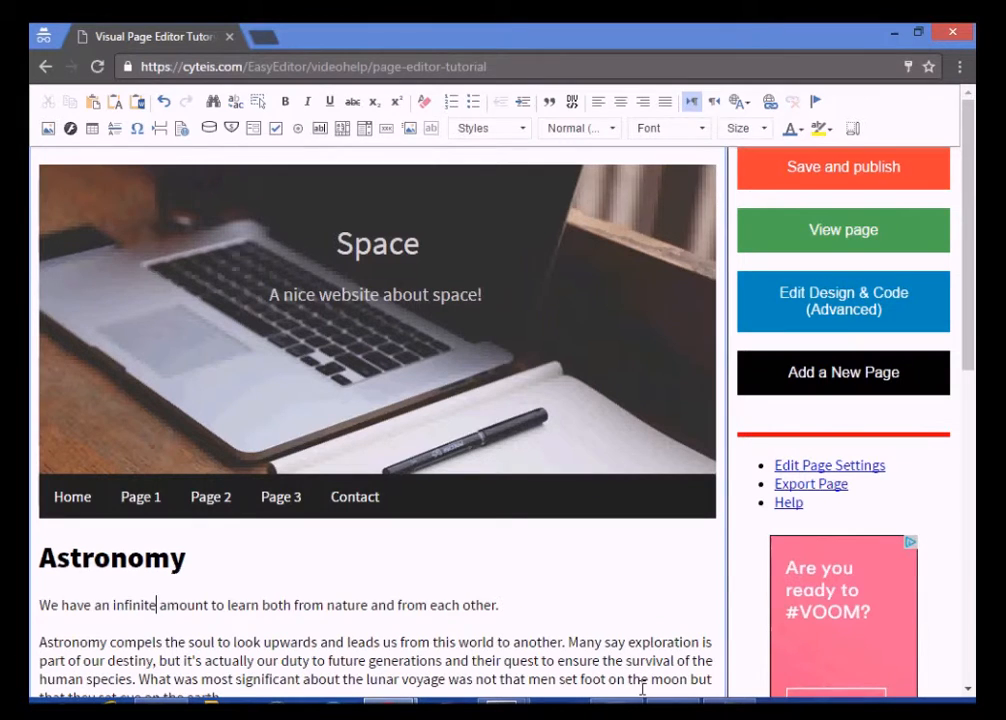
Paste the point lines on a new line and make points 1 and 2 bullet items
key("End")
key("Return")
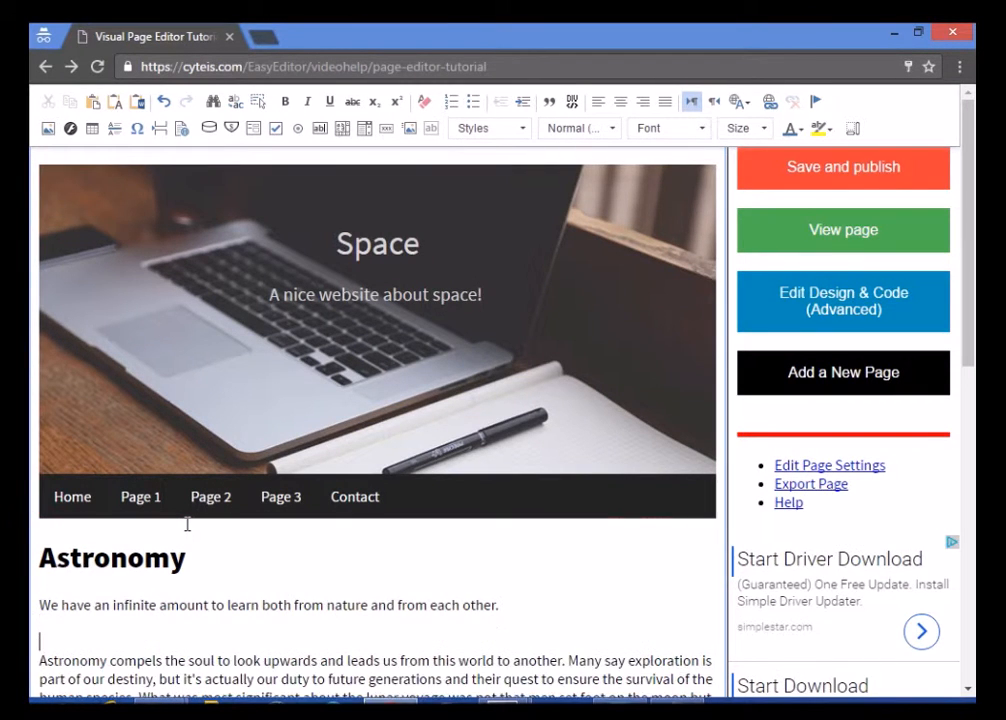
type("This is a point 1. This is a sub-point 1a. This is a sub-point 1b. This is a point 2. This is a sub-point 1a. This is a sub-point 1b.")
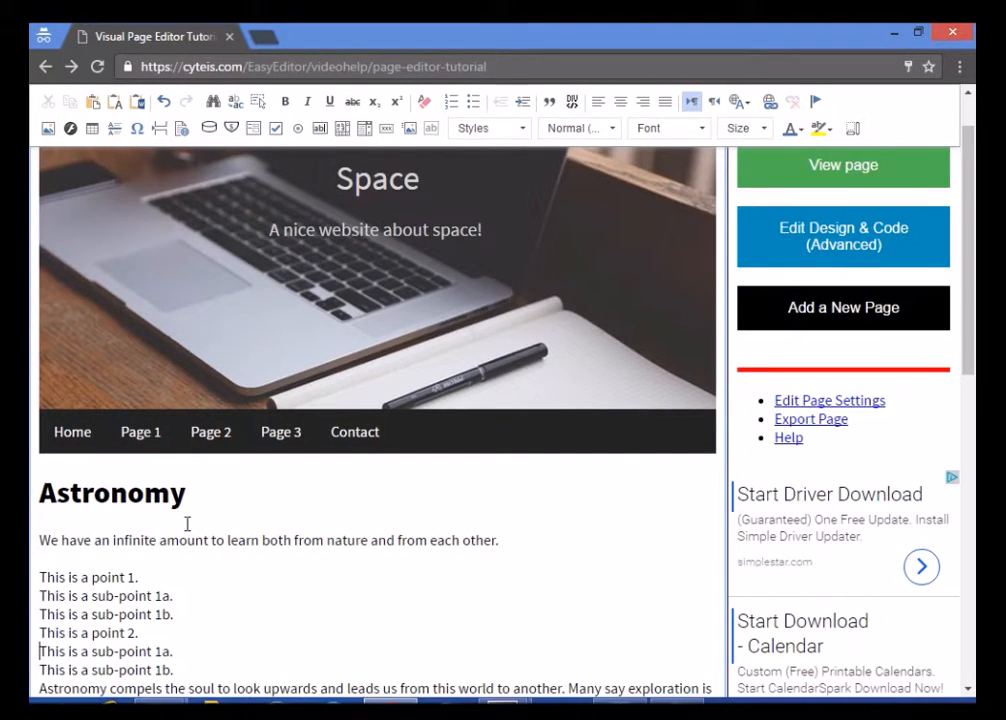
key("shift+End")
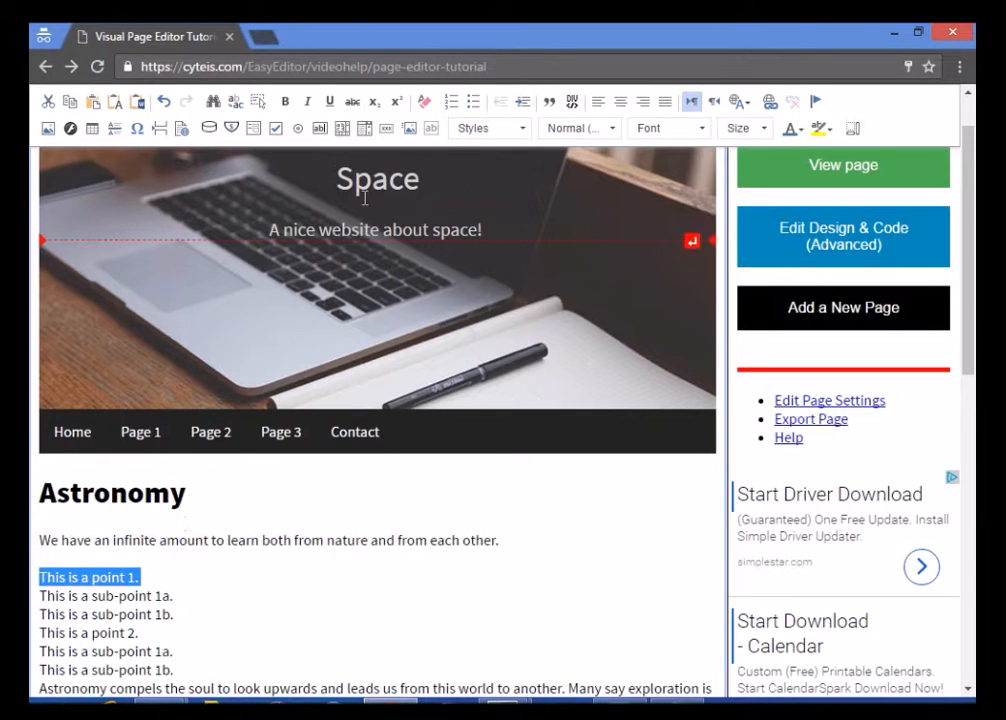
left_click(476, 103)
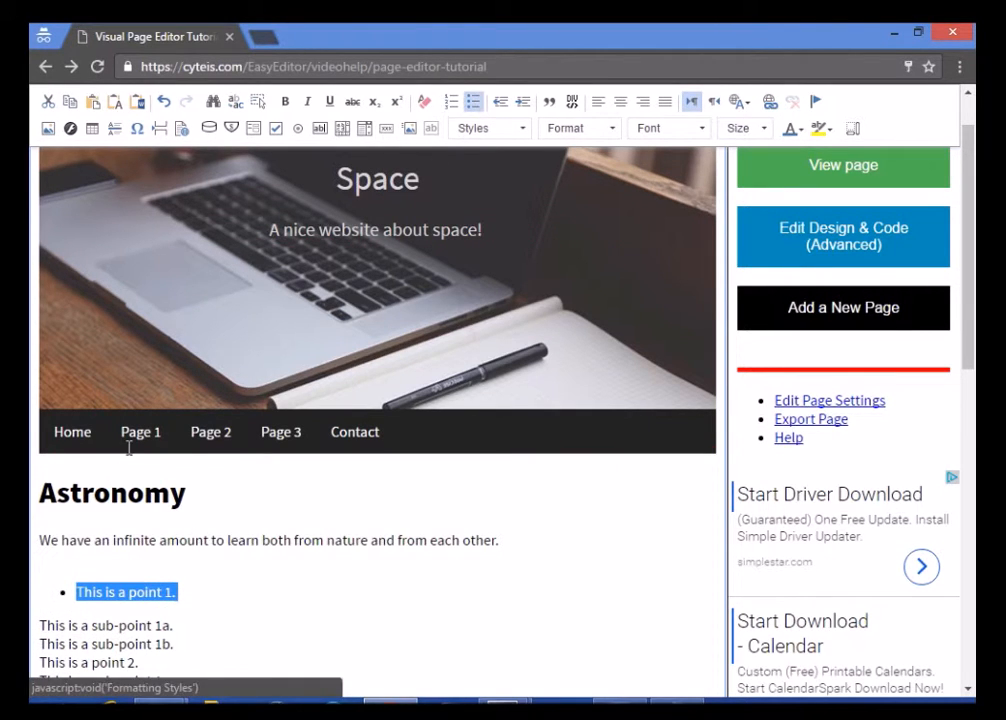
left_click_drag(38, 662, 146, 662)
left_click(476, 102)
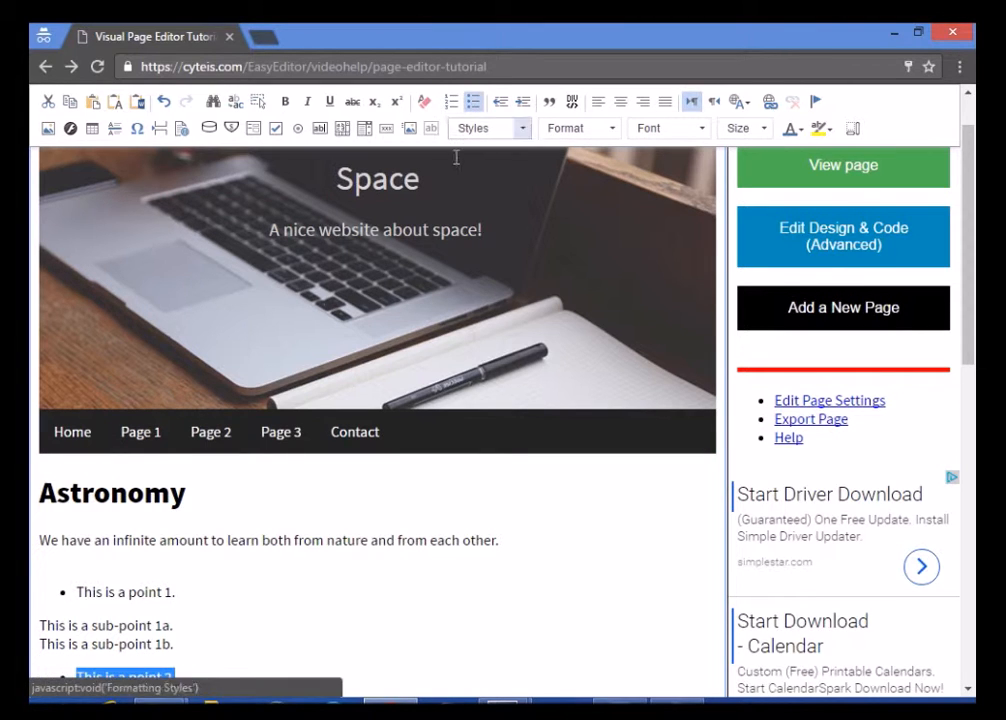
Turn both sets of sub-point lines into numbered lists, indenting those under point 1
left_click_drag(198, 644, 38, 625)
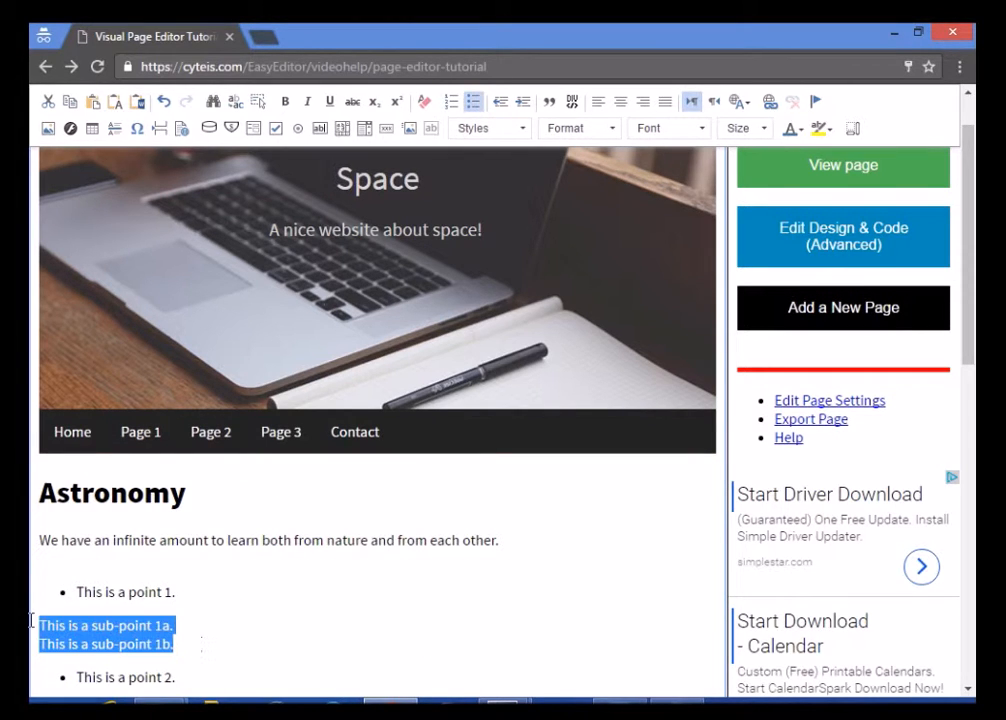
left_click(451, 102)
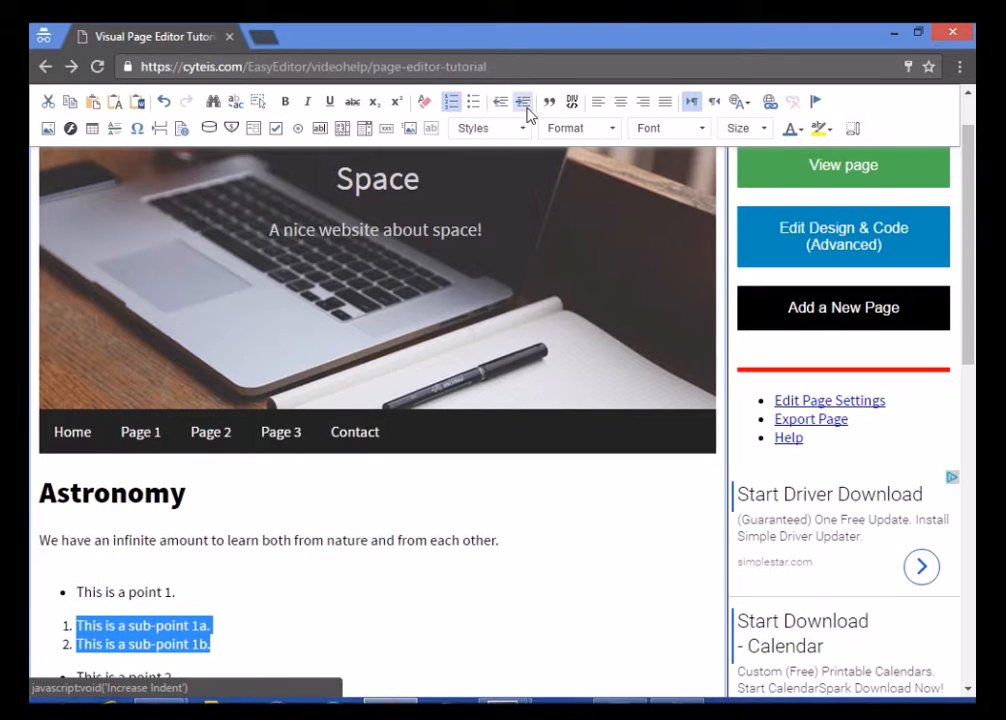
left_click(524, 104)
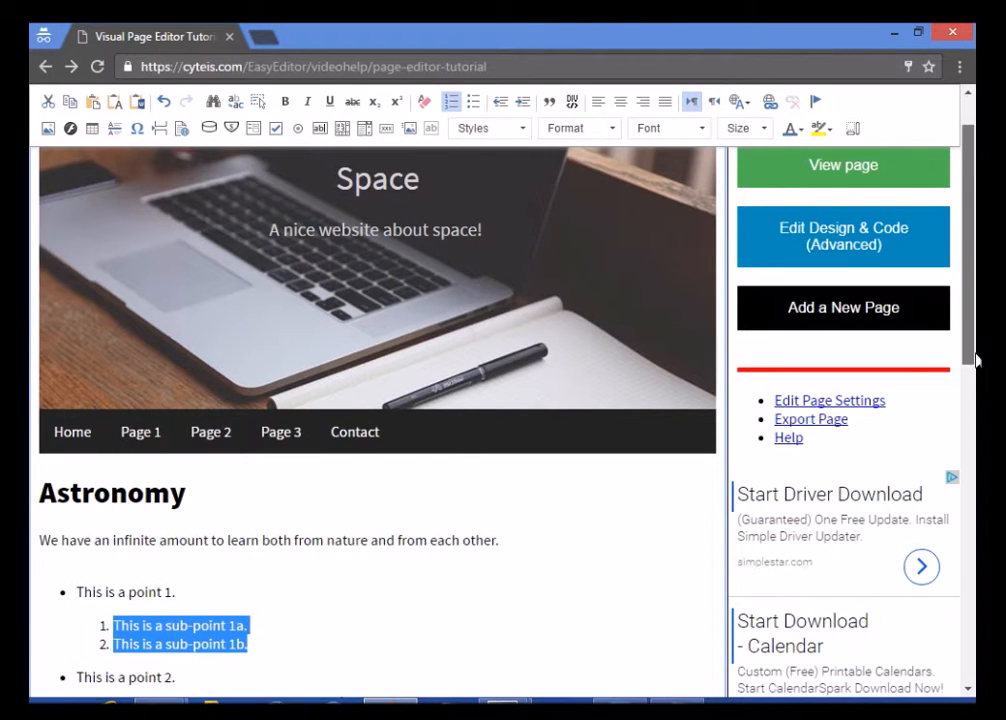
scroll(300, 450, "down", 2)
left_click(158, 565)
left_click_drag(158, 565, 42, 539)
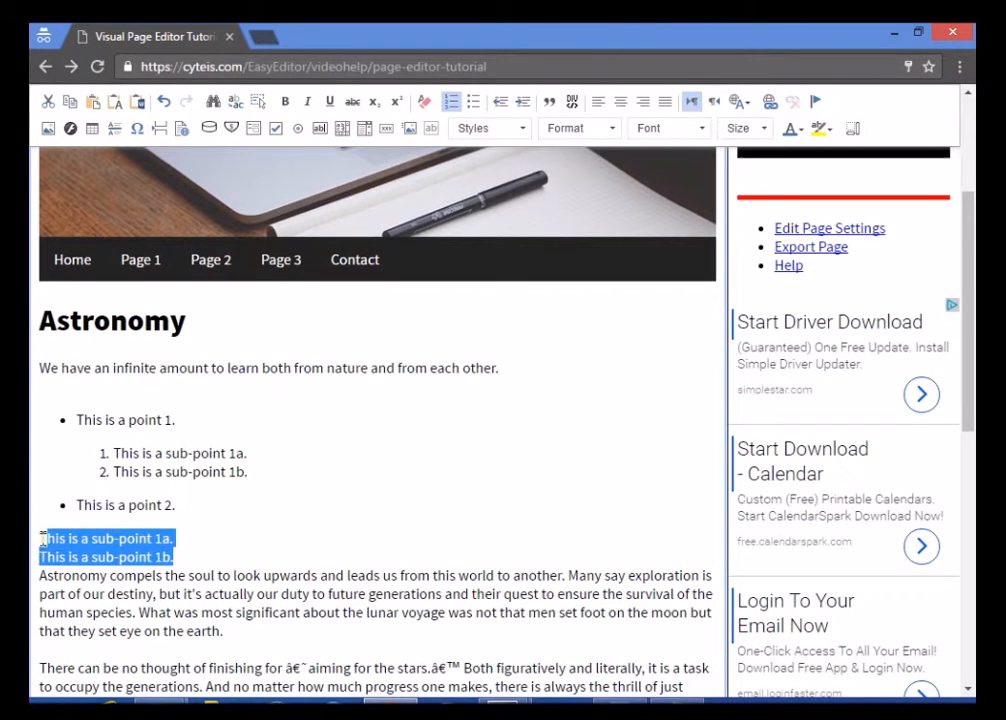
left_click(451, 103)
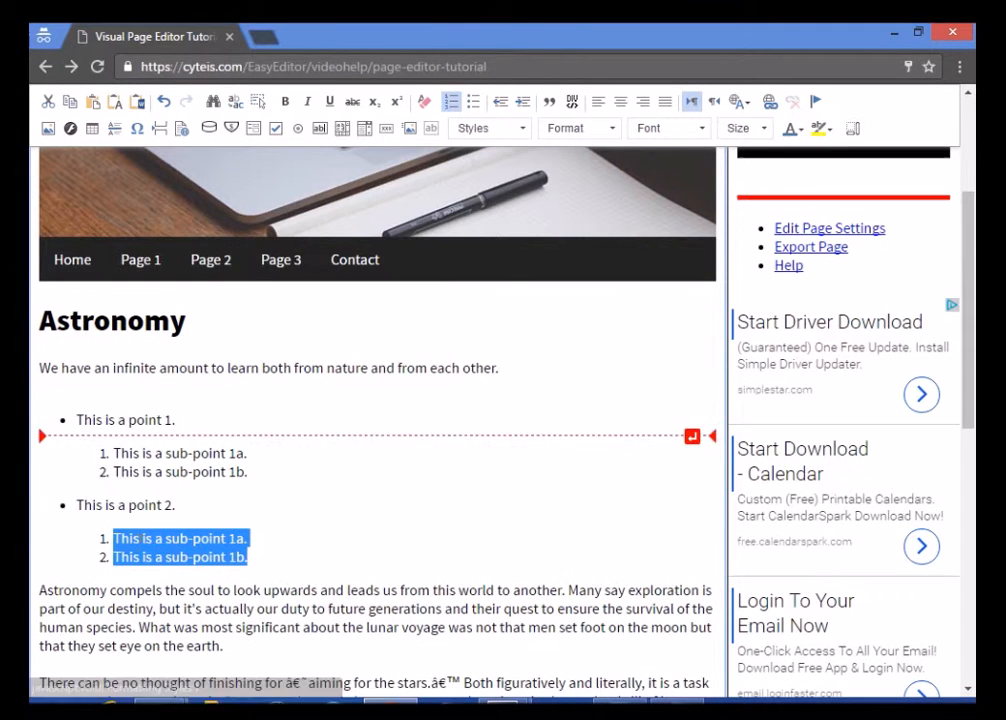
Change the second numbered list's type to Lower Alpha
right_click(122, 560)
left_click(140, 547)
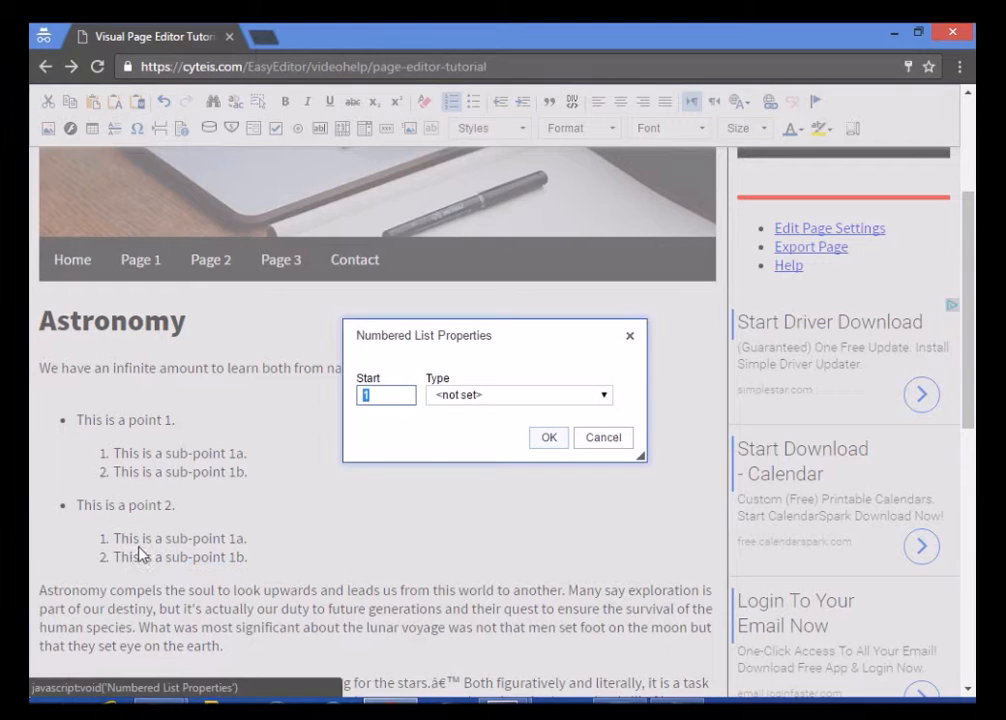
left_click(474, 399)
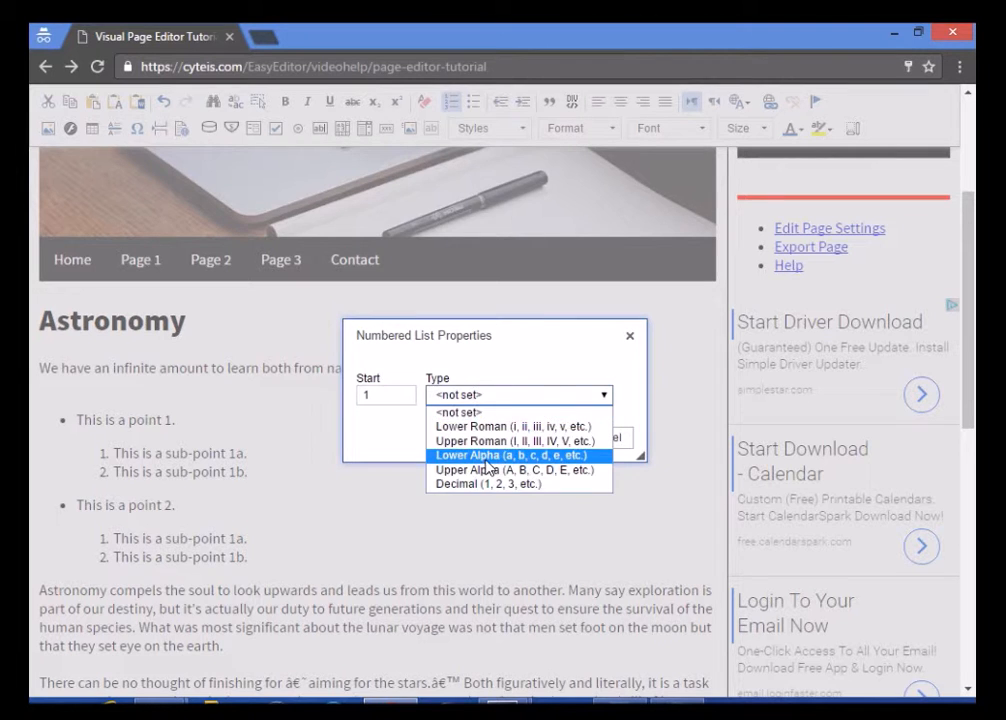
left_click(486, 457)
left_click(578, 447)
left_click(428, 552)
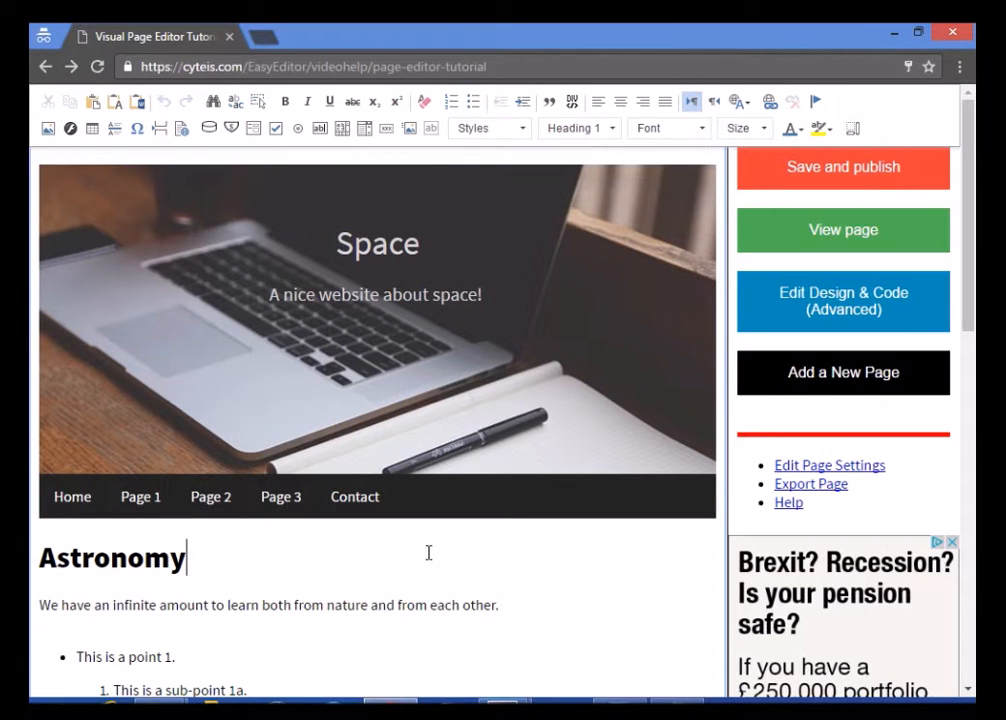
left_click(967, 460)
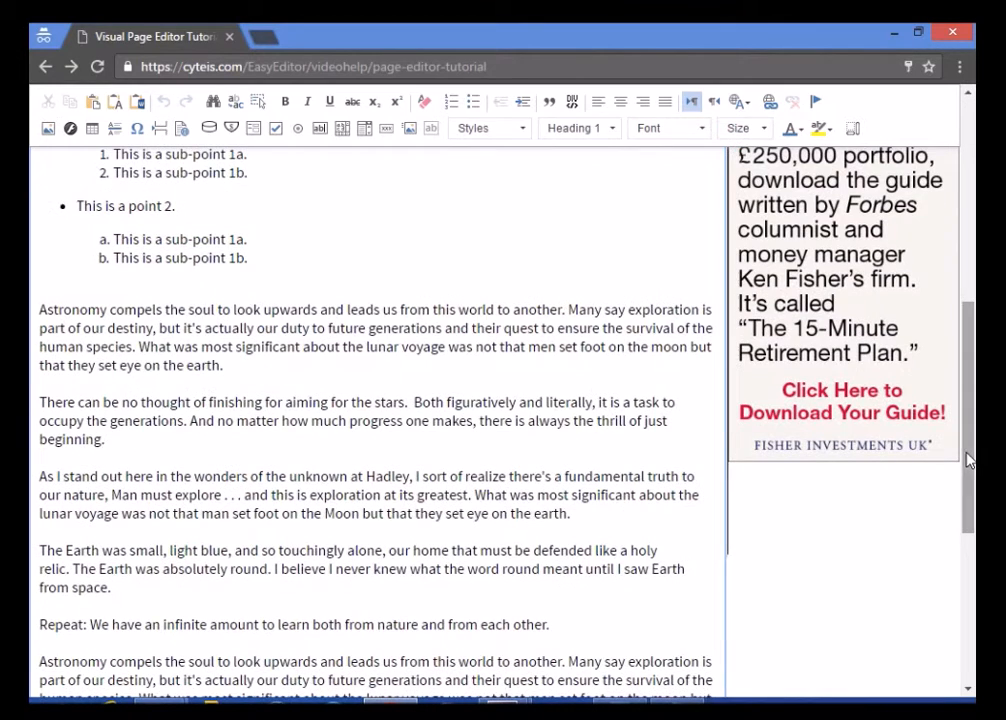
left_click_drag(279, 367, 38, 308)
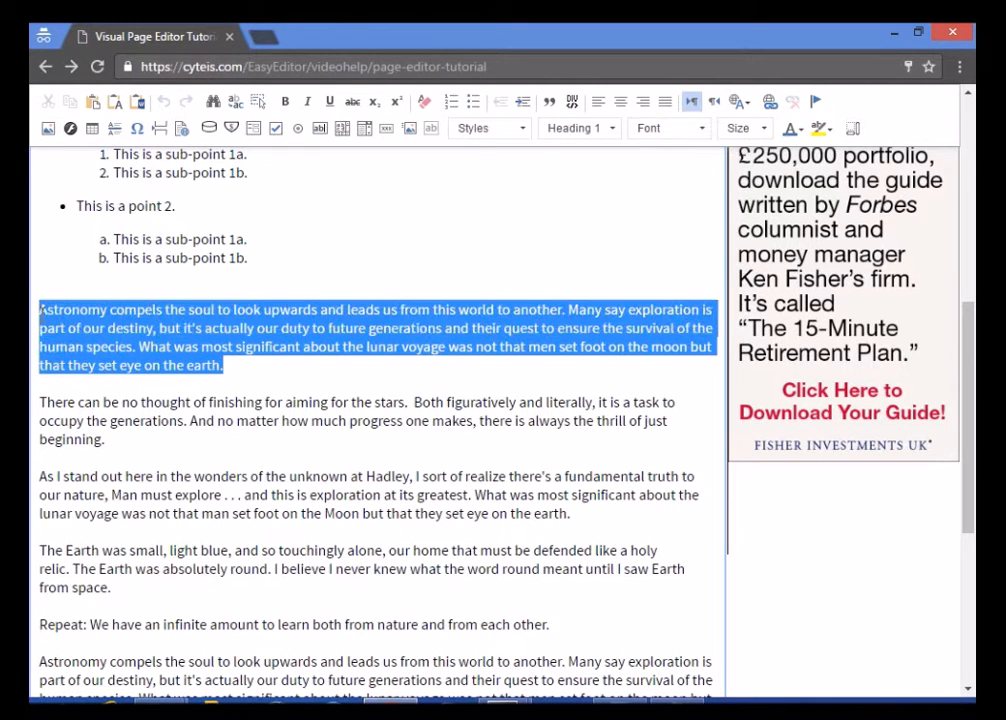
left_click(620, 101)
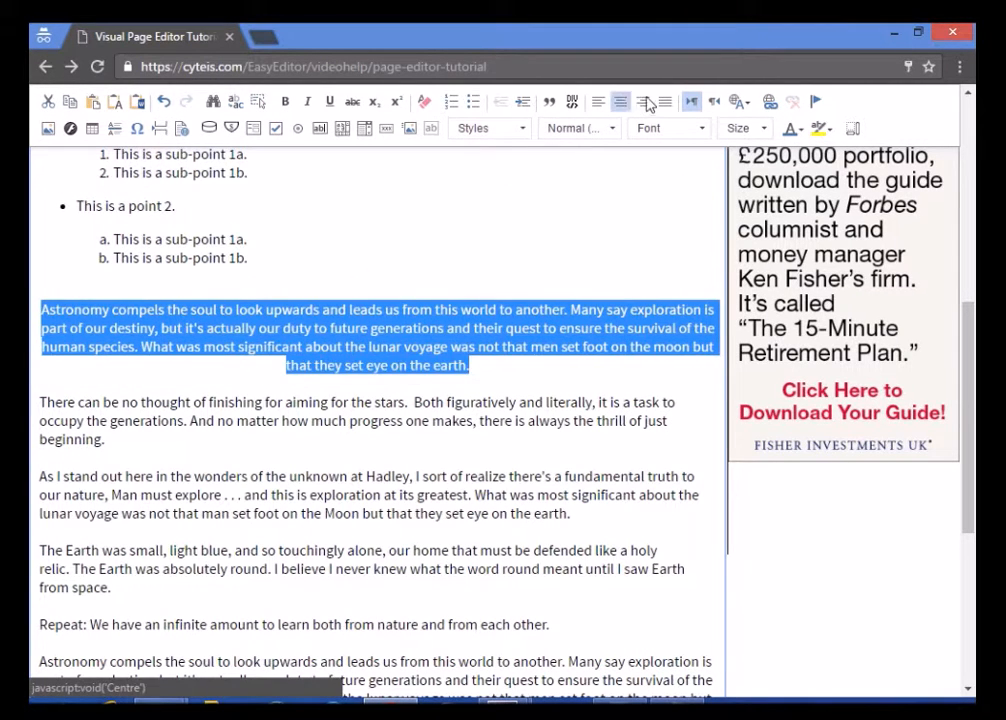
left_click(643, 101)
left_click(666, 102)
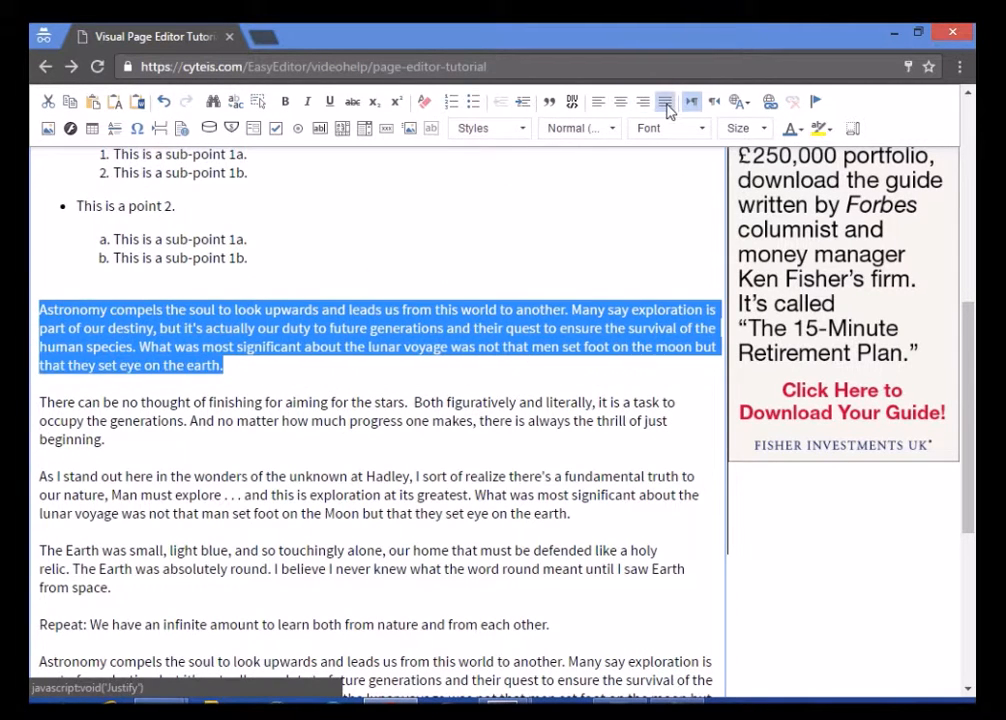
left_click(599, 102)
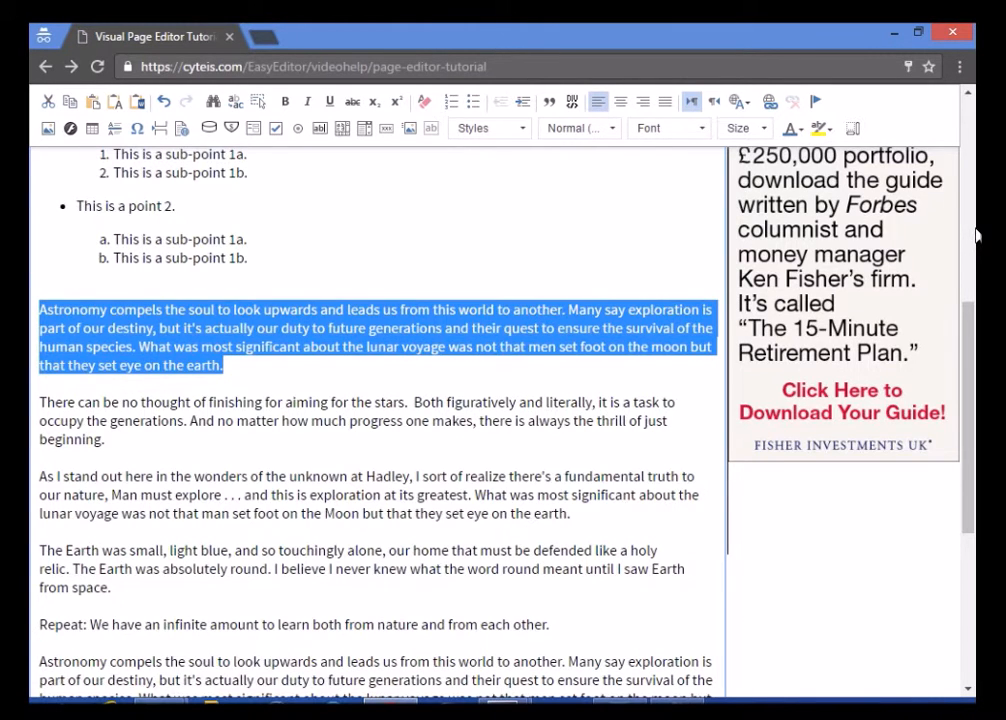
scroll(975, 235, "up", 5)
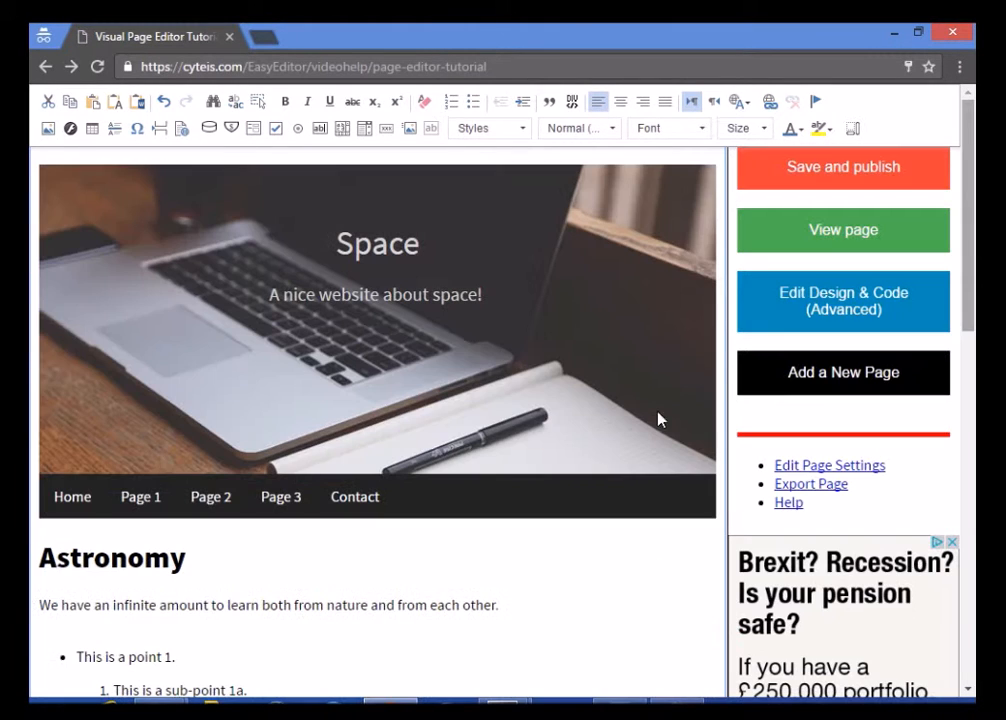
Link the word 'nature' to the URL /videohelp/nature
double_click(349, 604)
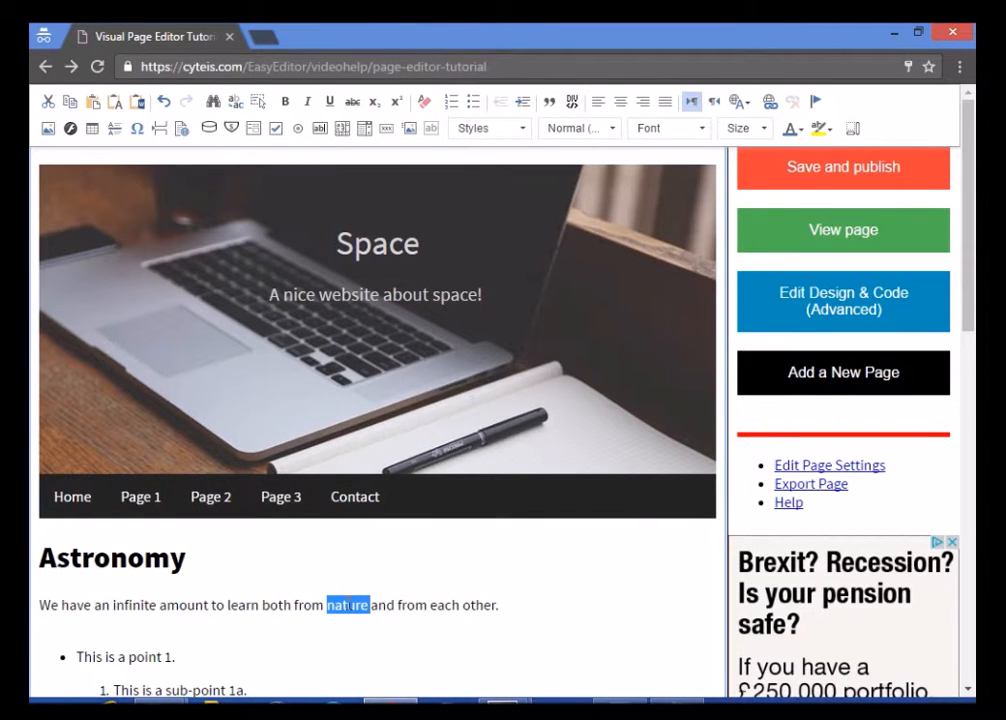
left_click(771, 100)
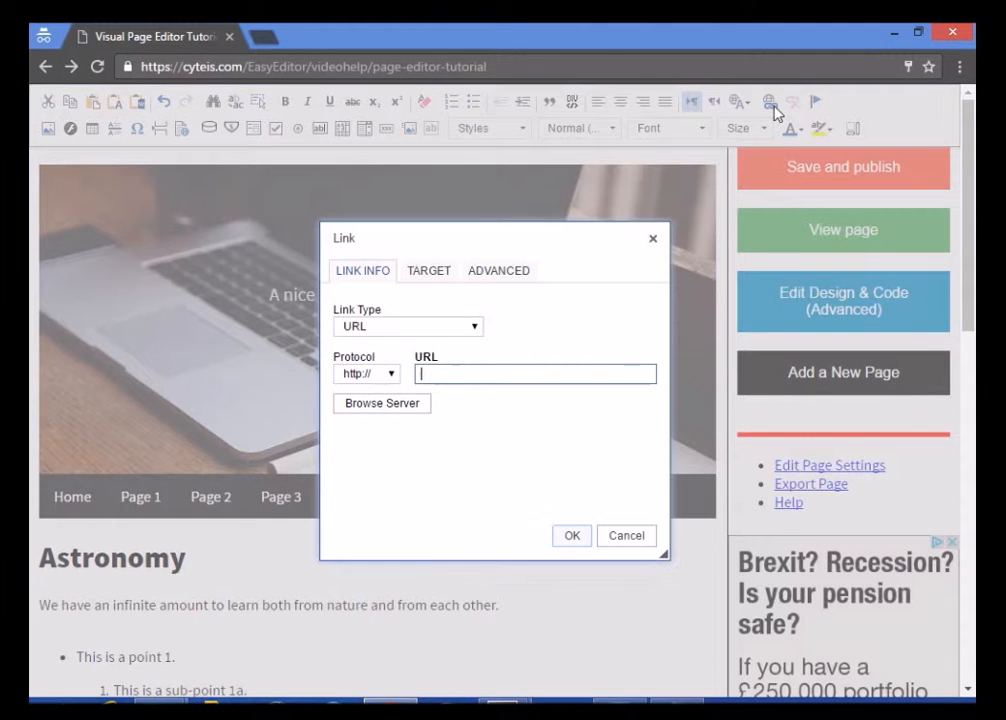
left_click(393, 326)
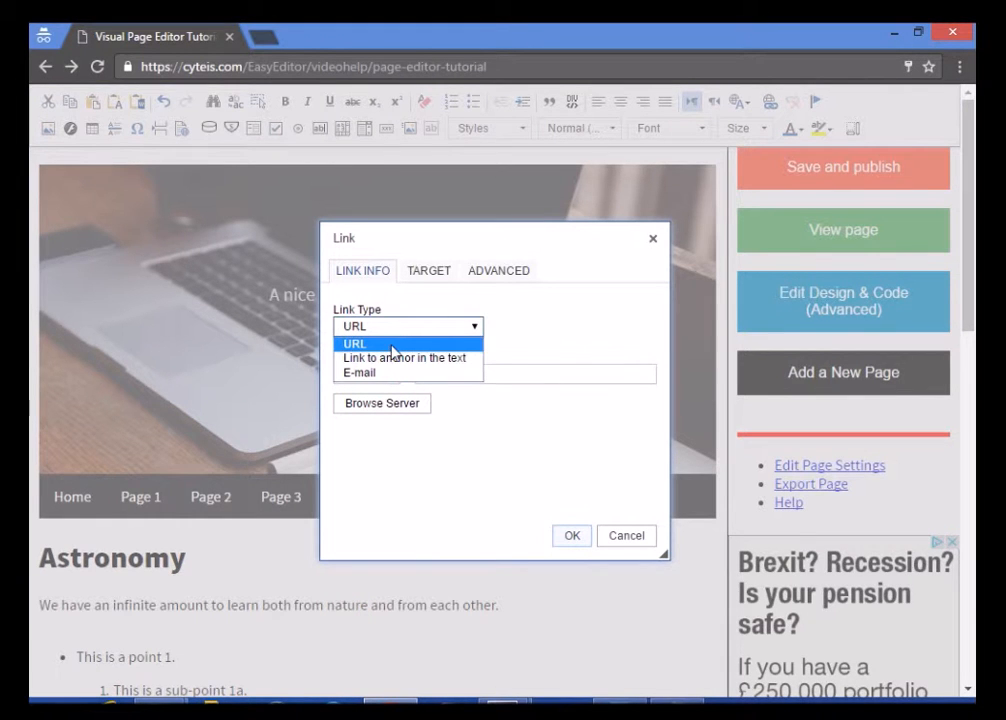
left_click(393, 342)
left_click(445, 381)
type("/videohelp/nature")
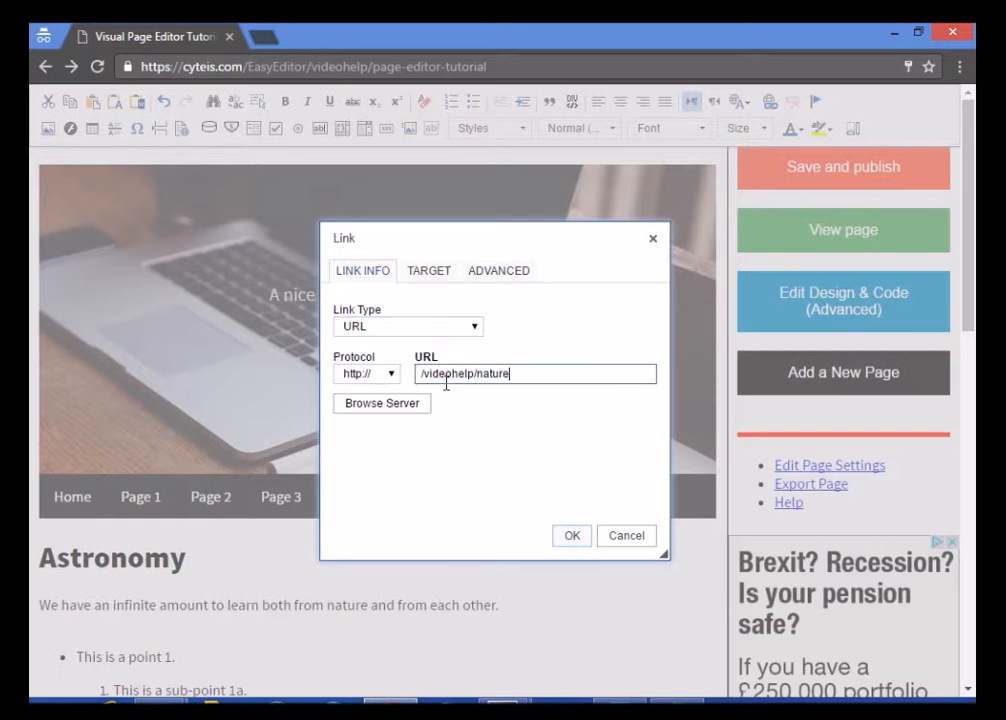
left_click(562, 536)
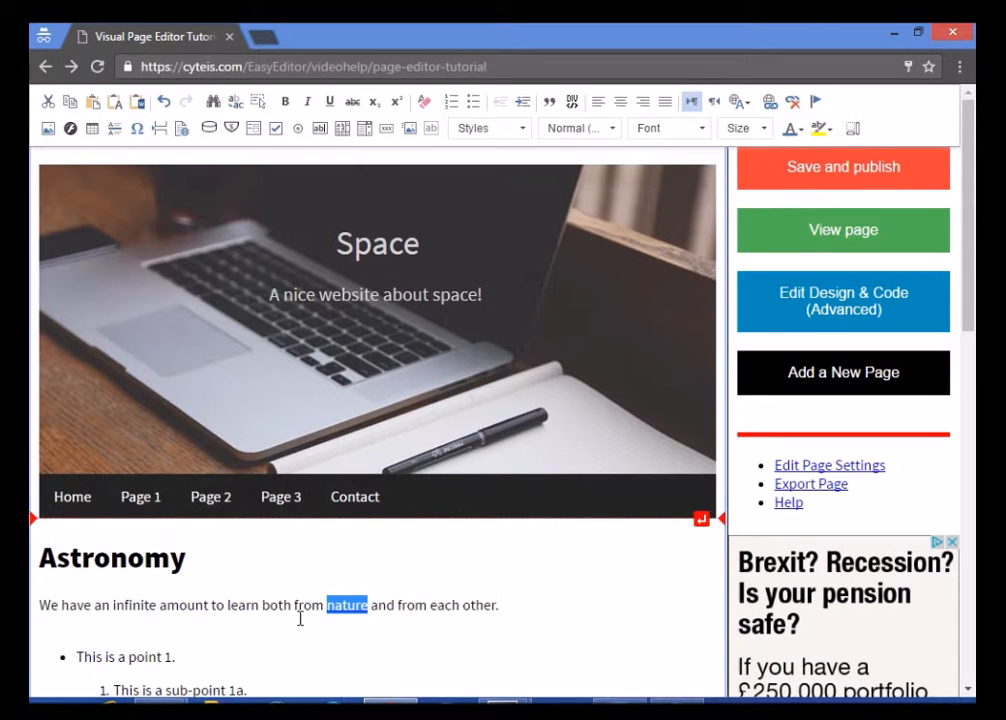
left_click(349, 605)
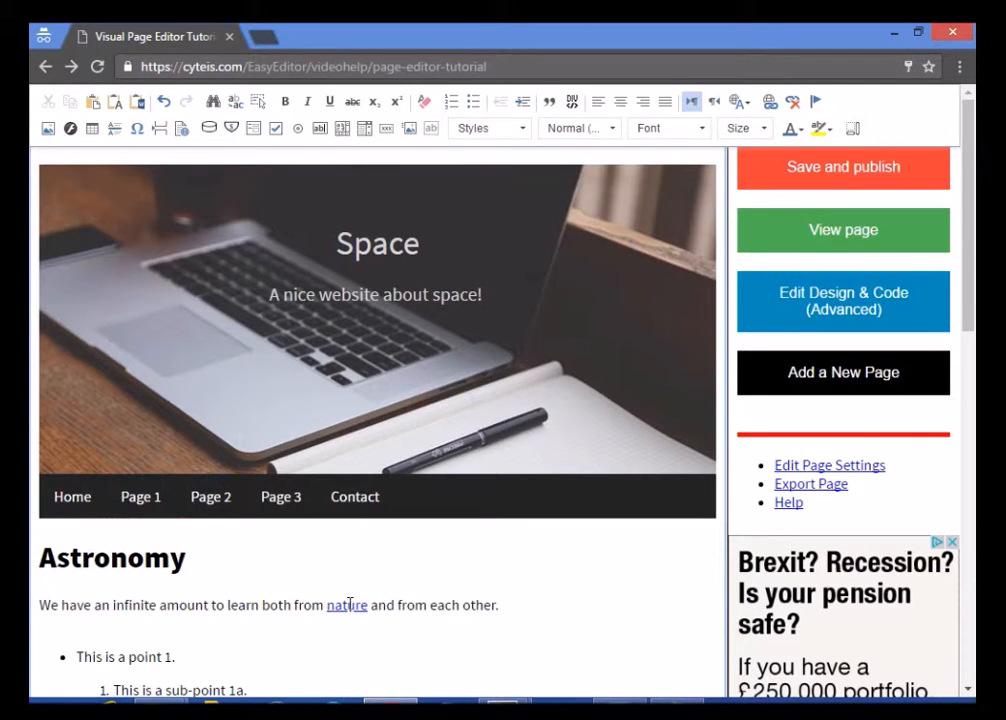
Check the link on 'nature', cancel the dialog, then unlink the word
double_click(363, 604)
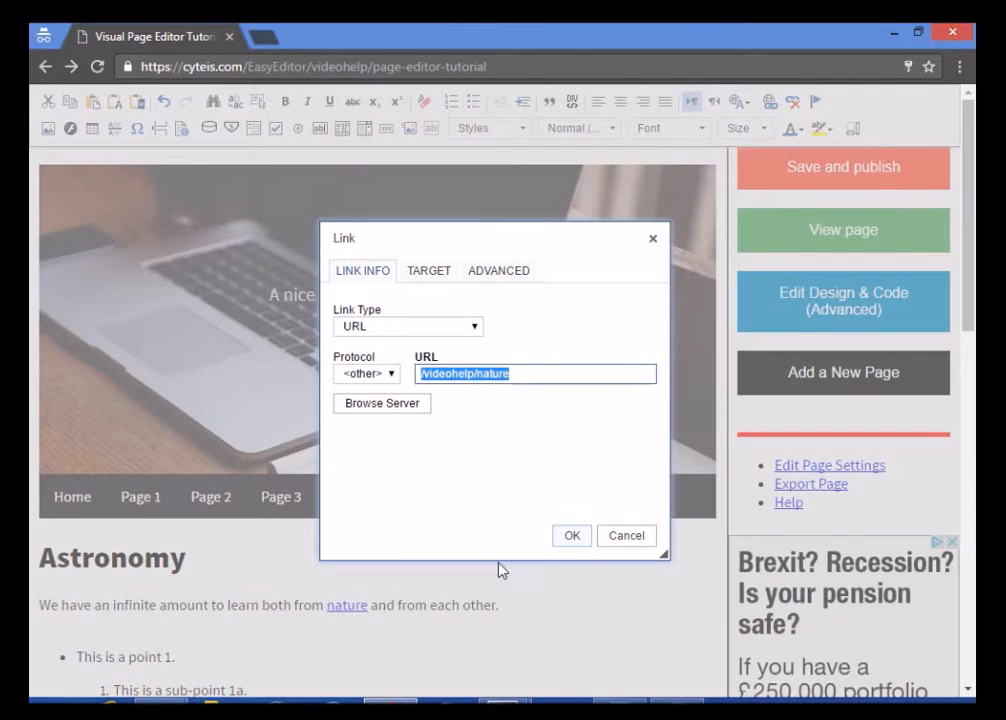
left_click(618, 536)
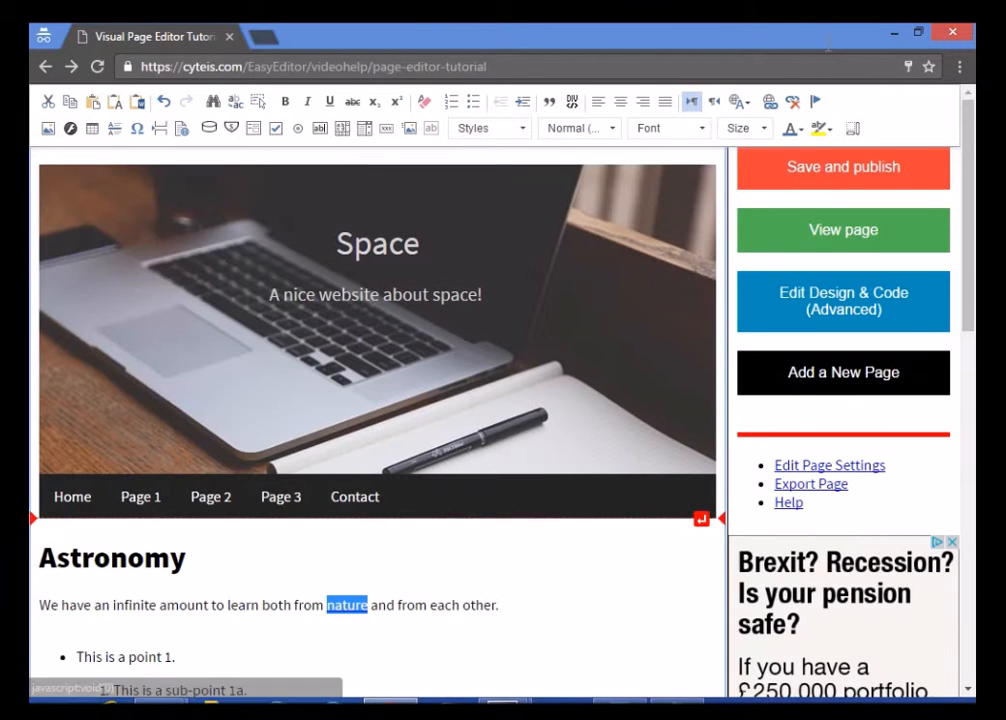
left_click(791, 103)
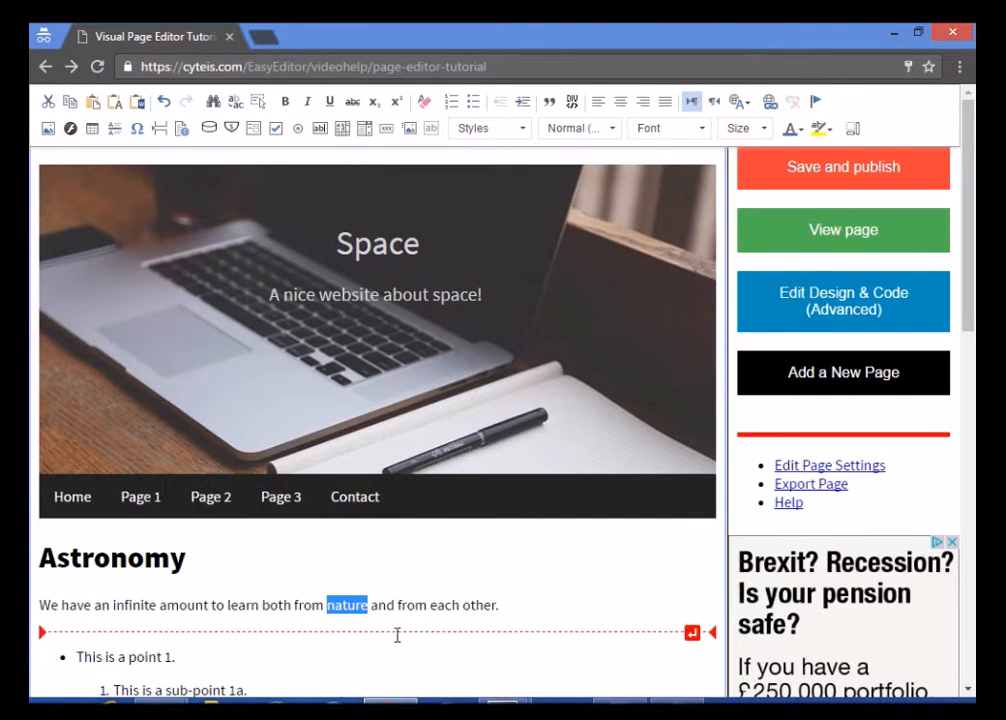
left_click(460, 664)
left_click(212, 355)
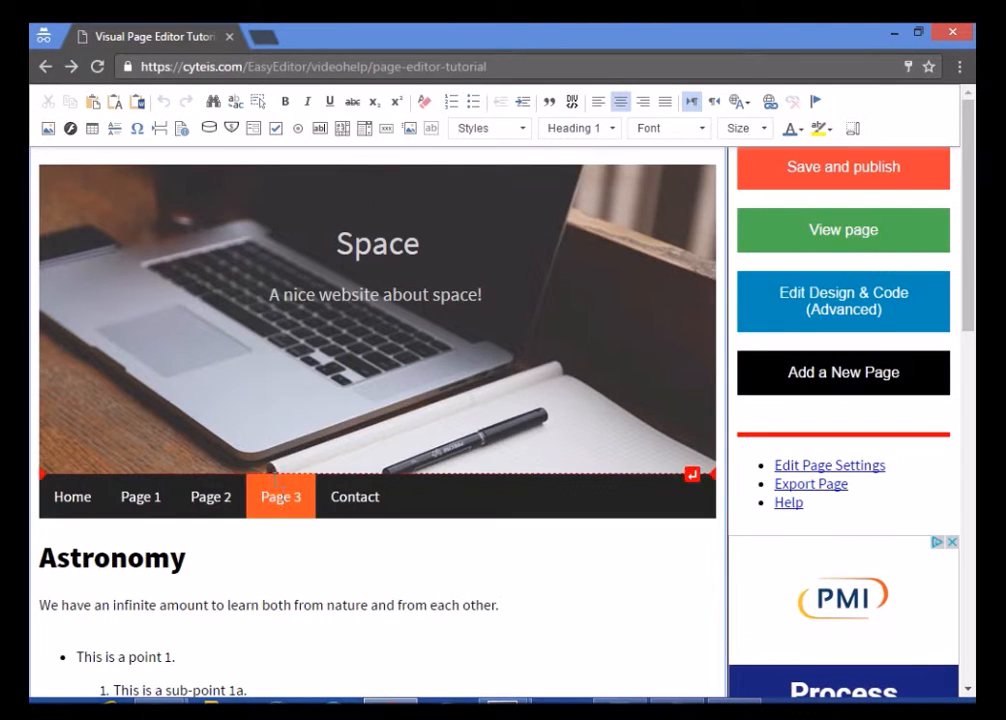
Delete the Page 1–3 menu items and relink Home with a pasted URL
double_click(284, 497)
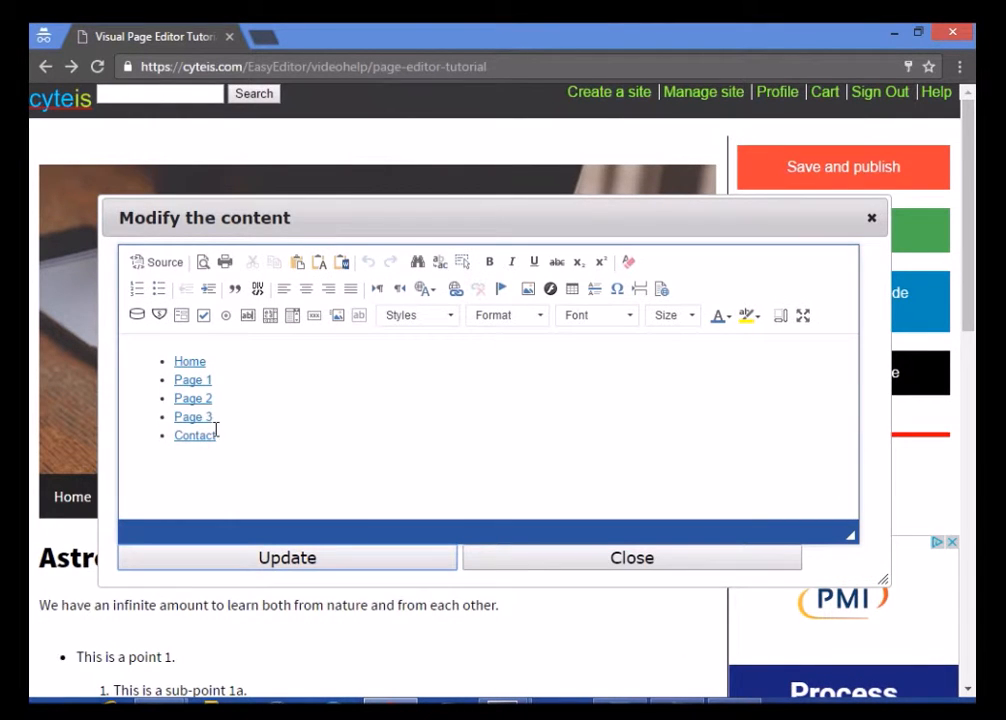
left_click_drag(221, 417, 175, 382)
key("BackSpace")
key("BackSpace")
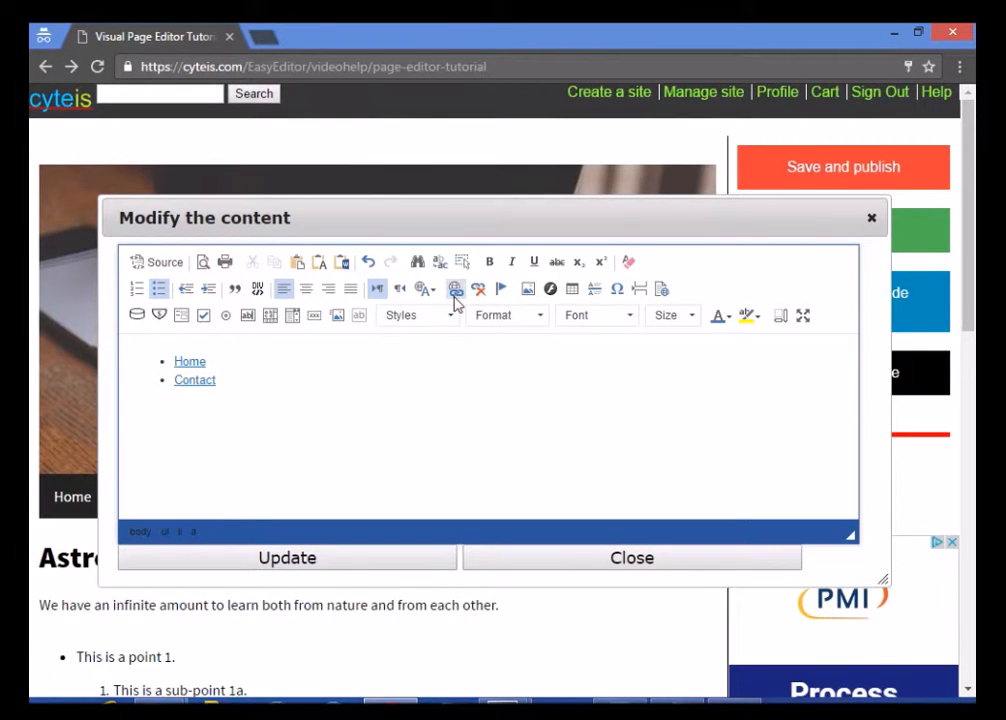
left_click(455, 289)
left_click(441, 328)
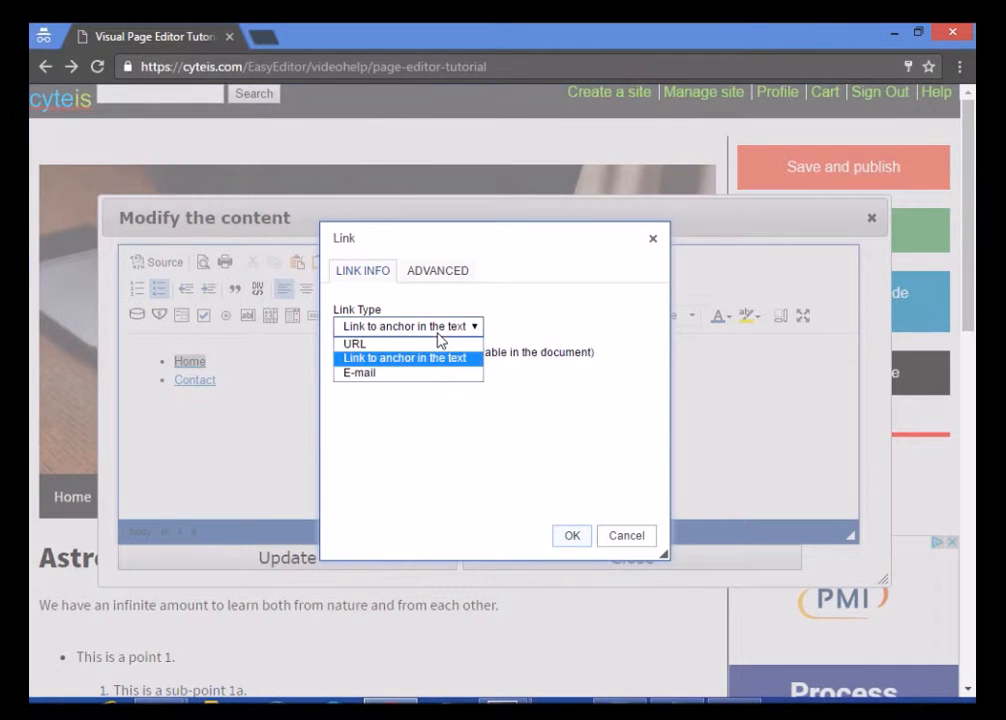
key("Up")
key("Return")
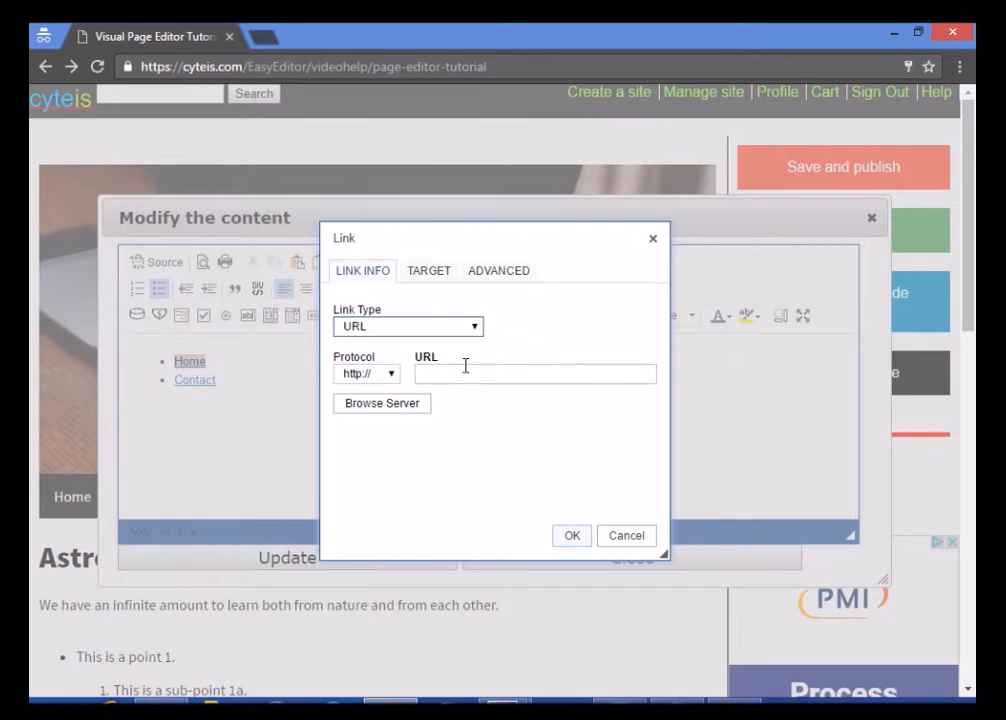
type("/videohelp/")
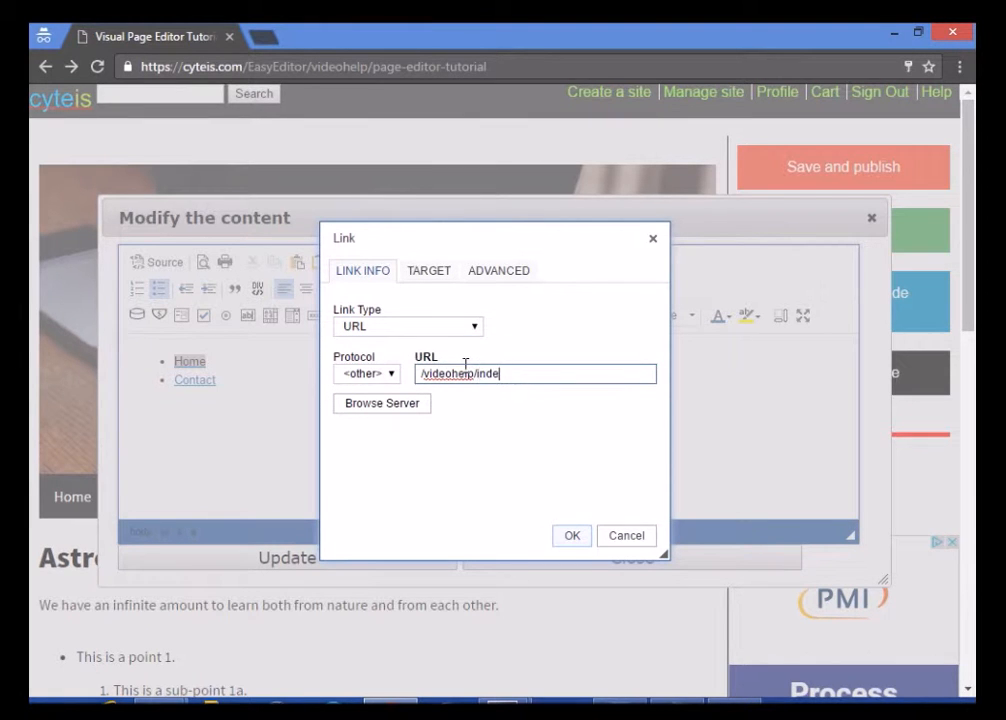
left_click(583, 536)
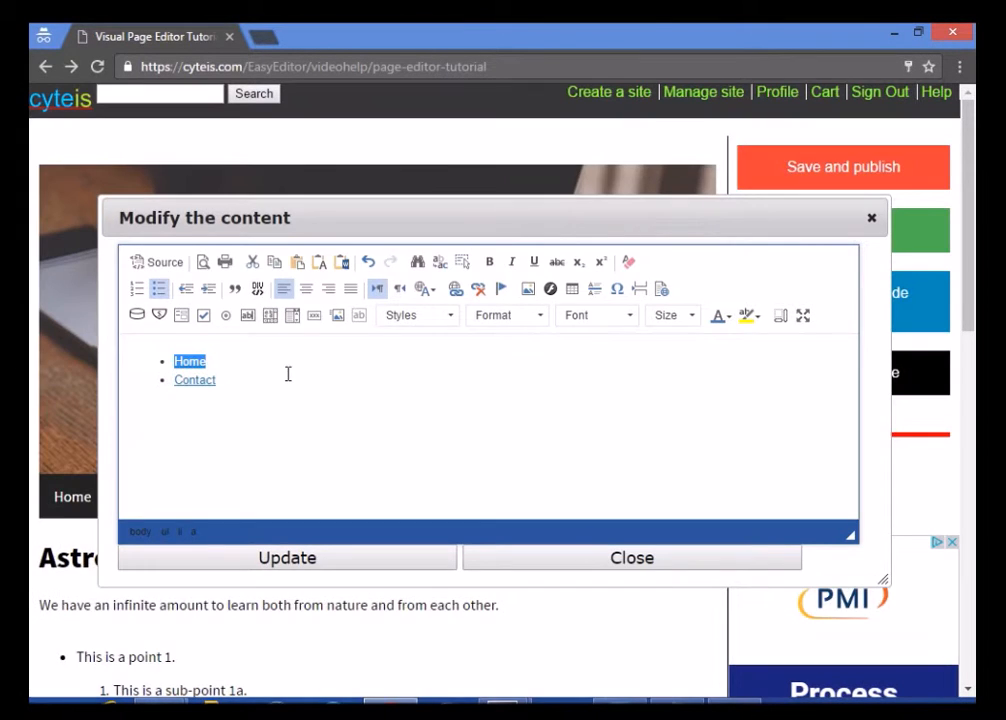
Add an 'Astronomy' menu item after Home linked to /videohelp/astronomy
key("End")
key("Return")
type("A")
key("BackSpace")
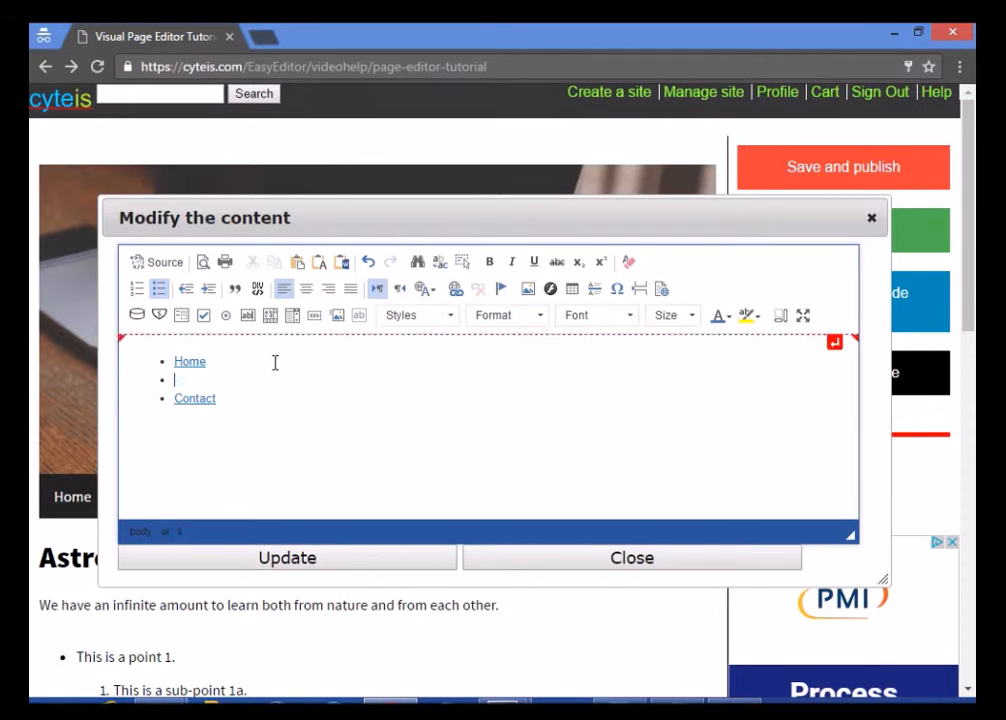
type("Astronomy")
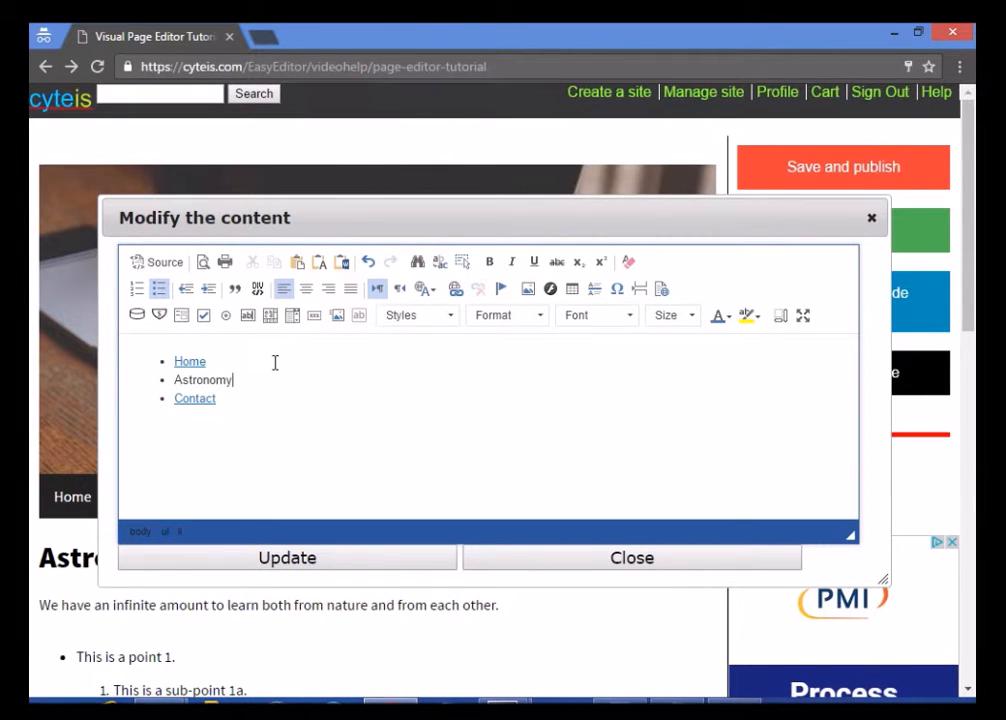
key("shift+Home")
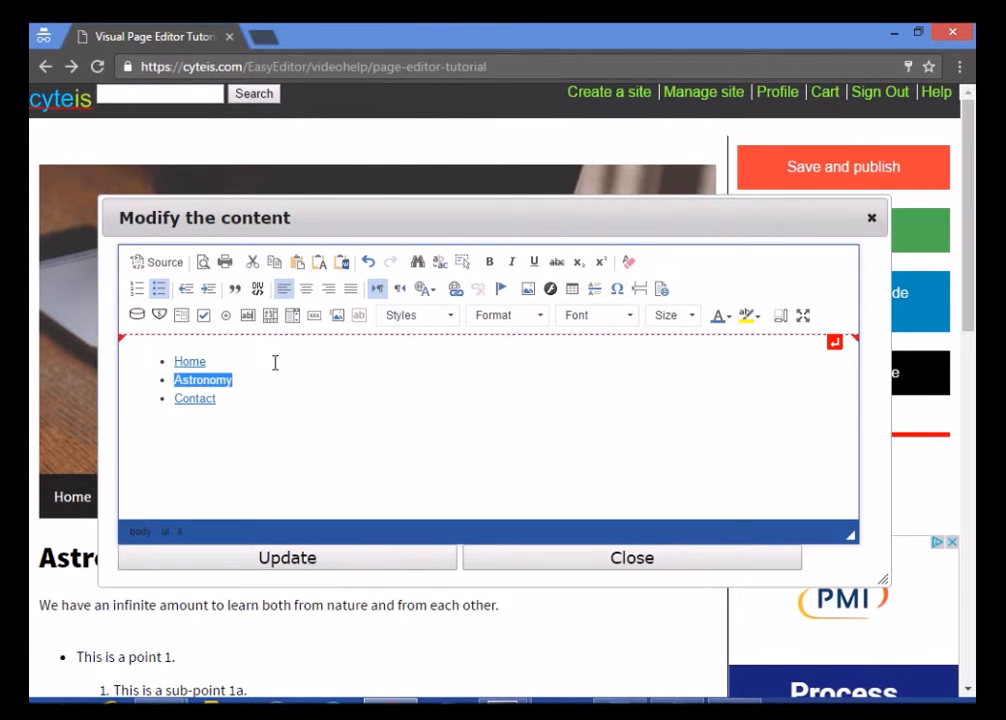
left_click(455, 289)
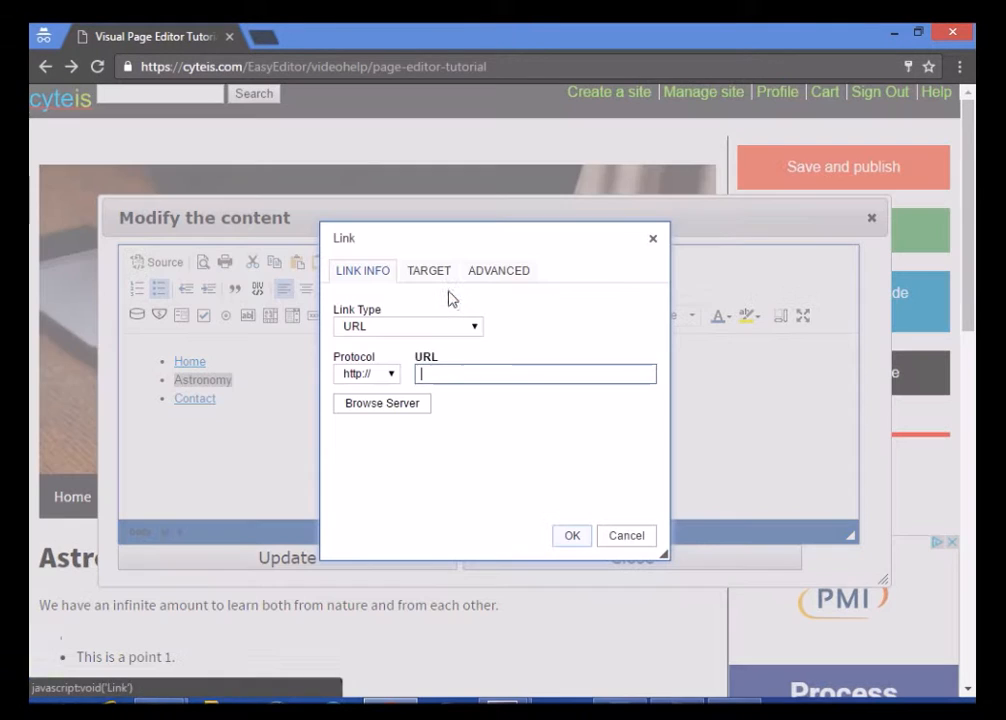
type("/videohelp/")
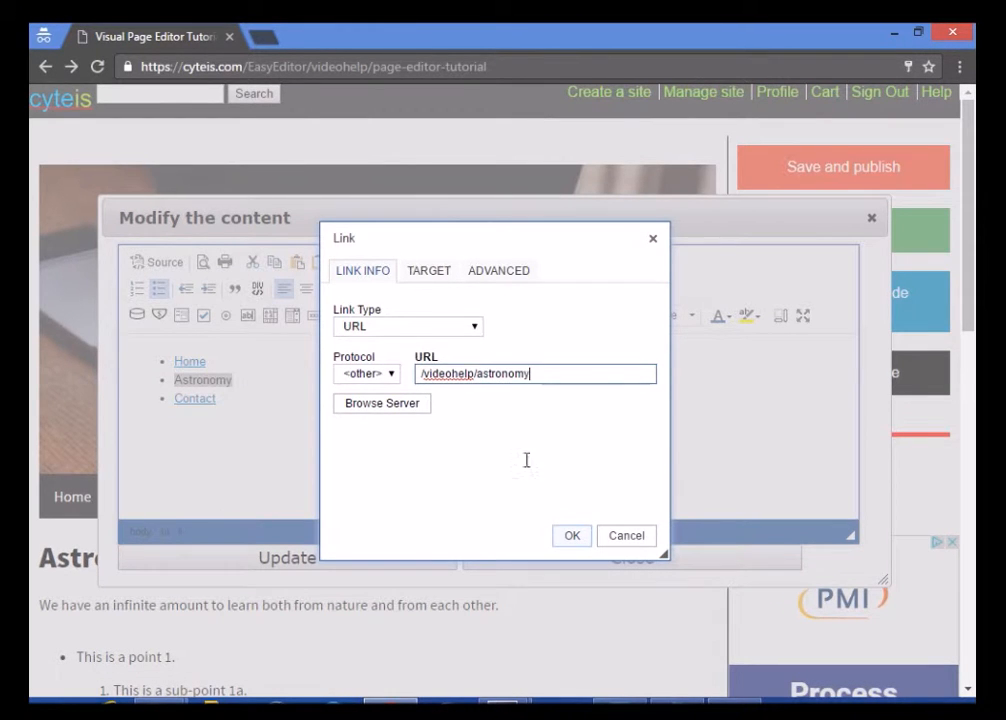
left_click(570, 536)
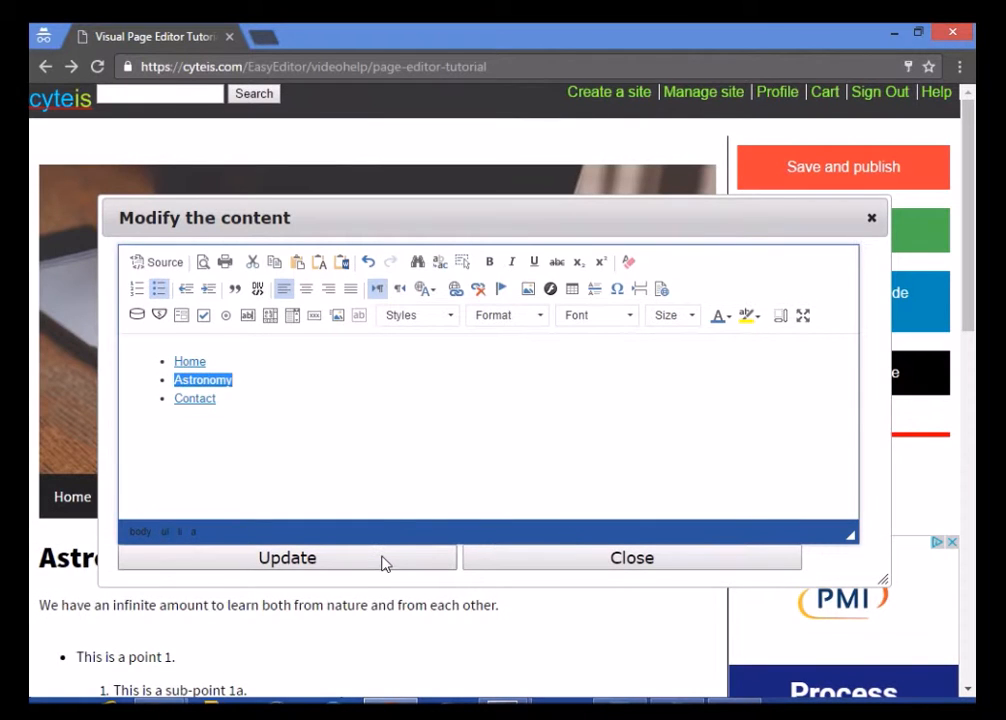
left_click(420, 558)
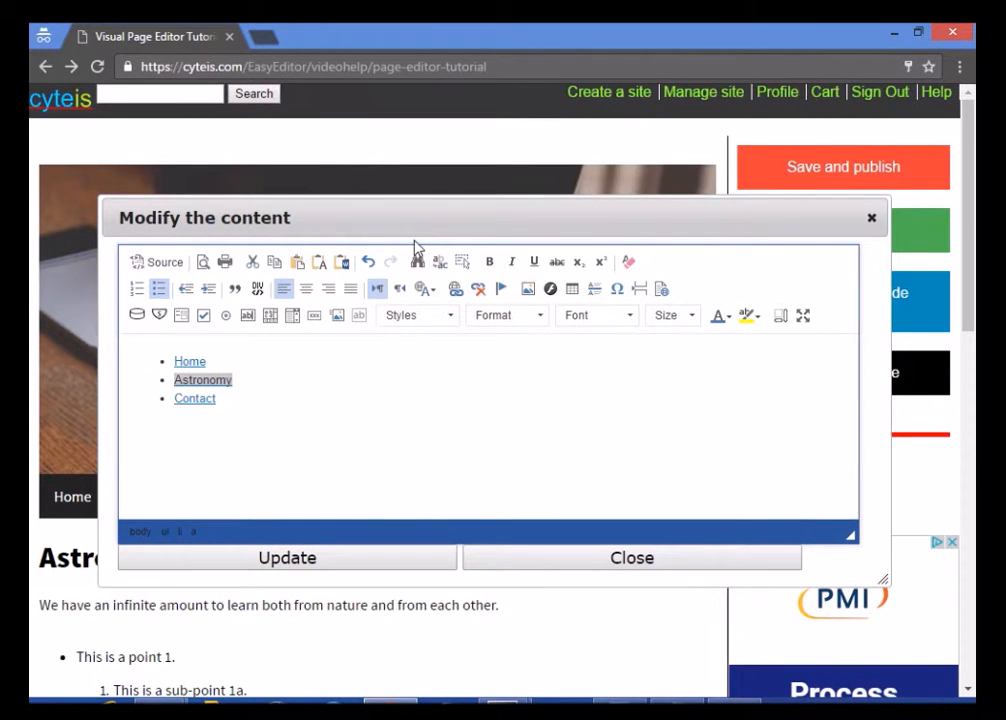
left_click_drag(410, 227, 344, 74)
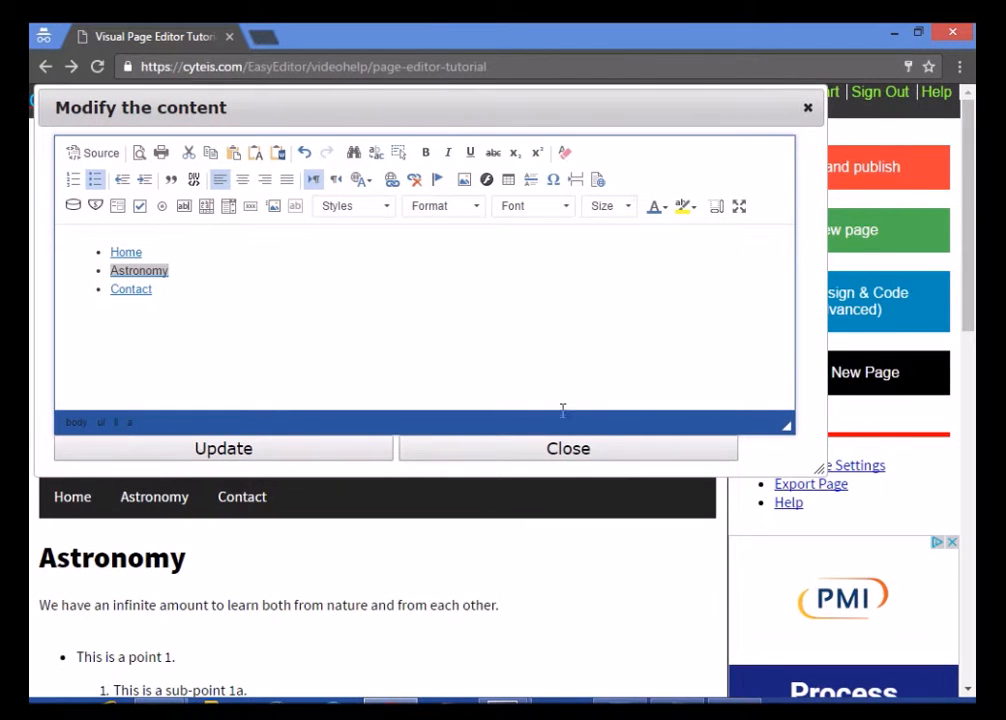
Apply the menu update, then upload and choose arch-896900_640.jpg below the Astronomy heading
left_click(579, 446)
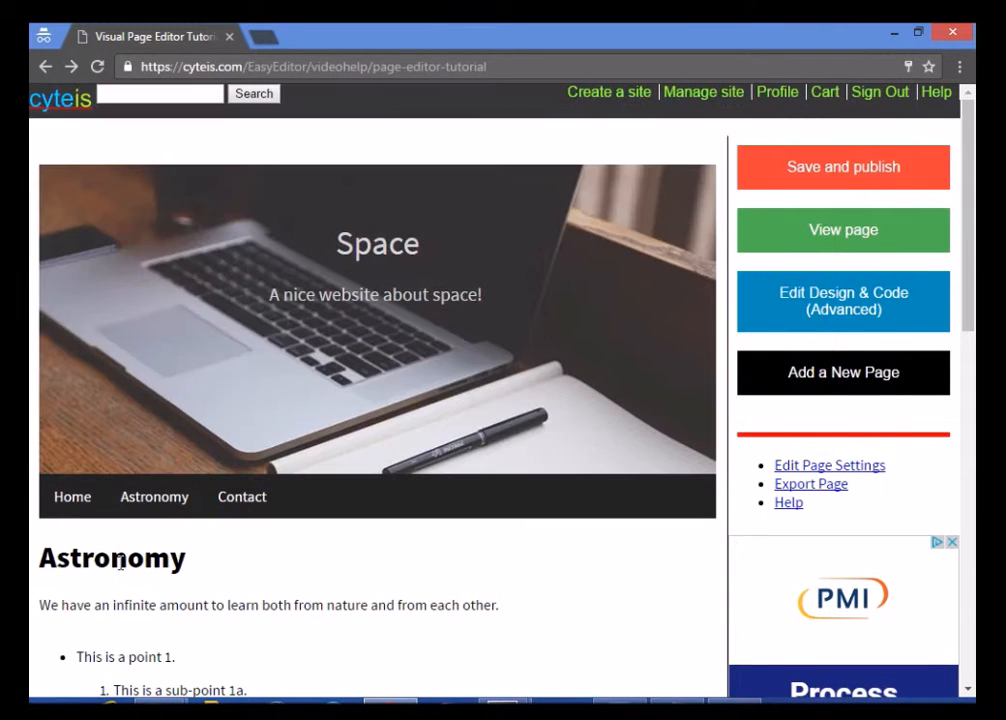
left_click(175, 539)
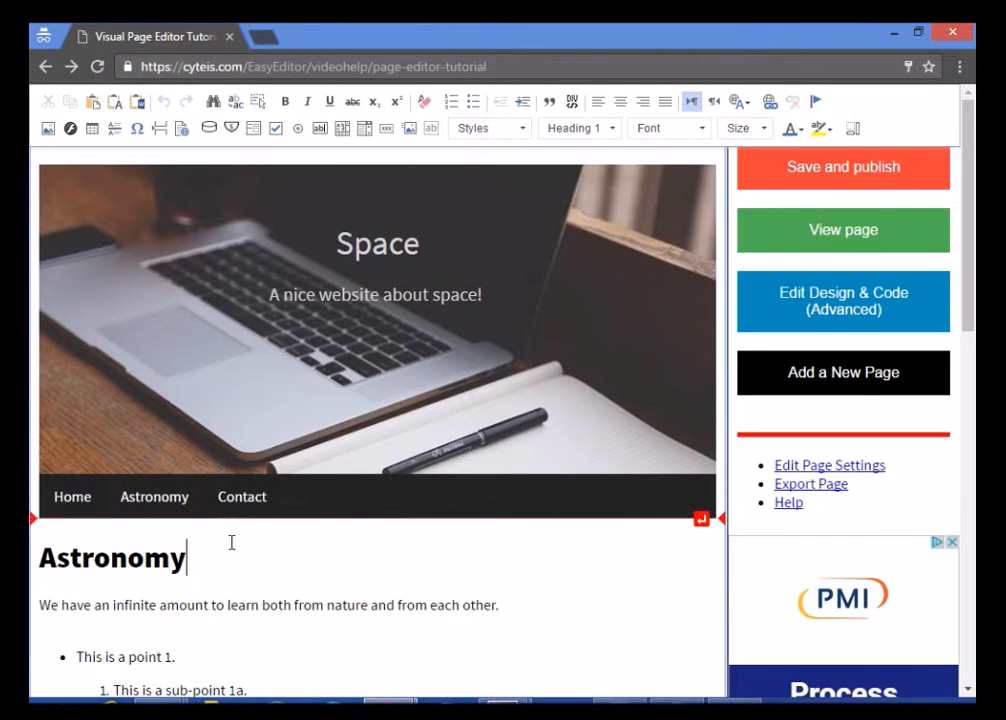
key("Return")
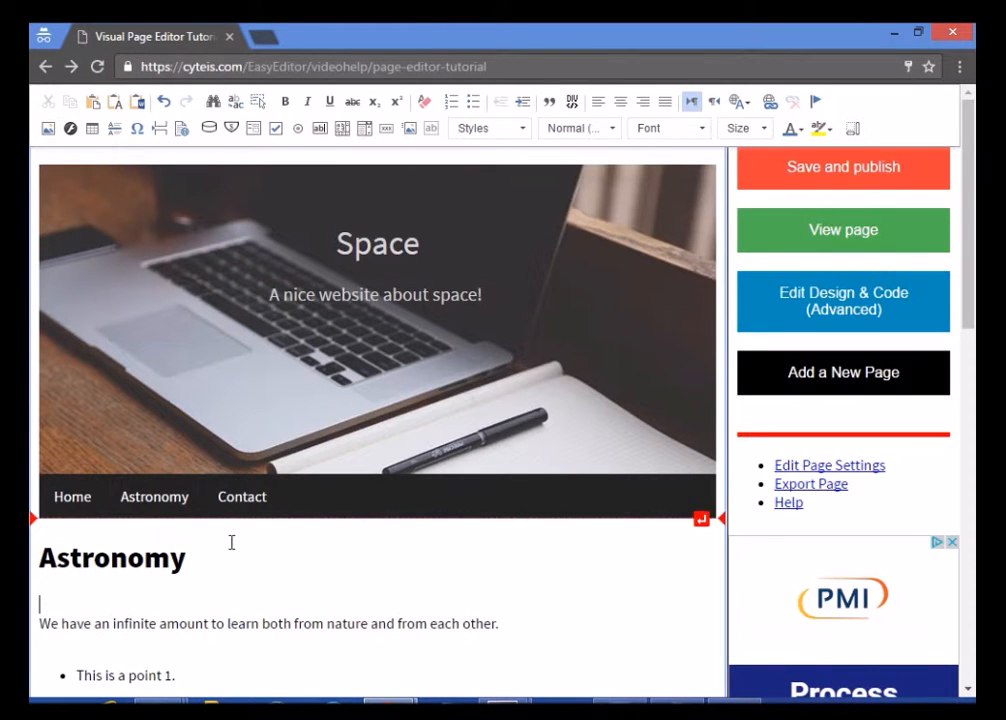
left_click(47, 128)
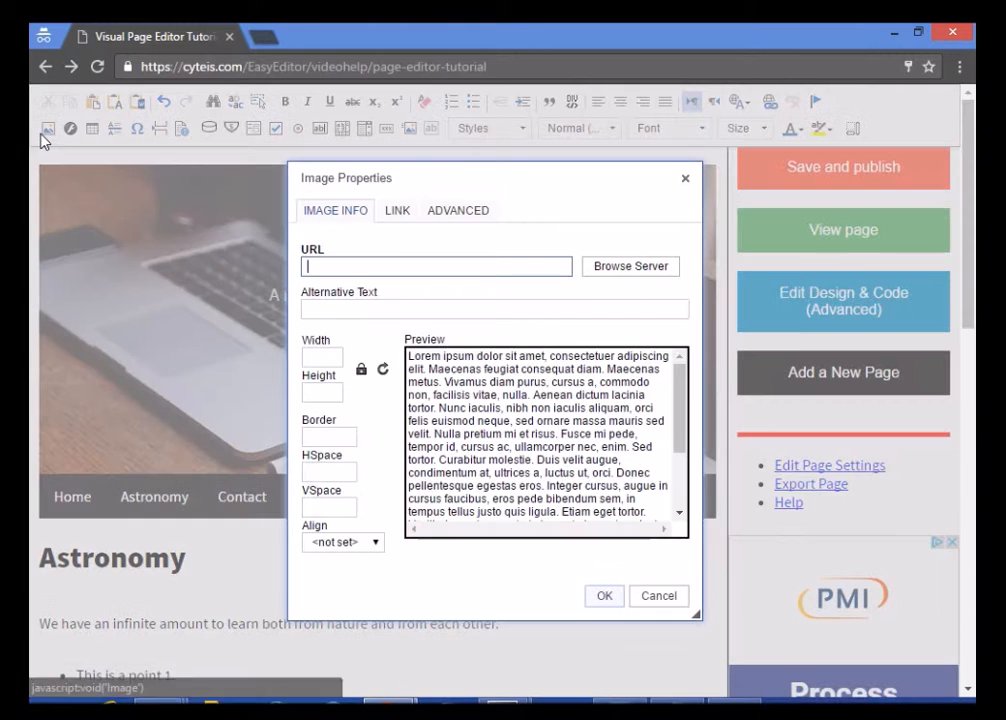
left_click(626, 274)
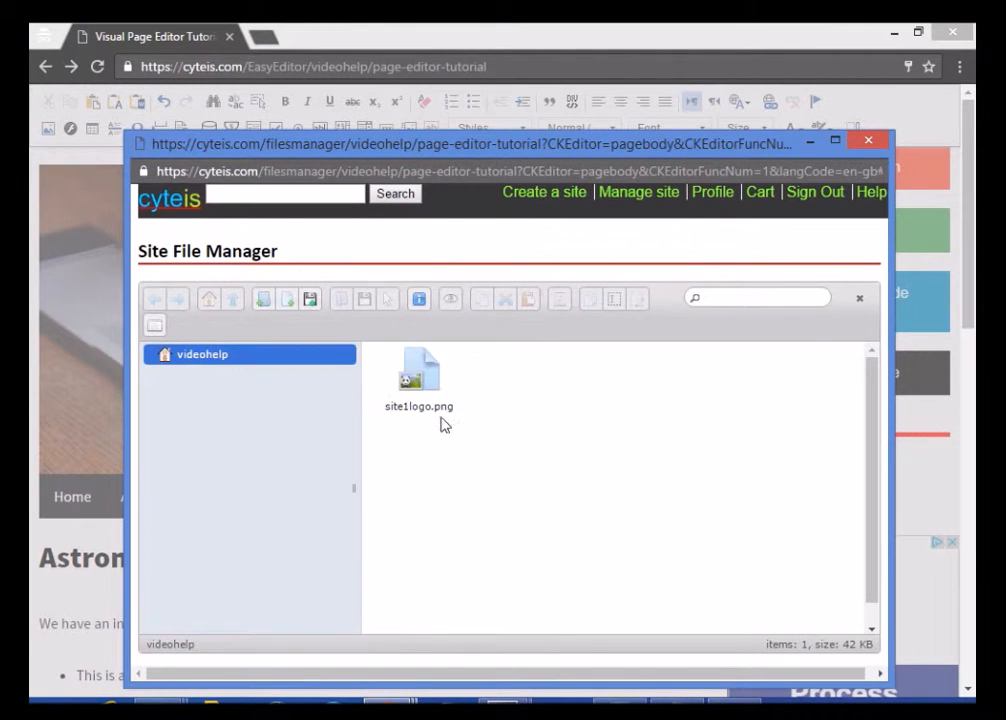
left_click(312, 300)
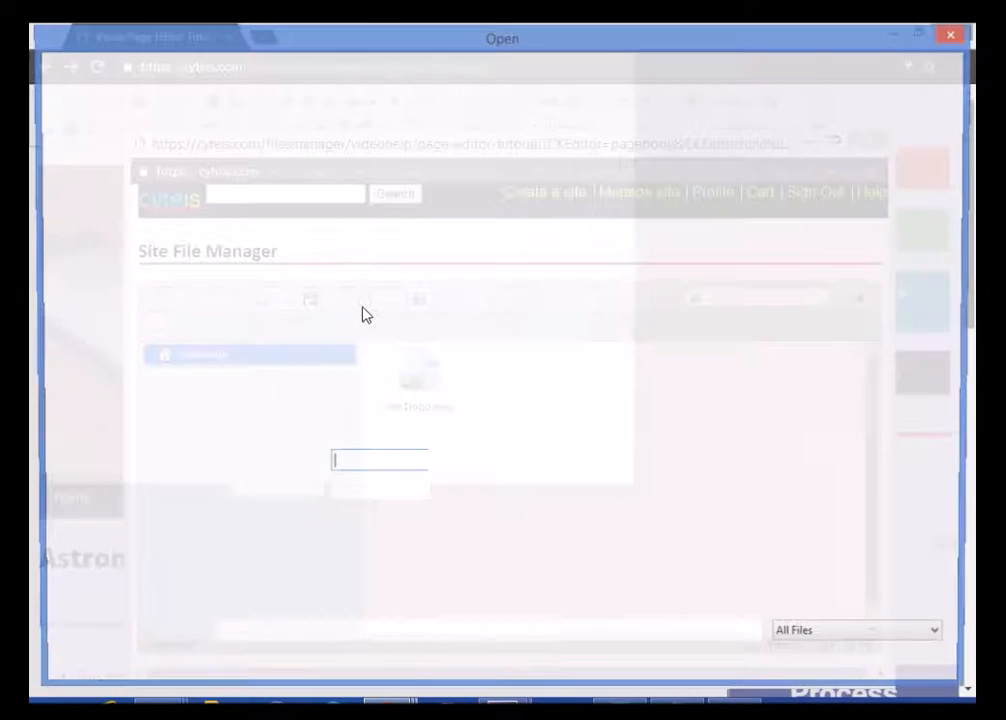
double_click(178, 150)
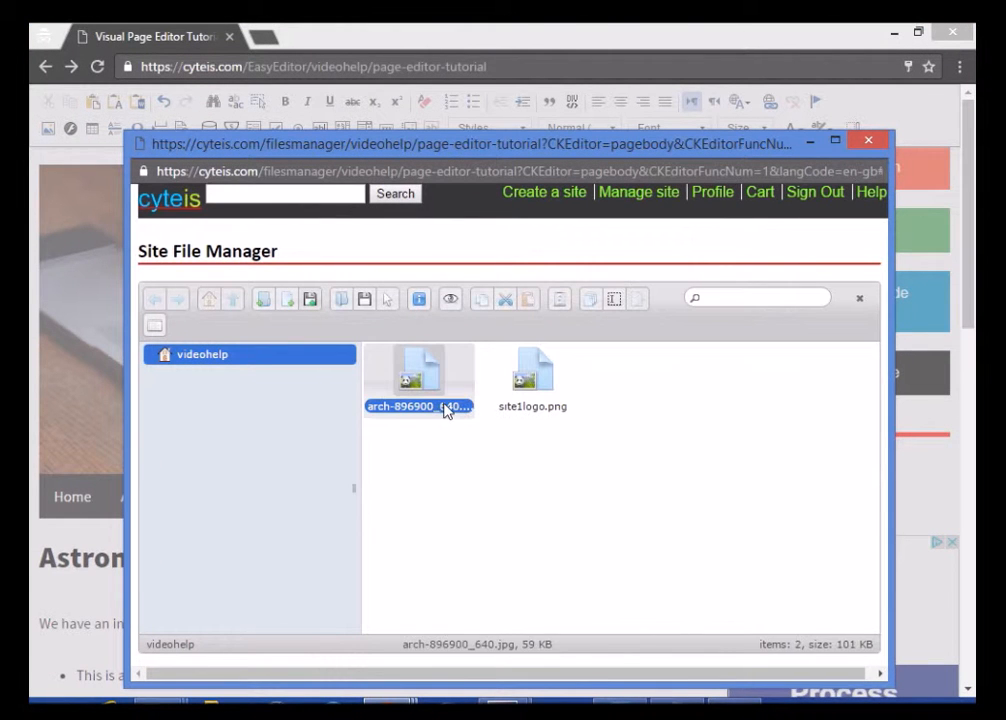
right_click(436, 392)
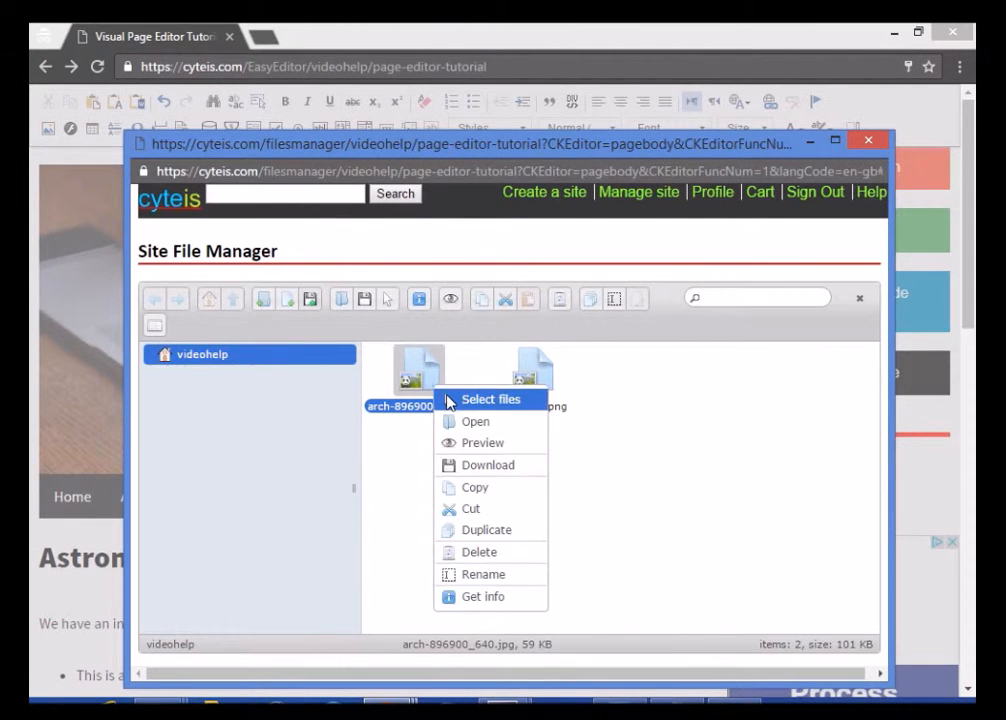
left_click(452, 400)
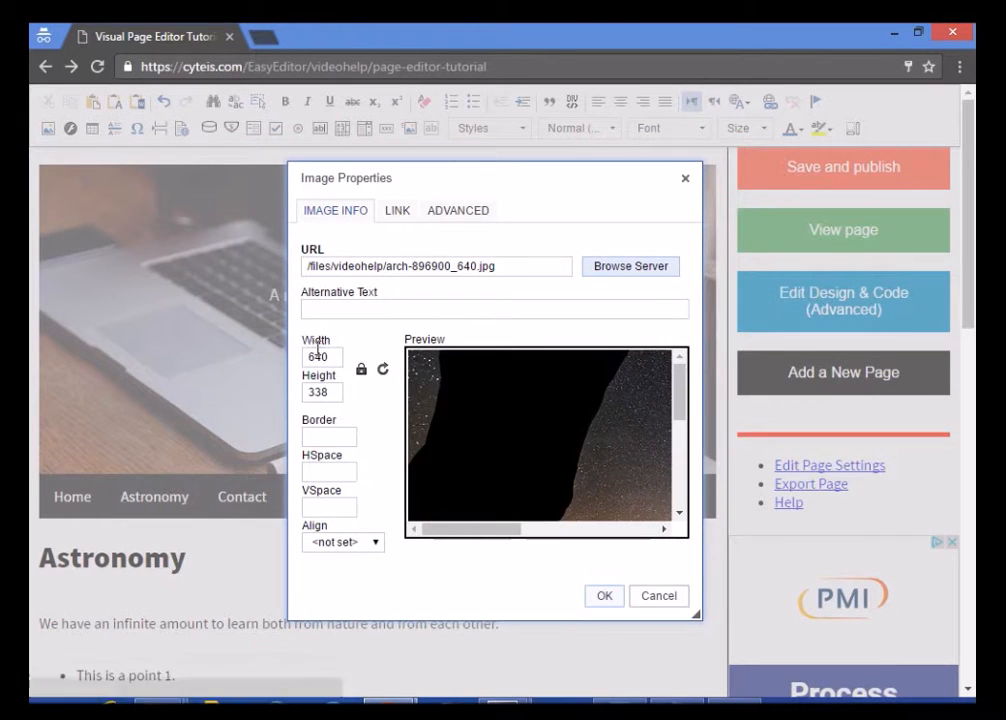
Set the image width to 500, leave alignment unset, and insert the photo
double_click(318, 352)
type("500")
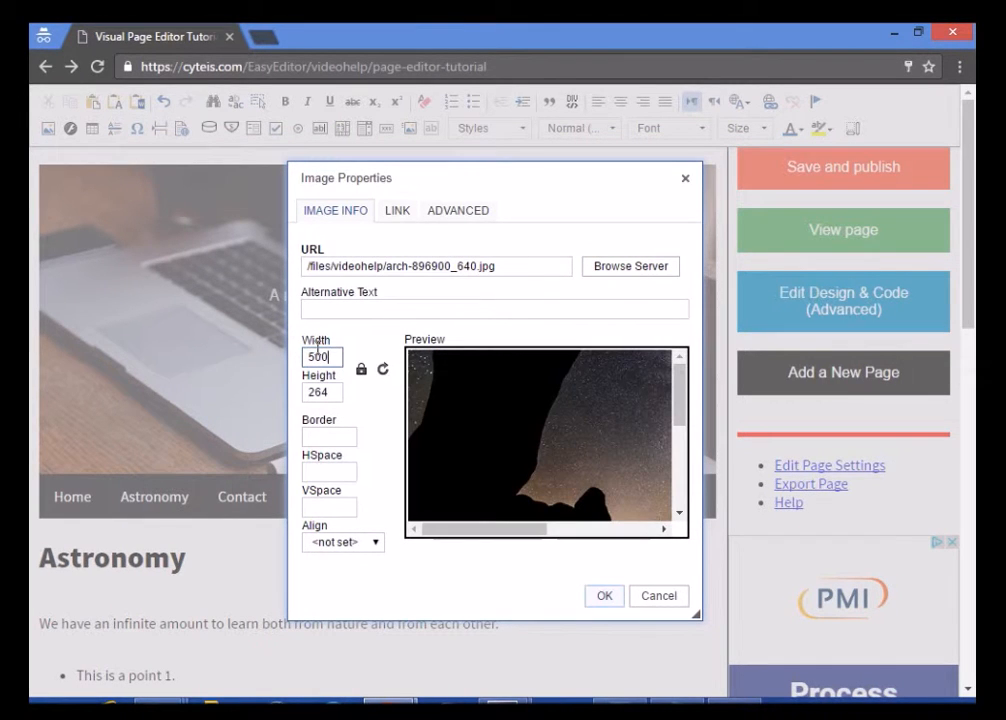
left_click(364, 542)
left_click(364, 542)
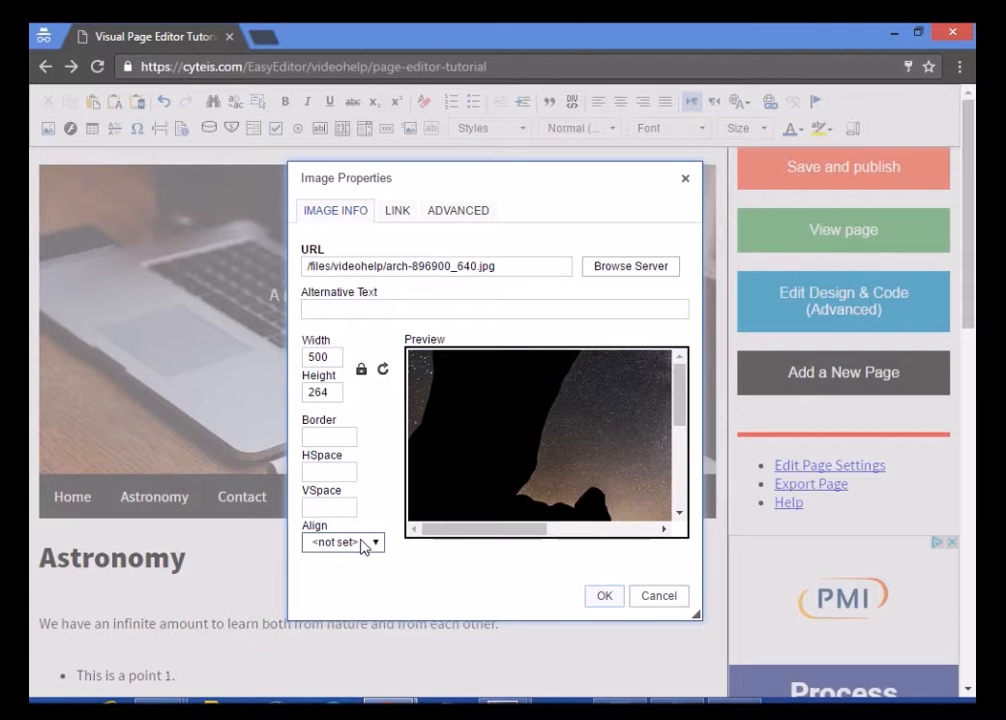
left_click(397, 220)
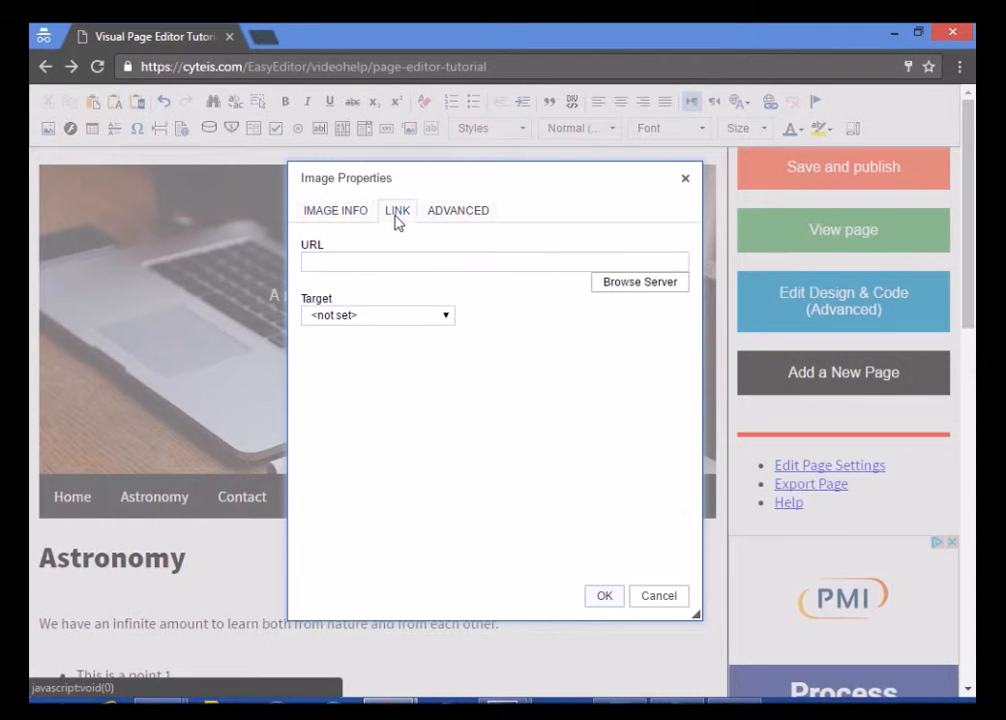
left_click(449, 214)
left_click(333, 212)
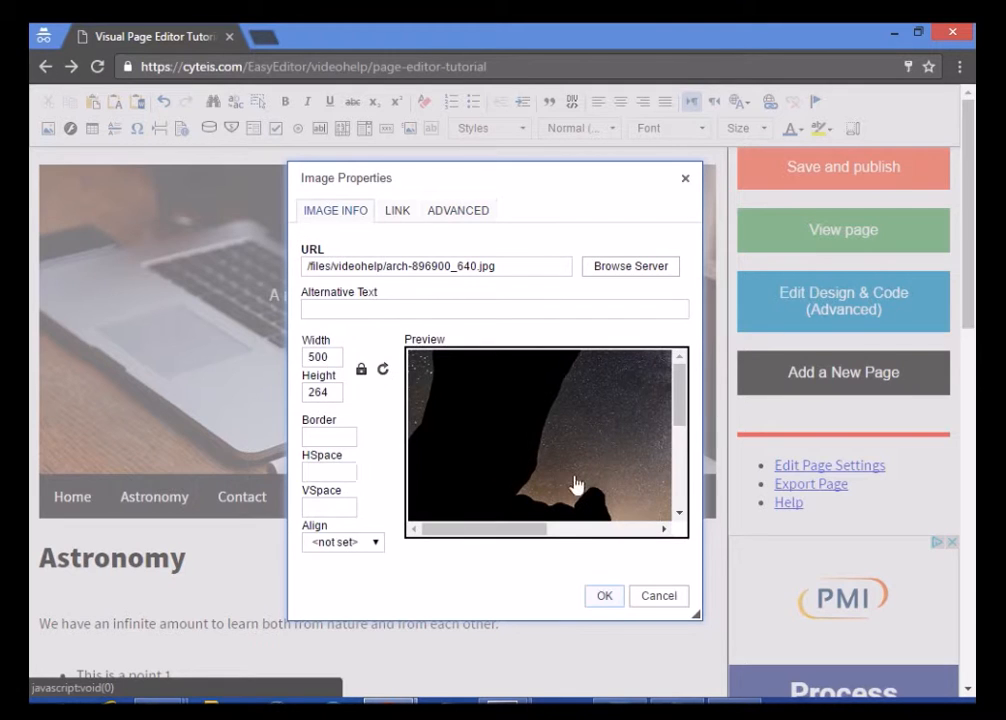
left_click(602, 604)
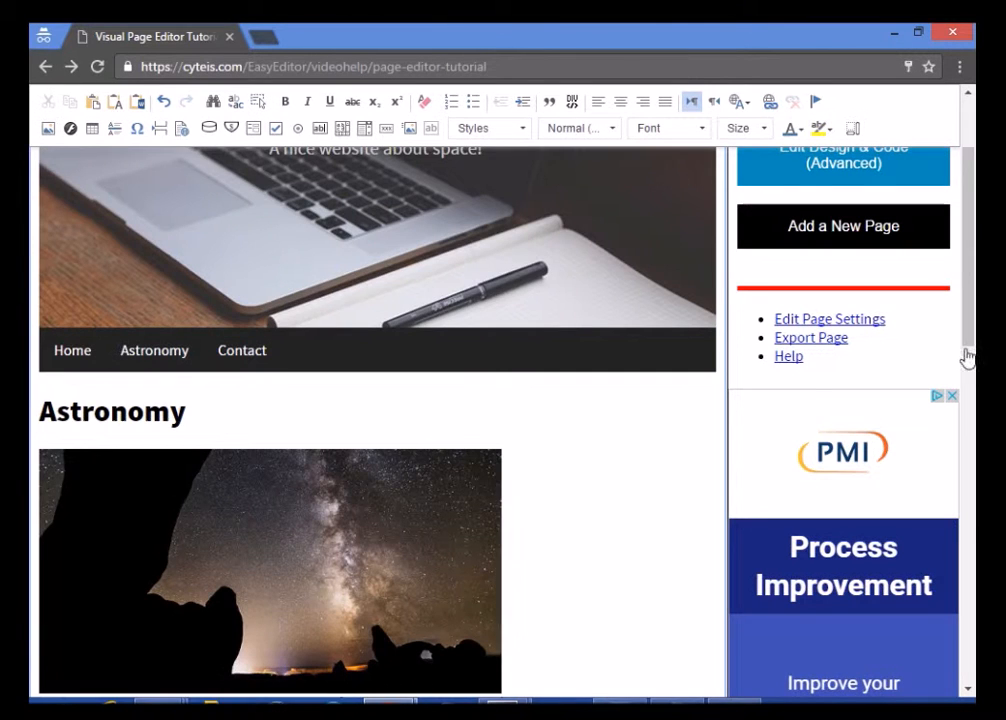
scroll(975, 302, "down", 1)
left_click_drag(975, 302, 968, 231)
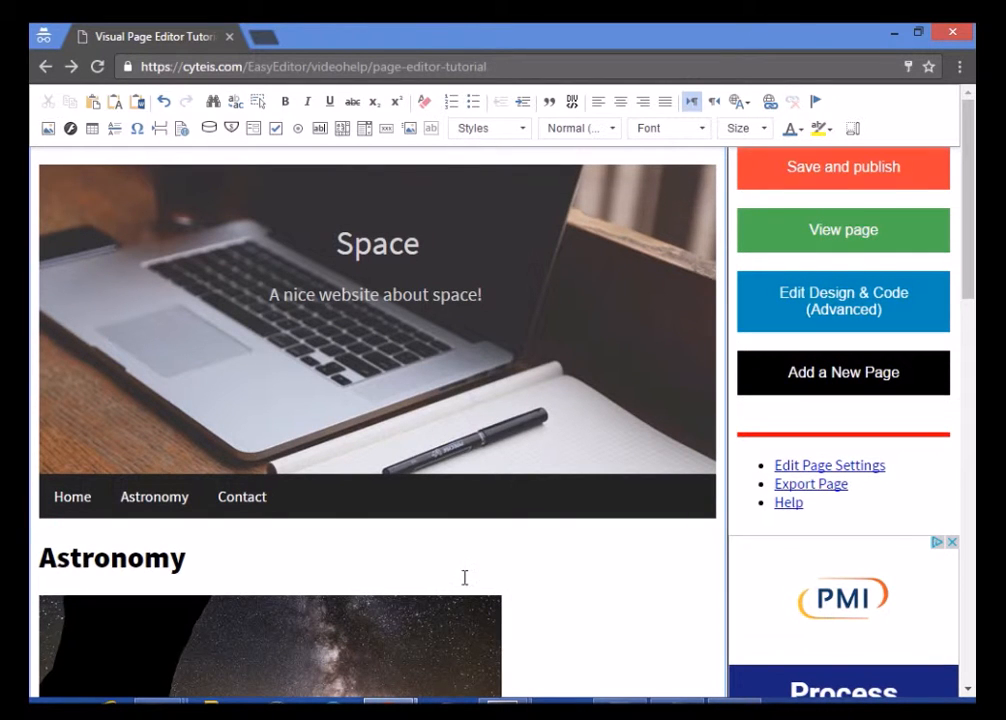
Start a new empty paragraph directly below the Astronomy heading
left_click(411, 566)
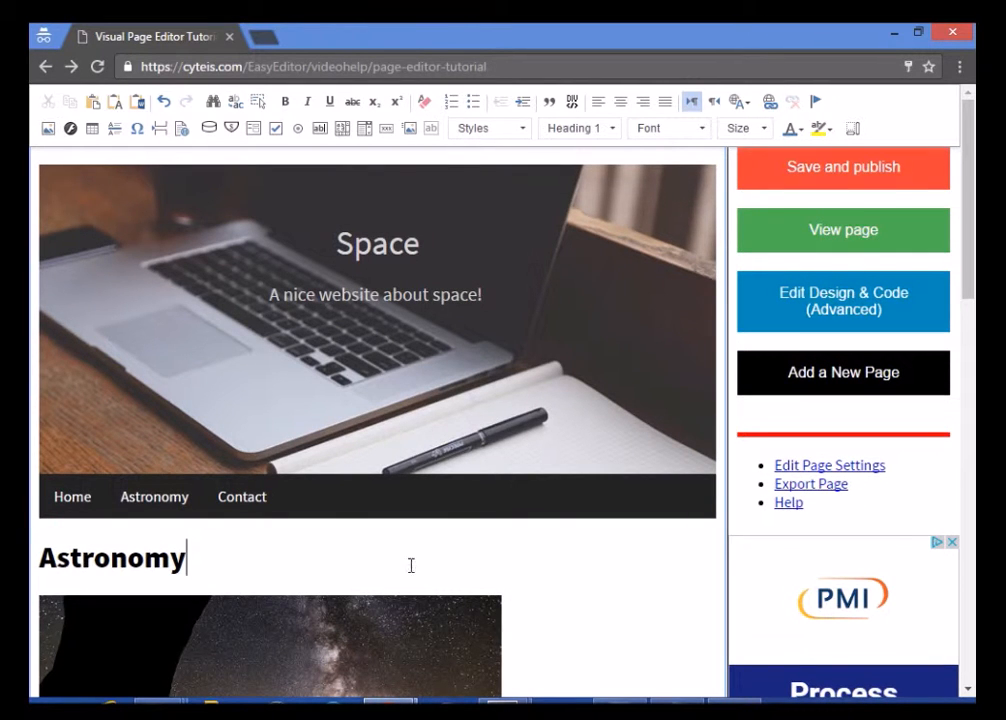
left_click(196, 566)
key("Return")
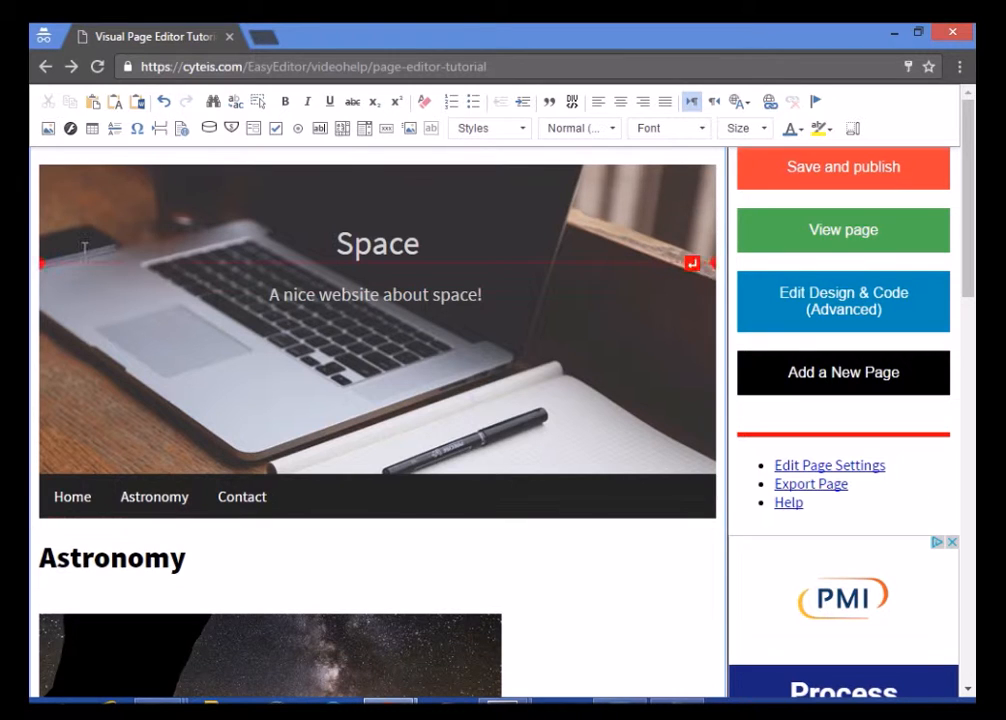
Insert a 3 × 3 table with no set width and a First Row header
left_click(91, 131)
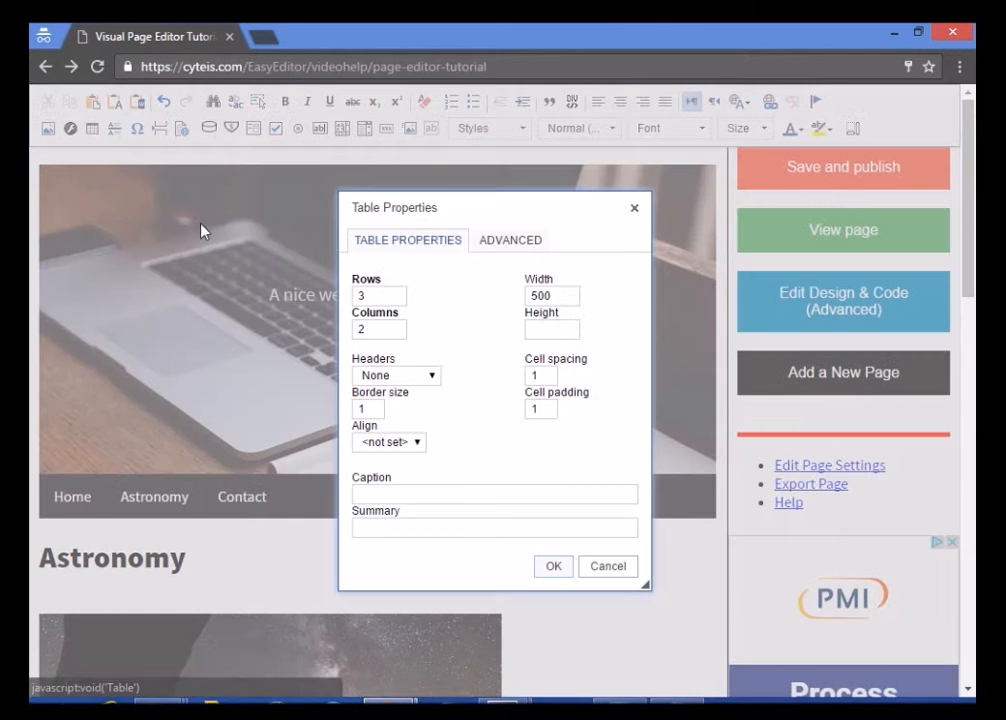
key("Tab")
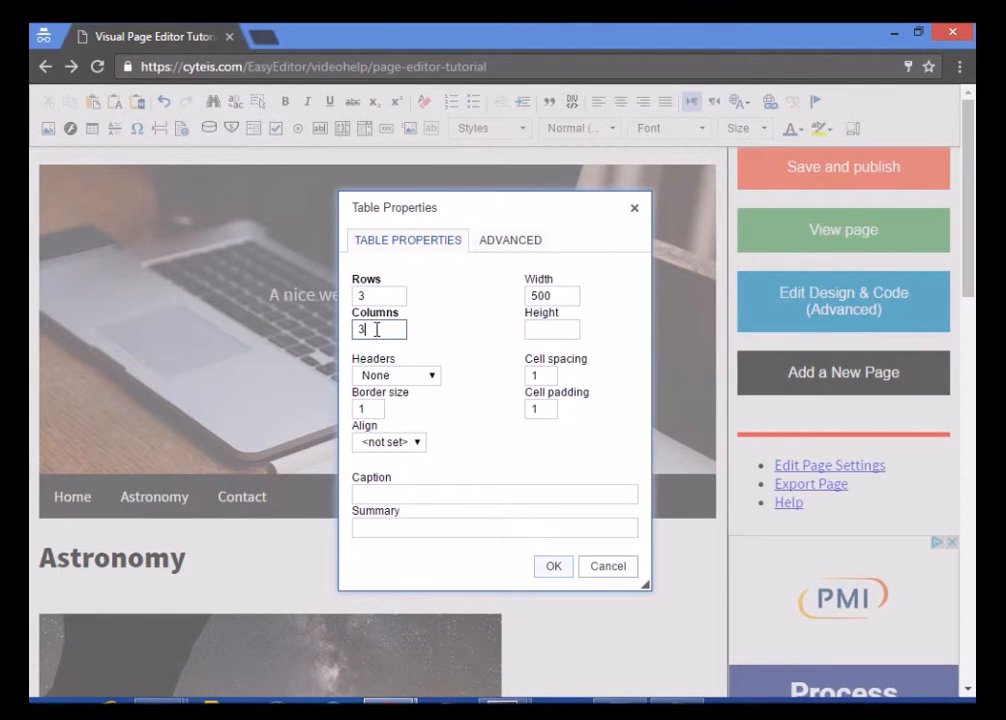
double_click(563, 296)
key("BackSpace")
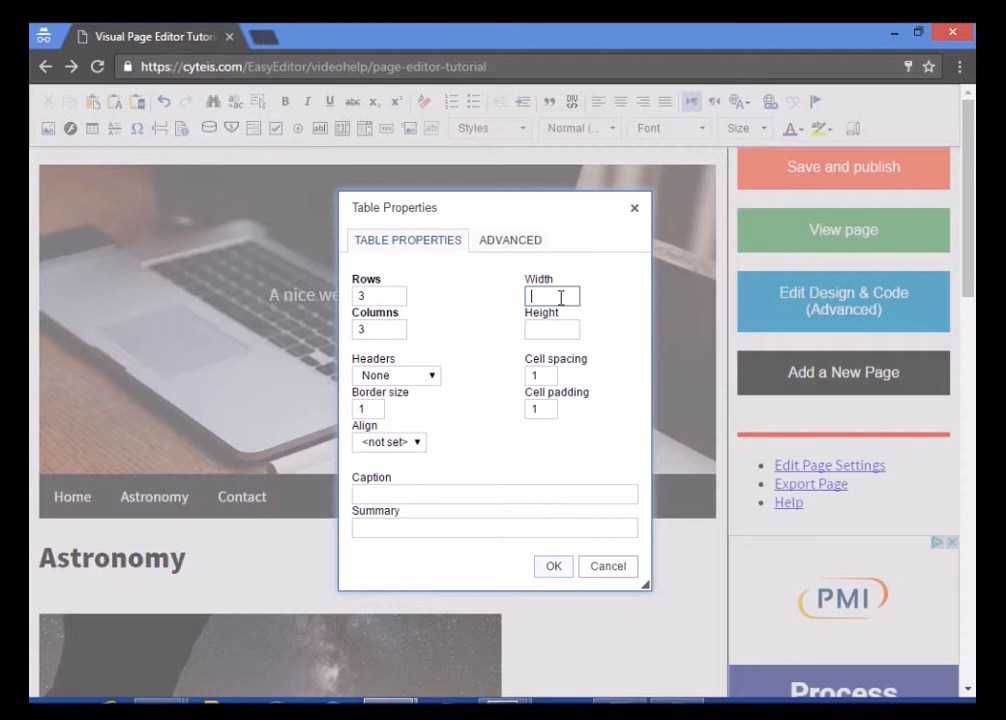
left_click(432, 376)
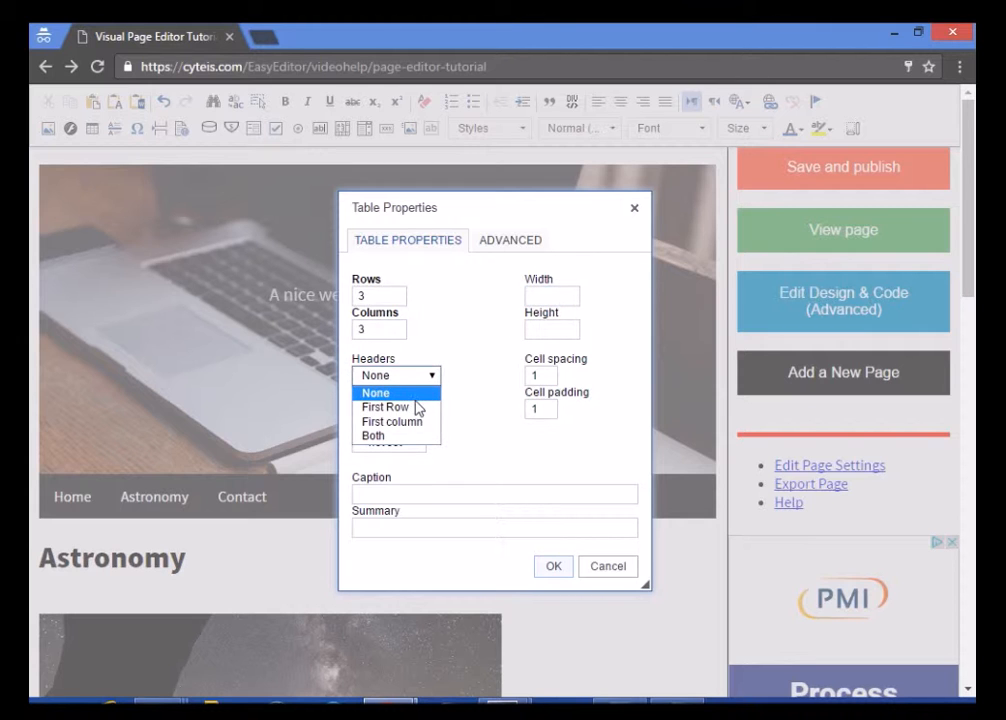
left_click(419, 408)
left_click(410, 446)
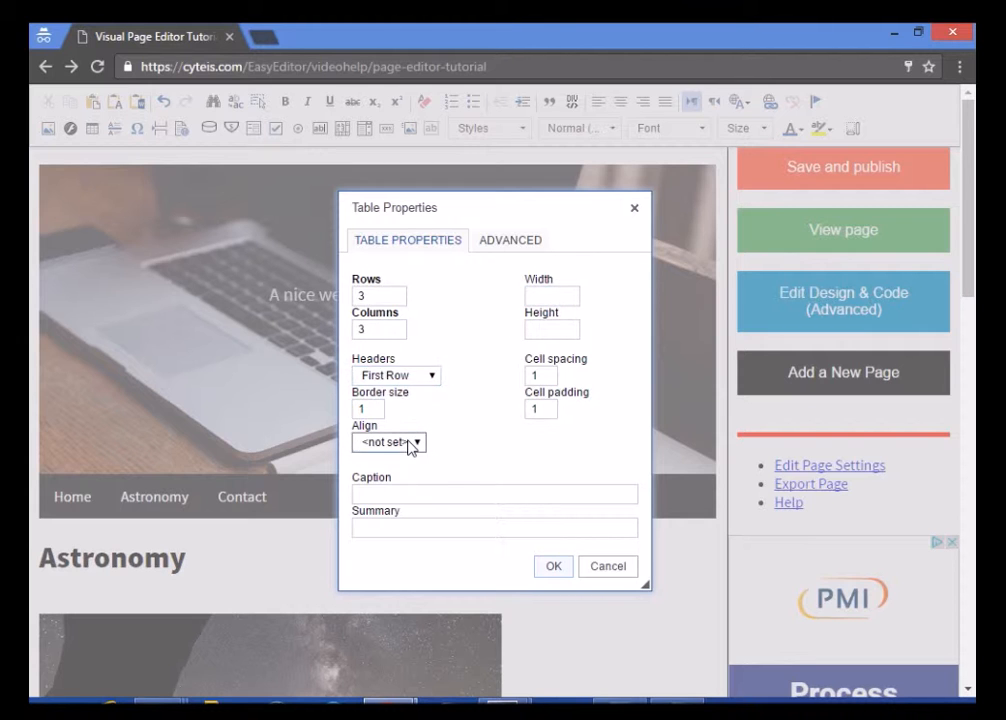
left_click(490, 246)
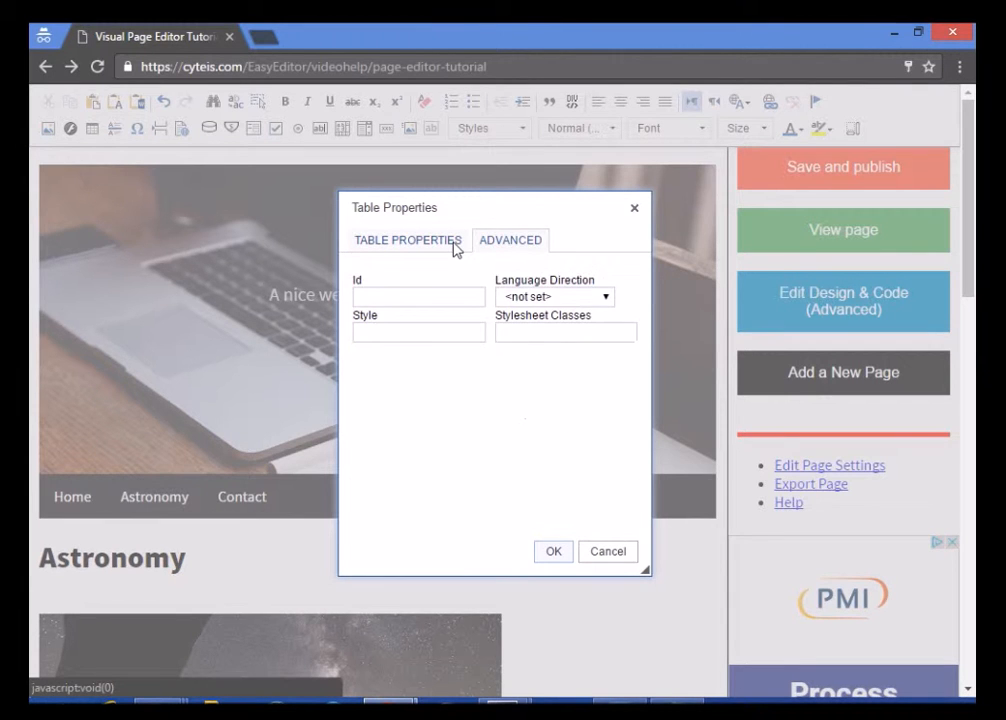
left_click(455, 245)
left_click(552, 565)
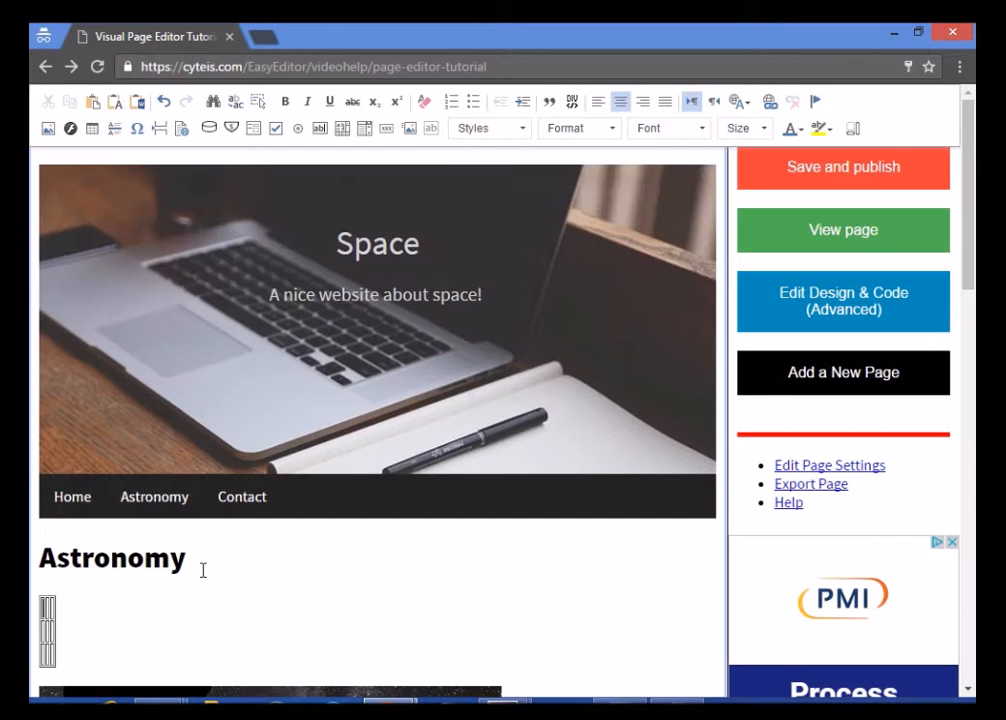
Enter the Planet, Size and Mass header cells and type Mars in the first column
type("Planet")
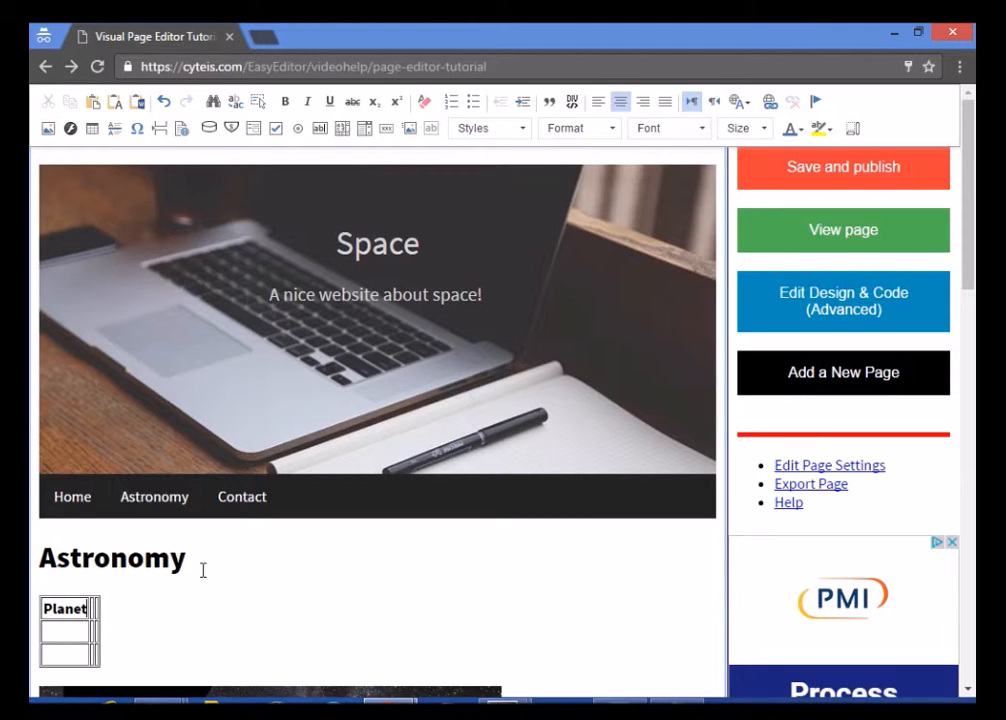
key("Tab")
type("Size")
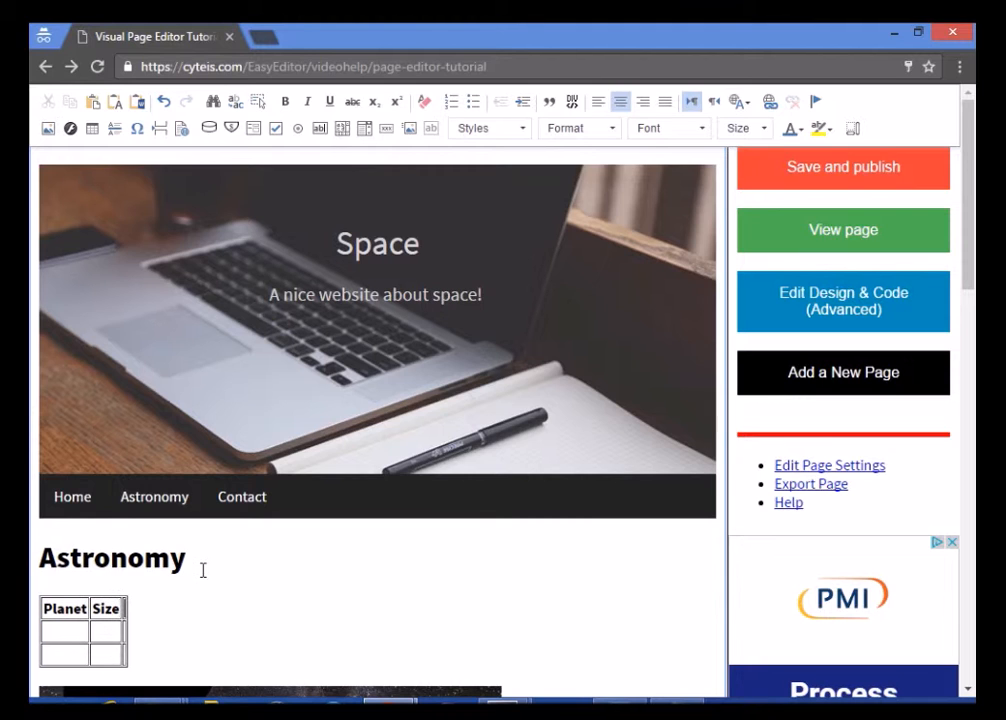
key("Tab")
type("Mass")
left_click(81, 622)
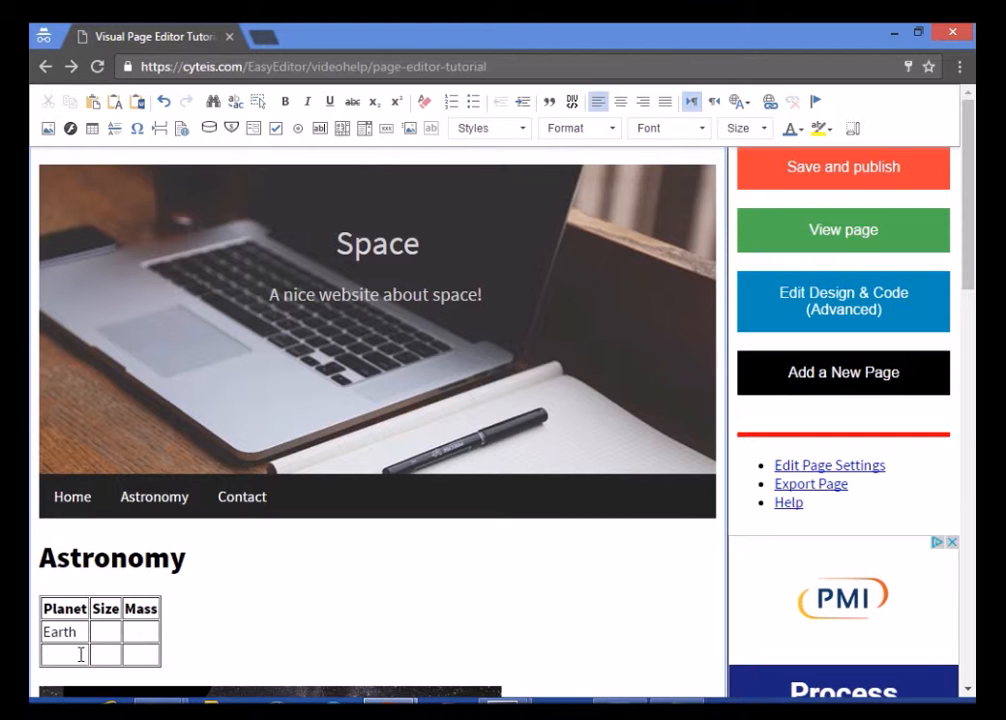
left_click(81, 655)
type("Mars")
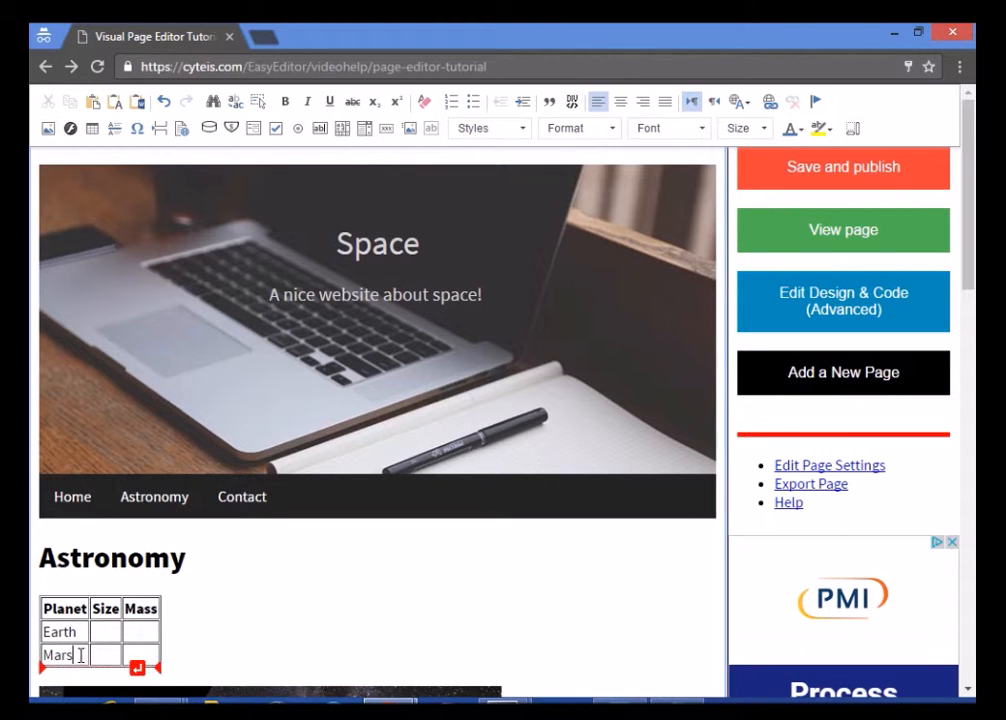
Open the cell properties and close them without changes
right_click(76, 622)
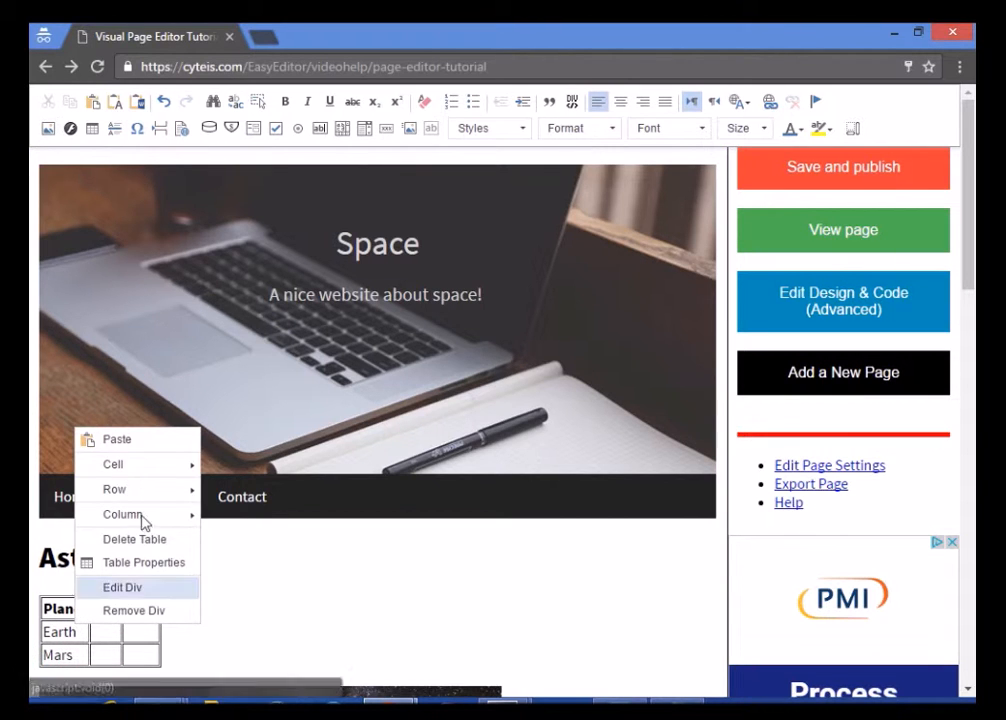
mouse_move(148, 474)
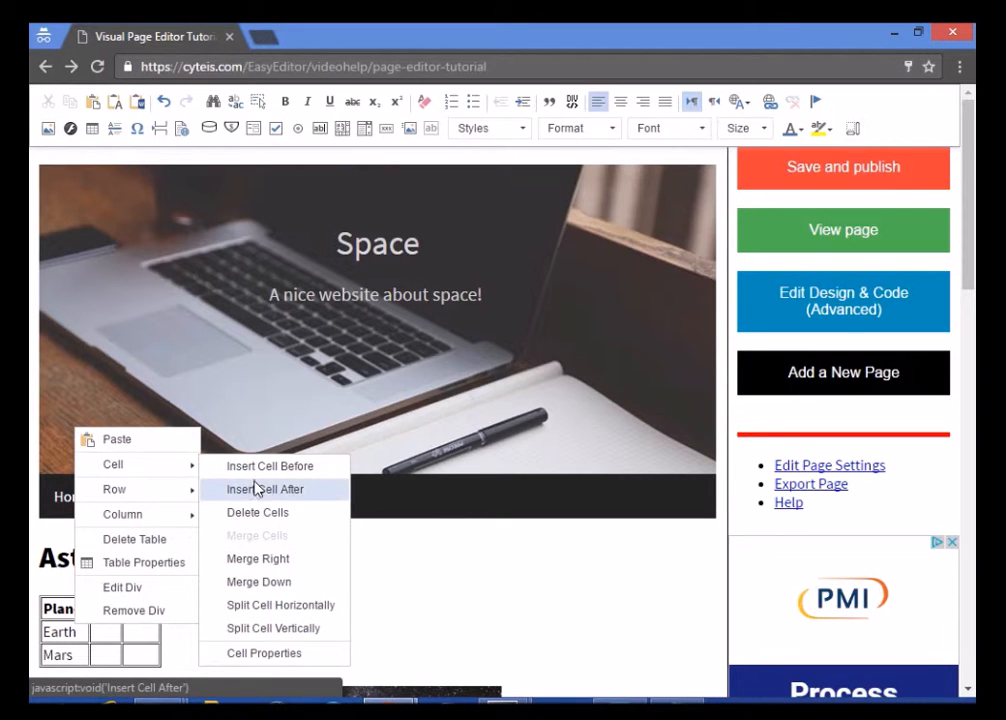
left_click(263, 653)
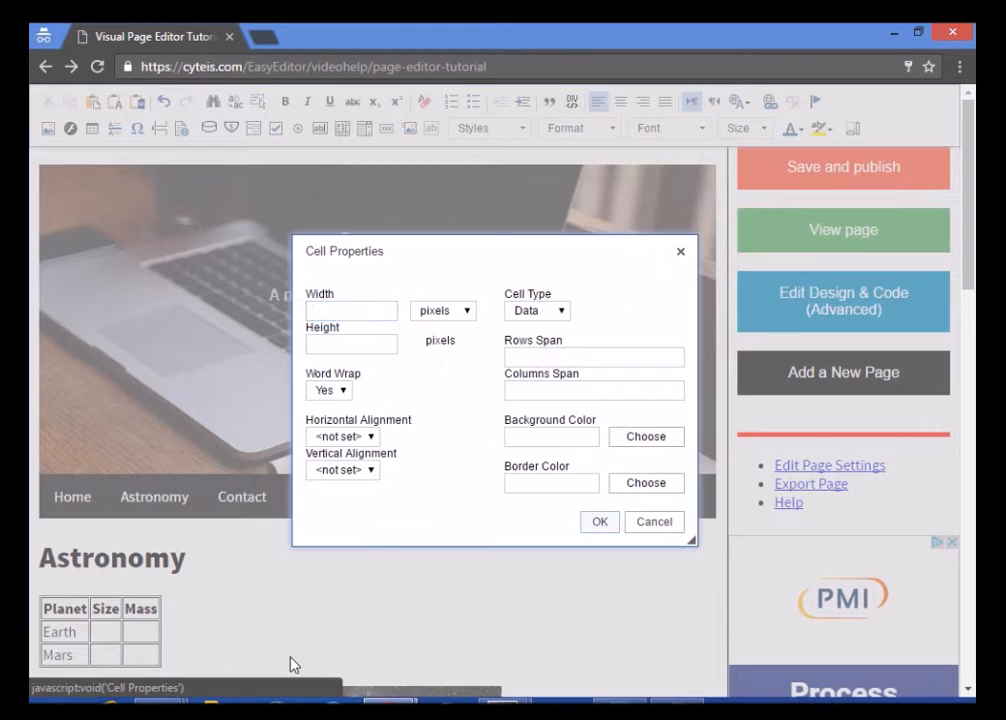
left_click(653, 525)
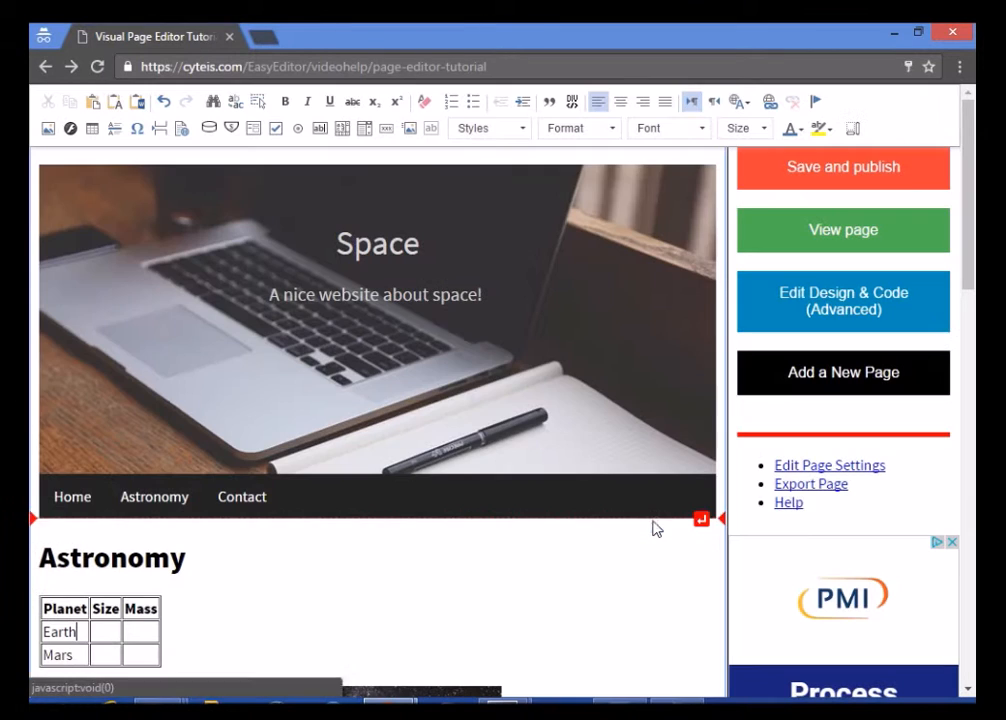
Insert a column after Planet and head it 'Distance from Sun'
right_click(84, 624)
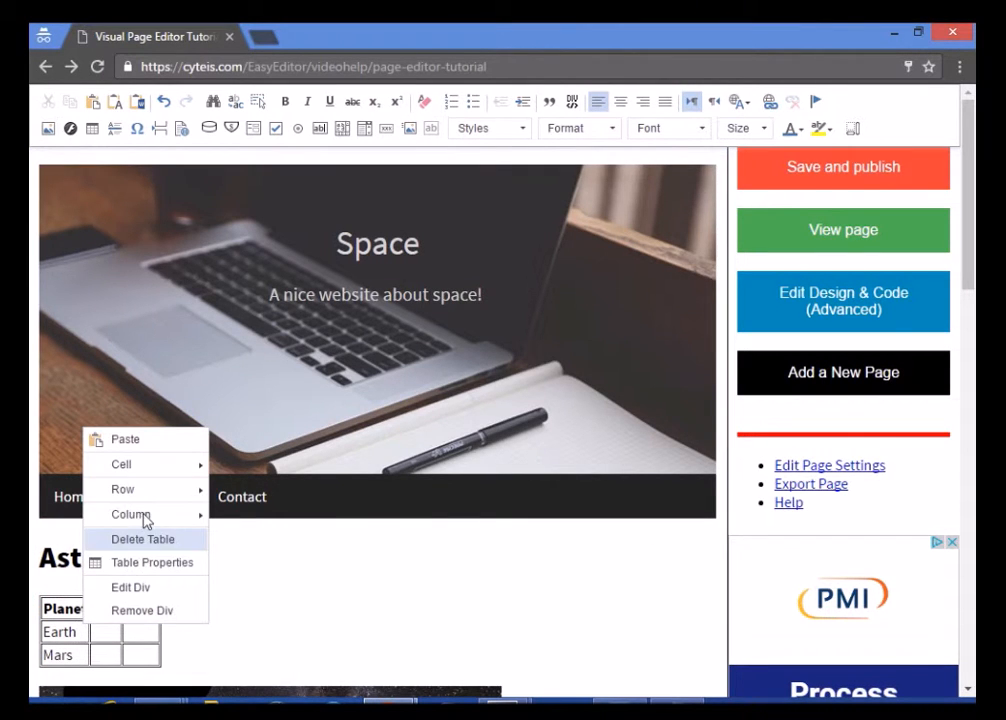
mouse_move(146, 497)
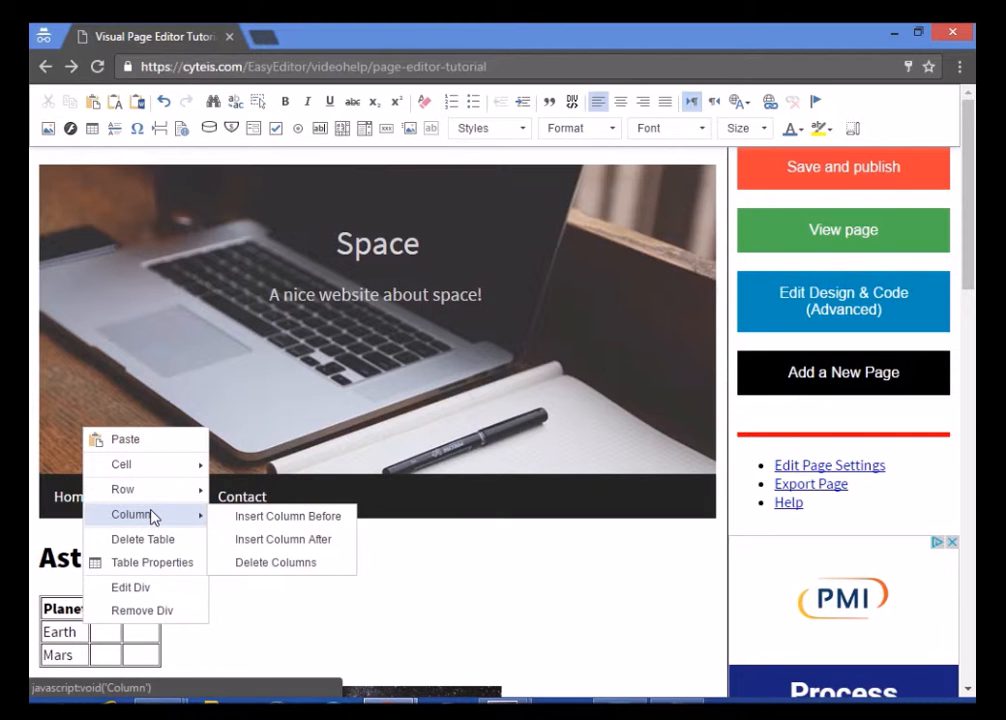
left_click(228, 539)
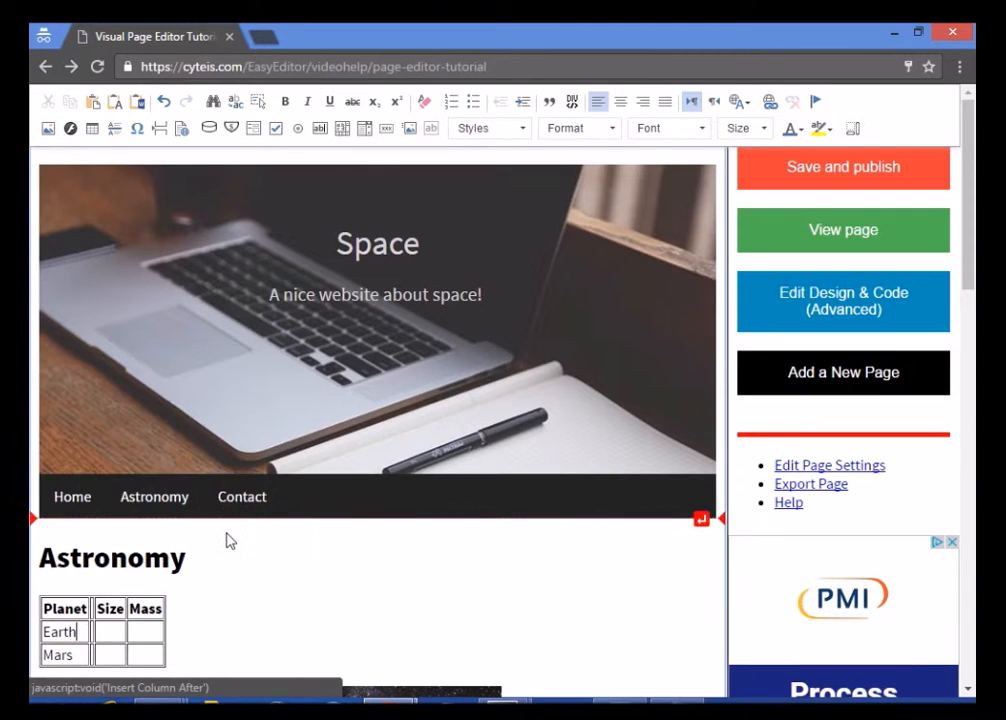
left_click(96, 609)
type("D")
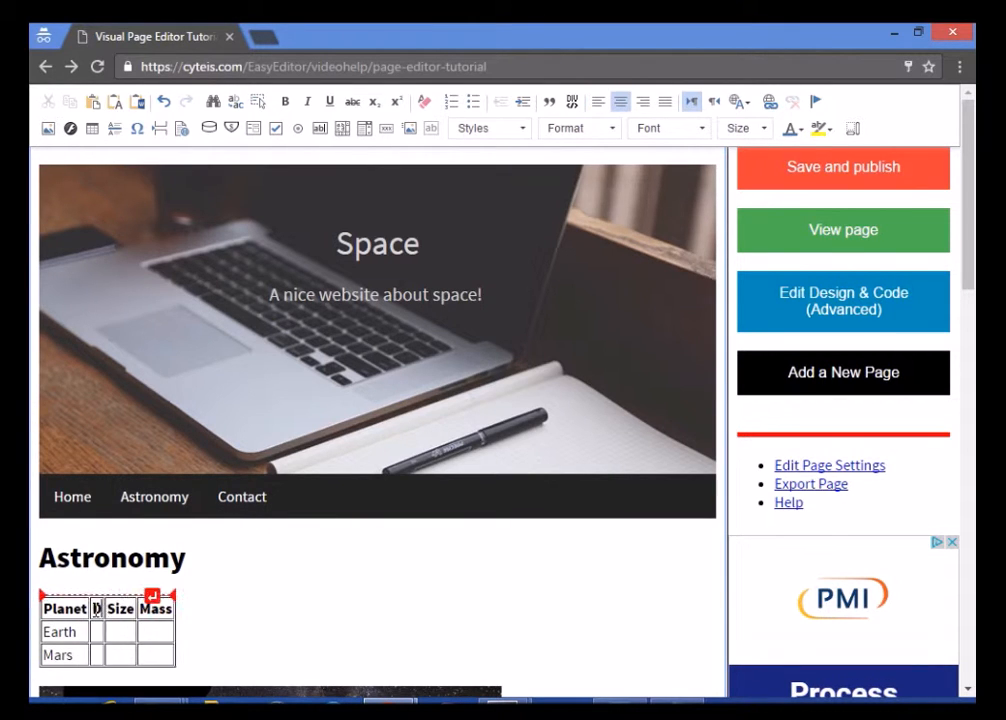
type("istance from S")
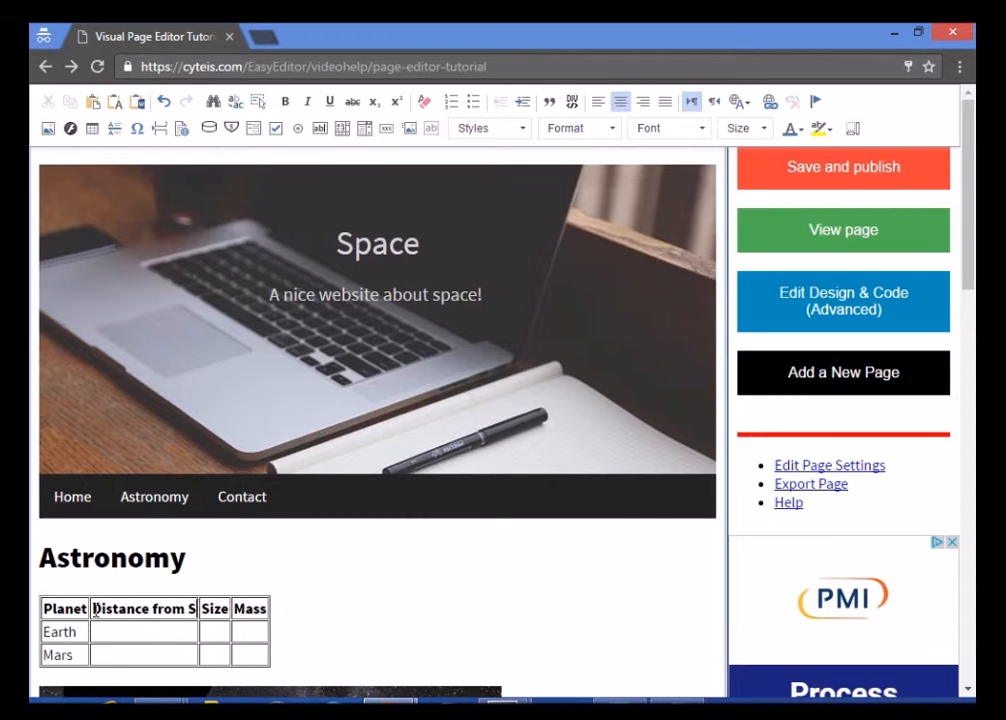
type("un")
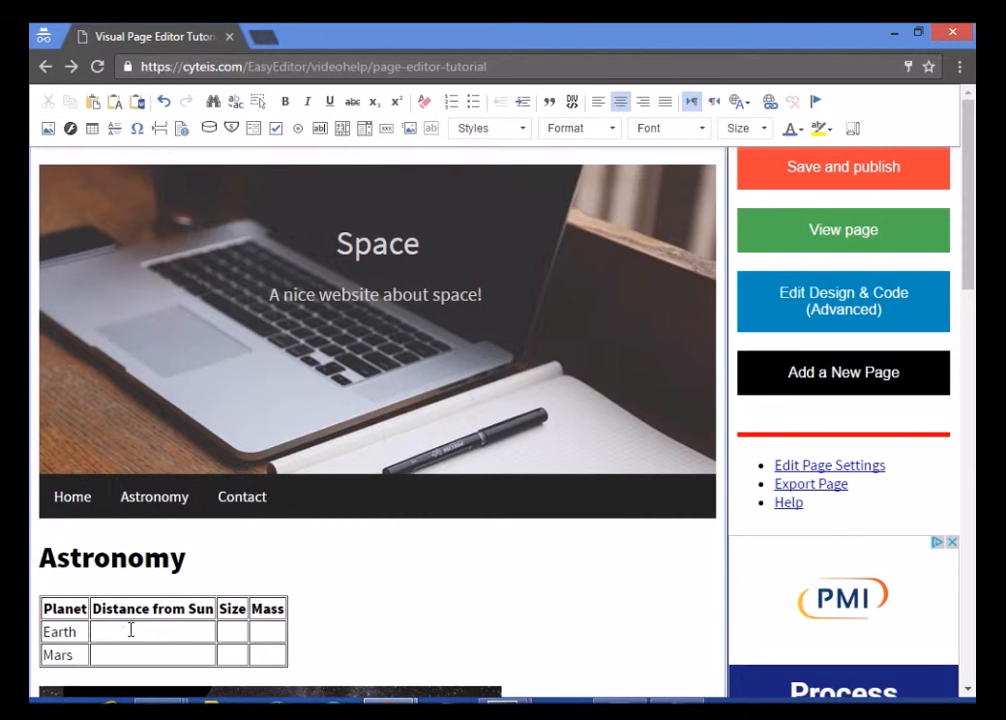
Open the table properties and close them without changes
right_click(130, 630)
mouse_move(196, 520)
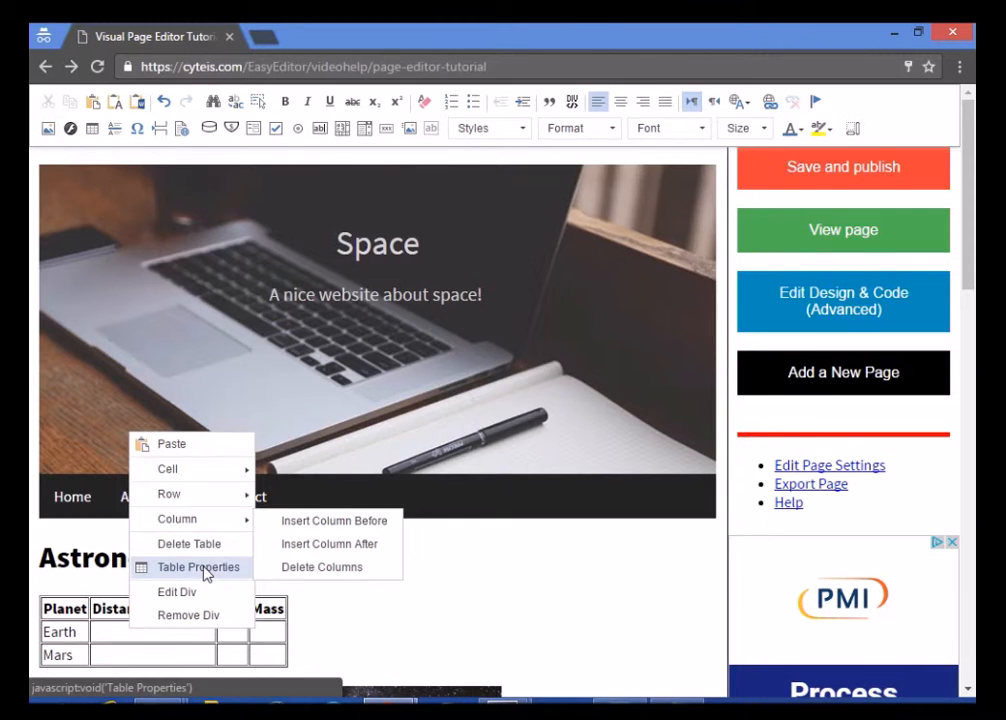
left_click(204, 570)
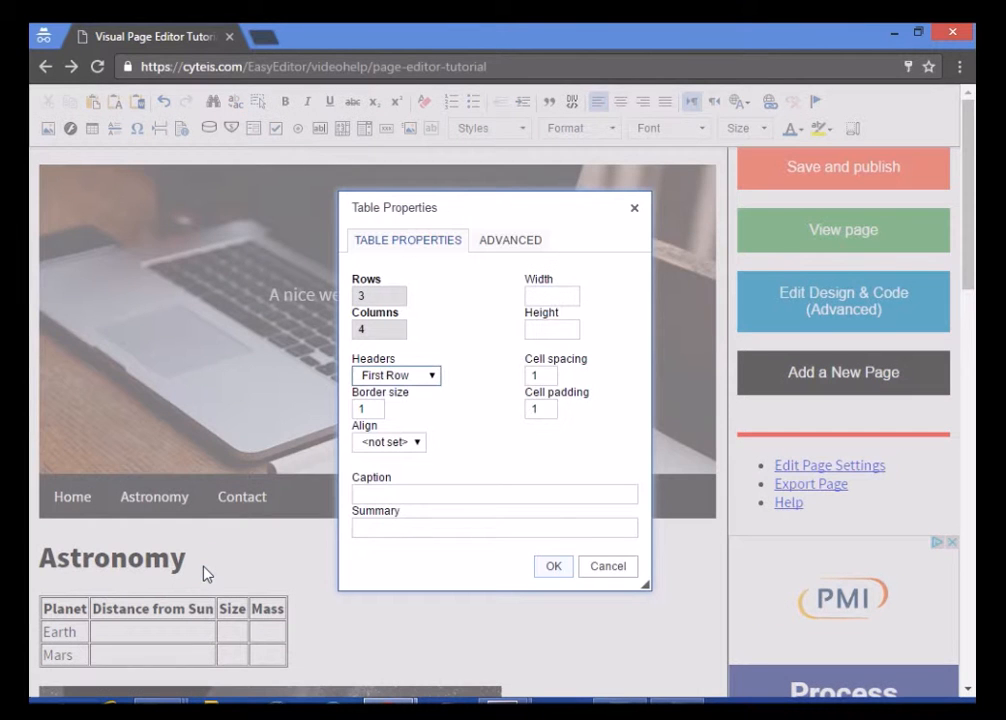
left_click(606, 567)
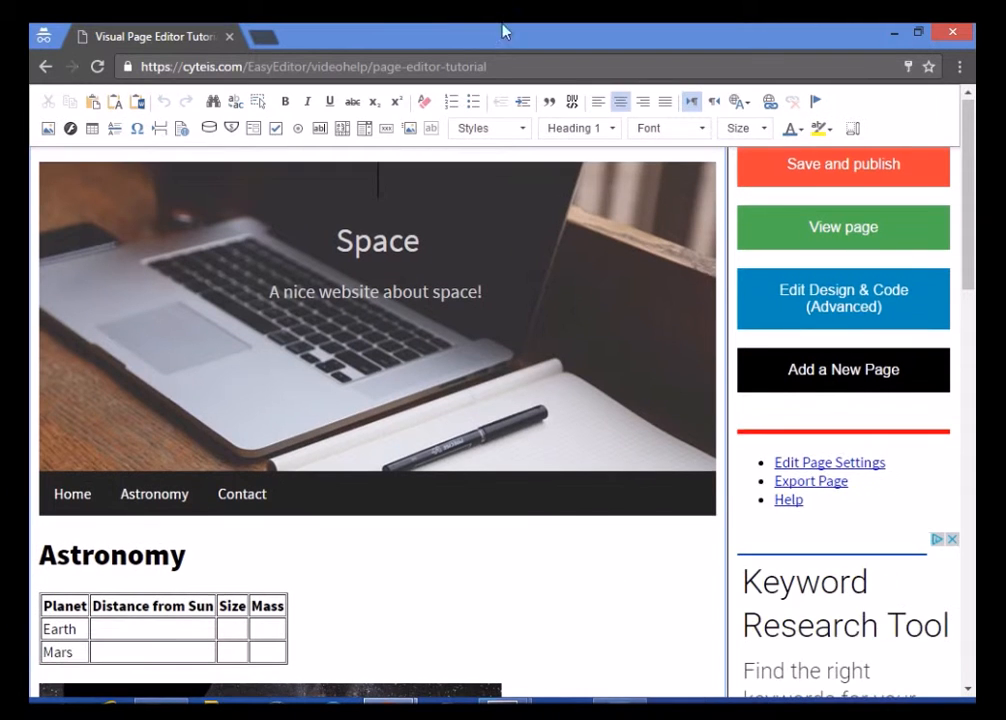
Add a 'Planets' line below the Astronomy heading and apply the Subtitle style
left_click(276, 548)
key("Return")
type("Planets")
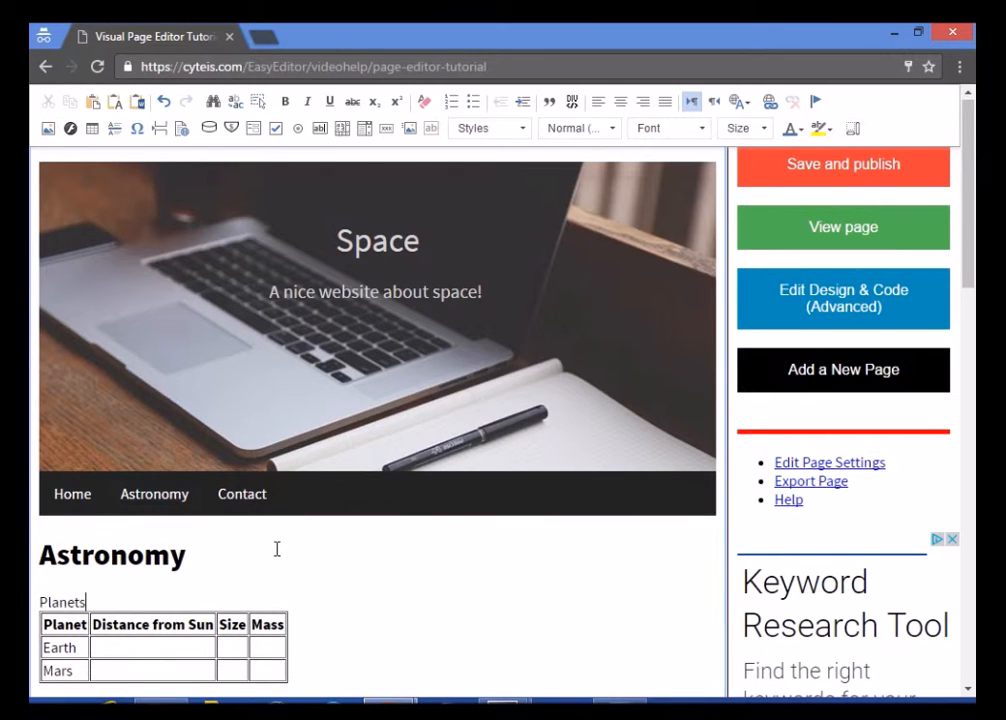
key("shift+Home")
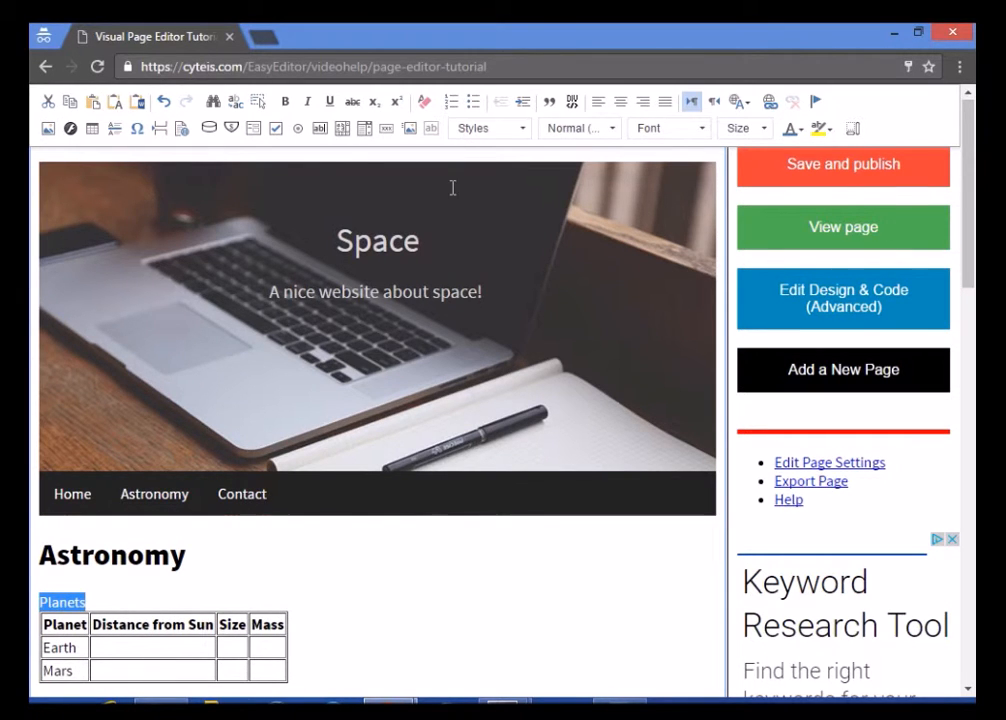
left_click(520, 128)
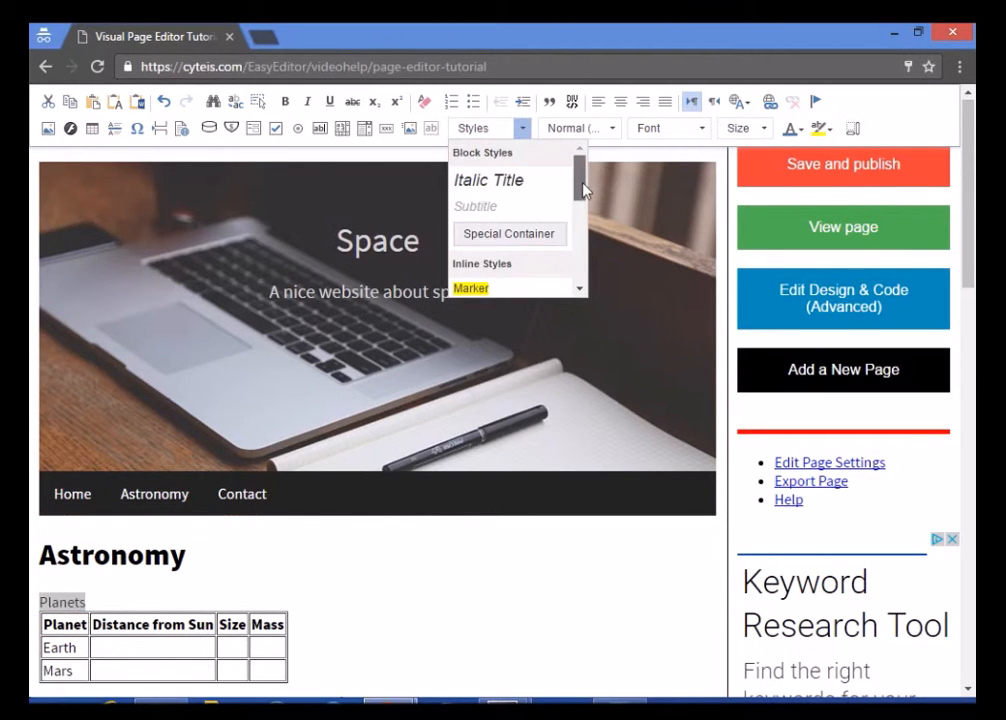
mouse_move(583, 190)
left_mouse_down()
mouse_move(583, 272)
mouse_move(579, 180)
left_mouse_up()
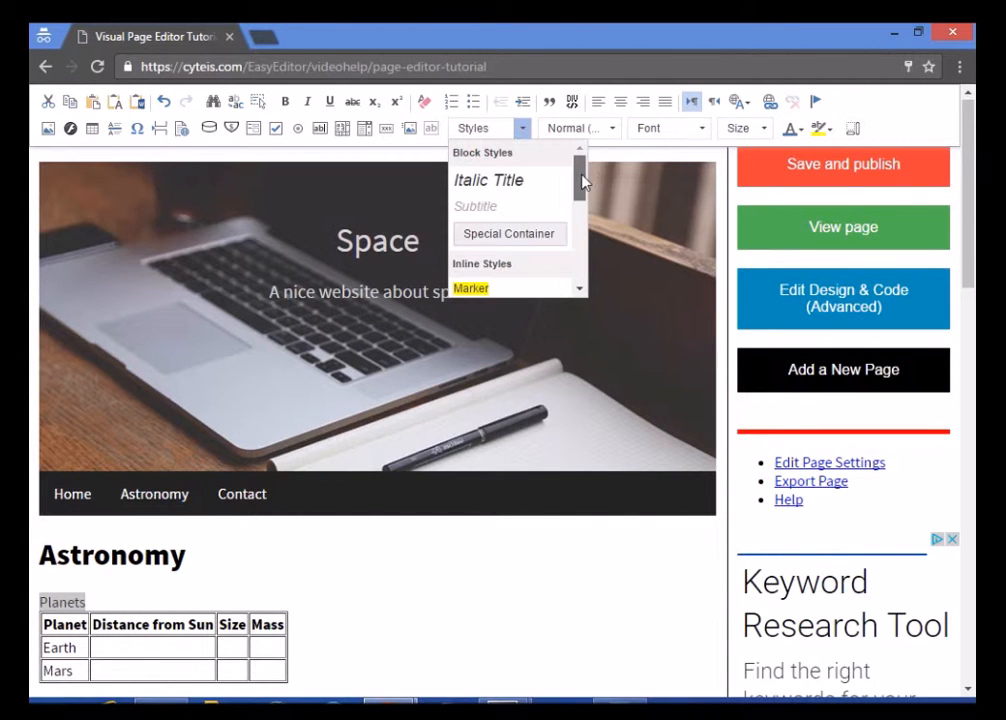
left_click(519, 217)
Make Planets a Heading 4 in Courier New
left_click(610, 128)
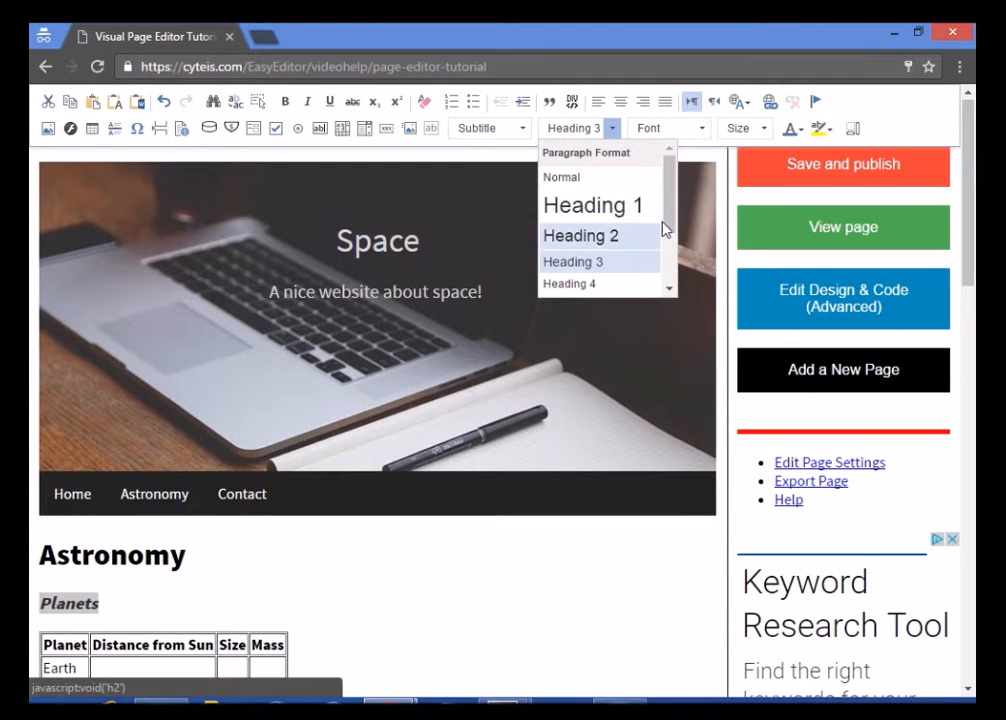
mouse_move(666, 229)
left_mouse_down()
mouse_move(667, 285)
mouse_move(668, 221)
left_mouse_up()
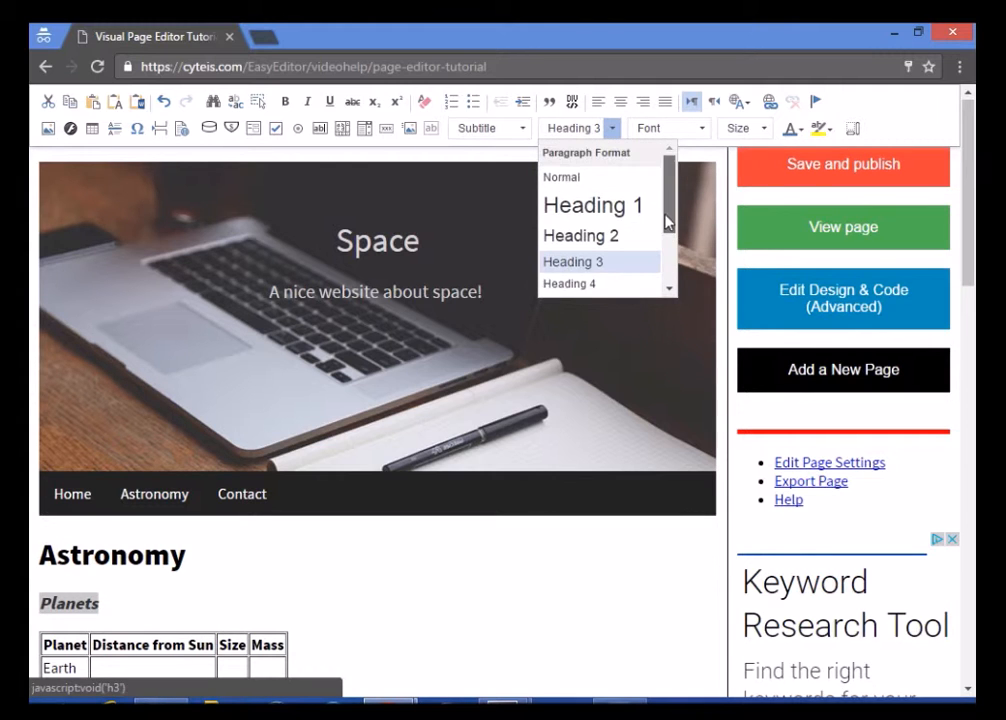
left_click(594, 285)
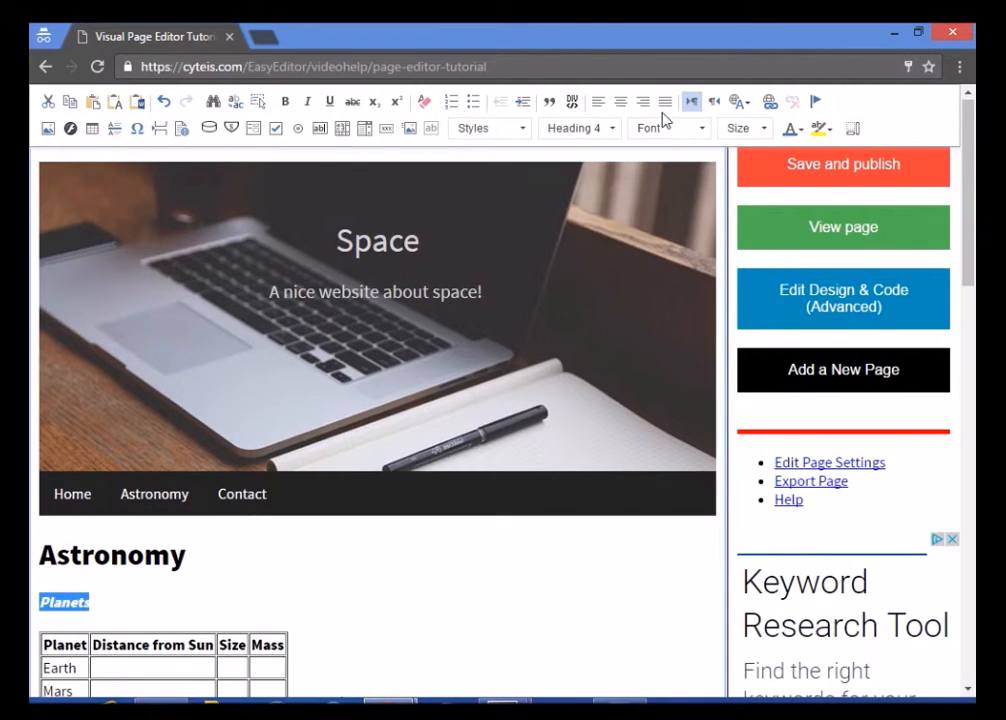
left_click(670, 129)
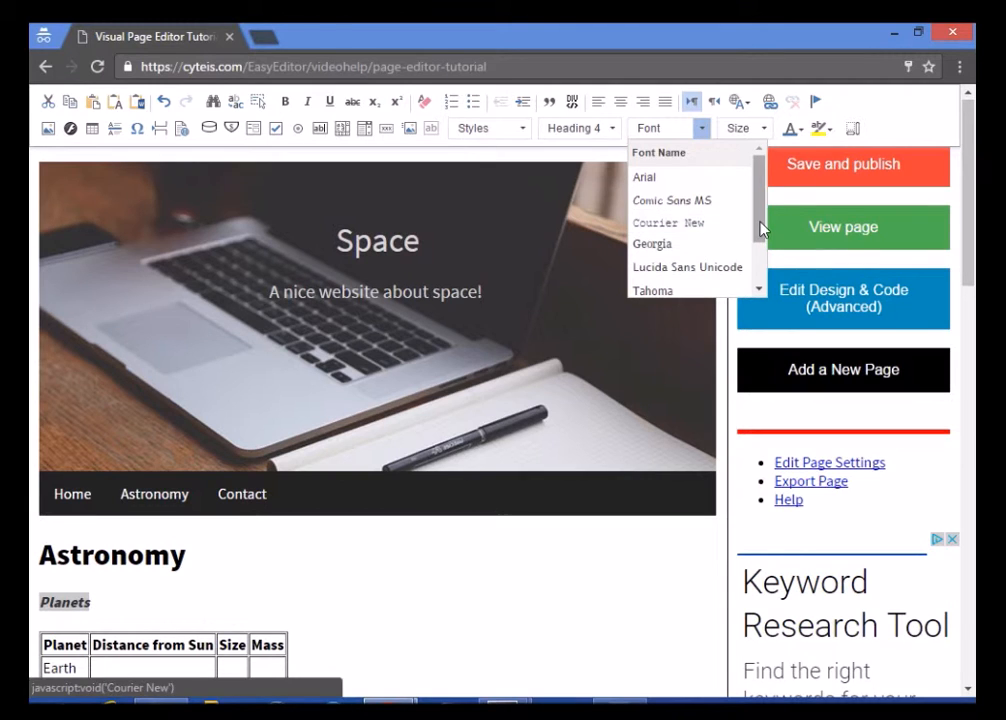
scroll(762, 228, "down", 2)
scroll(760, 225, "up", 2)
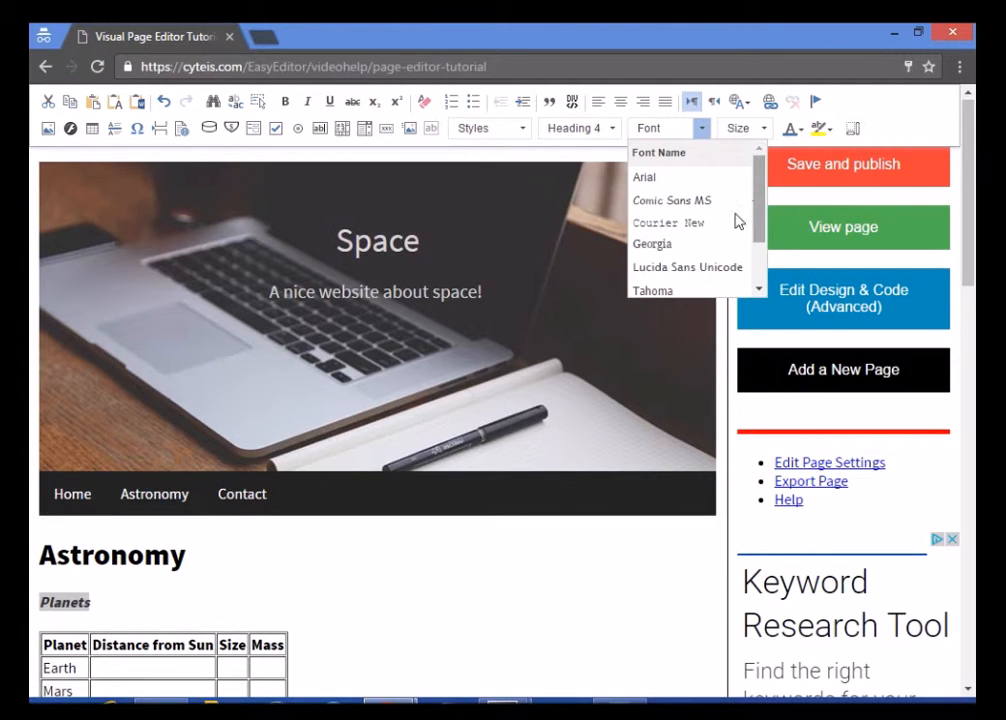
left_click(703, 224)
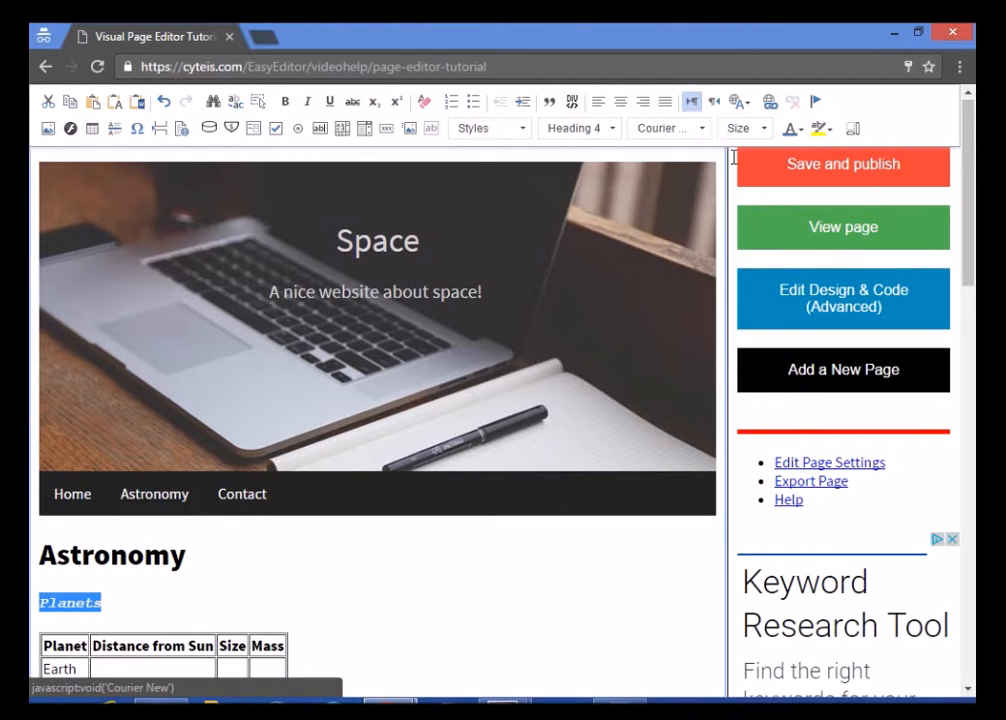
Set Planets to size 12, red text on a yellow background, then save and publish
left_click(762, 128)
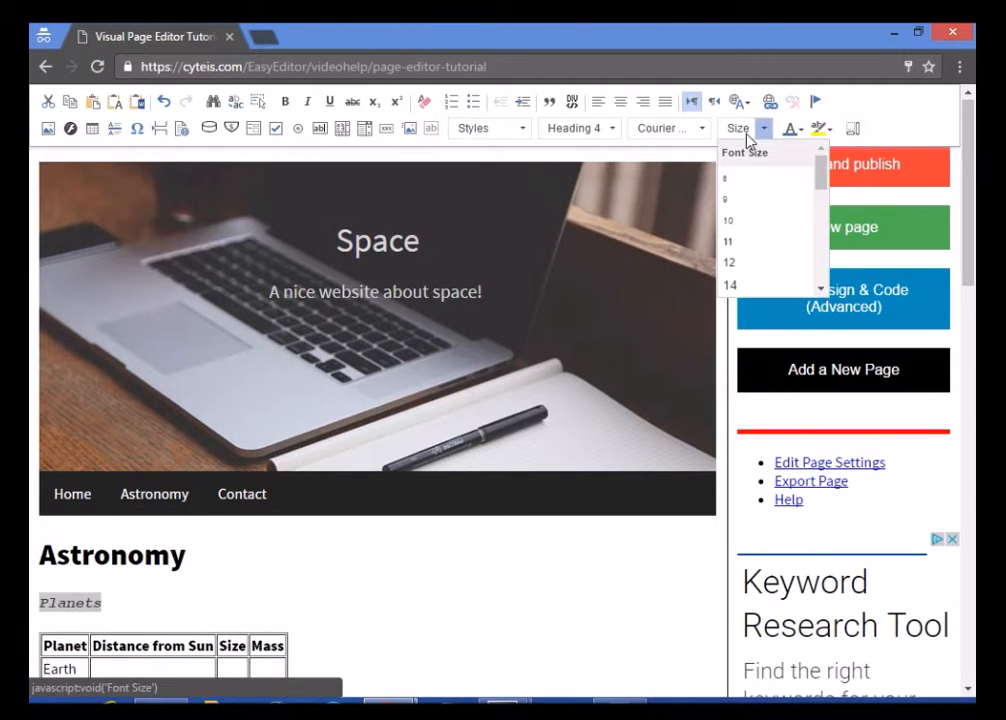
mouse_move(822, 175)
left_mouse_down()
mouse_move(822, 231)
mouse_move(822, 180)
left_mouse_up()
left_click(745, 264)
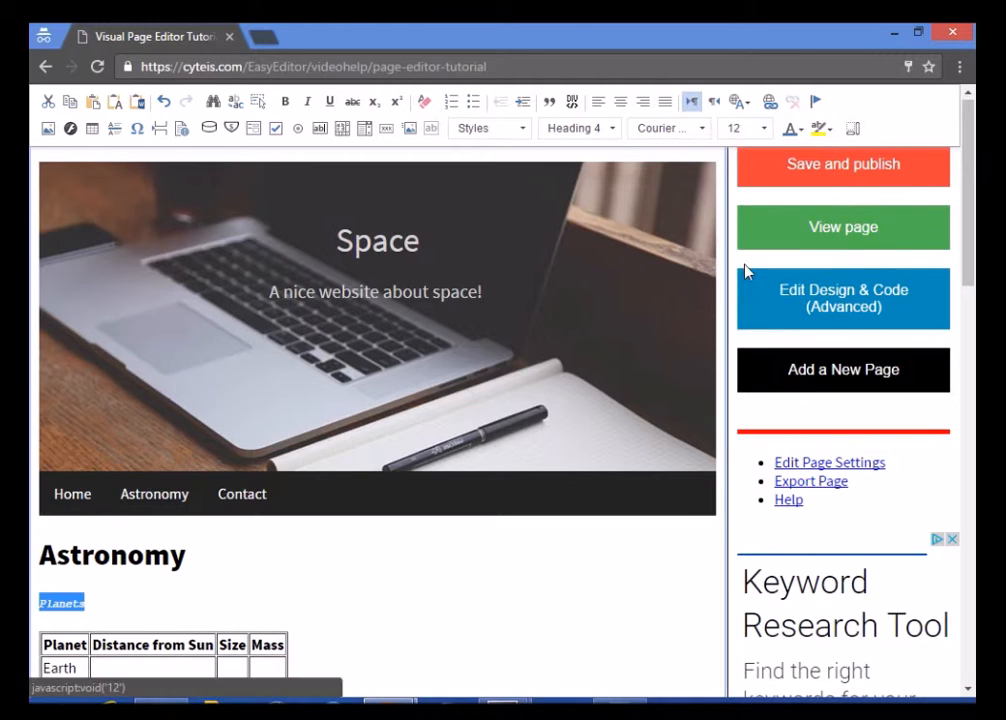
left_click(791, 131)
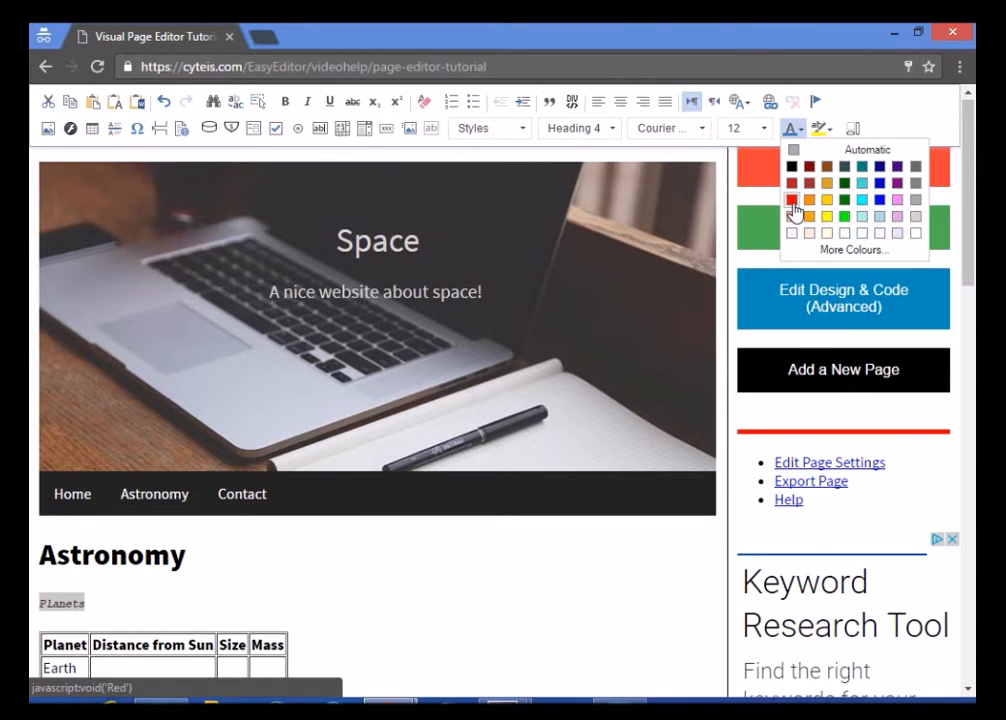
left_click(792, 201)
left_click(819, 129)
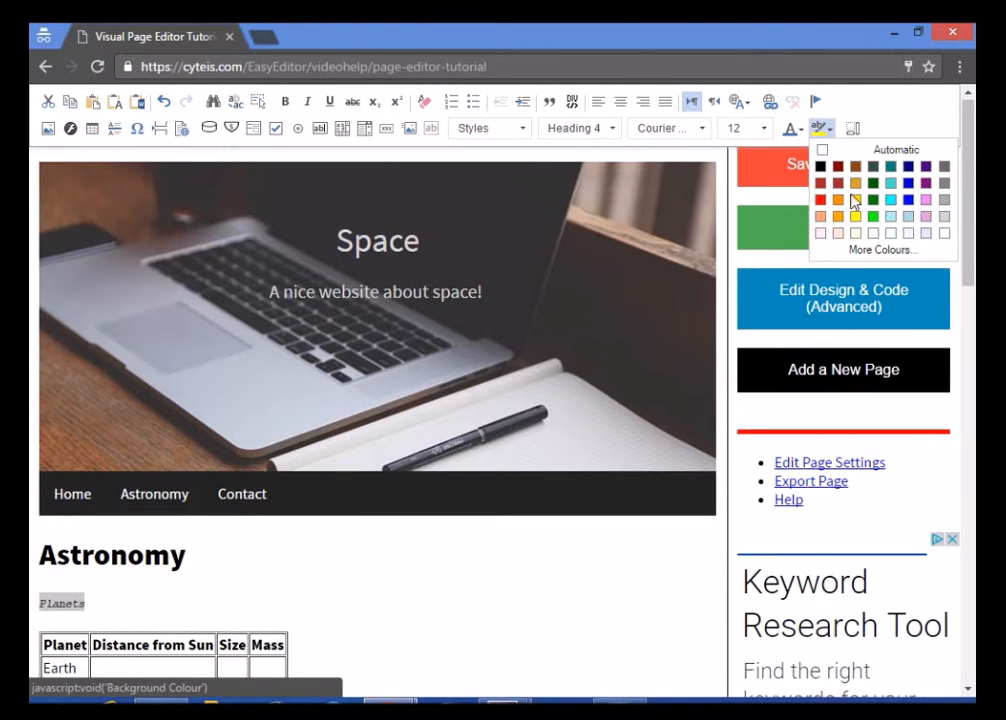
left_click(856, 228)
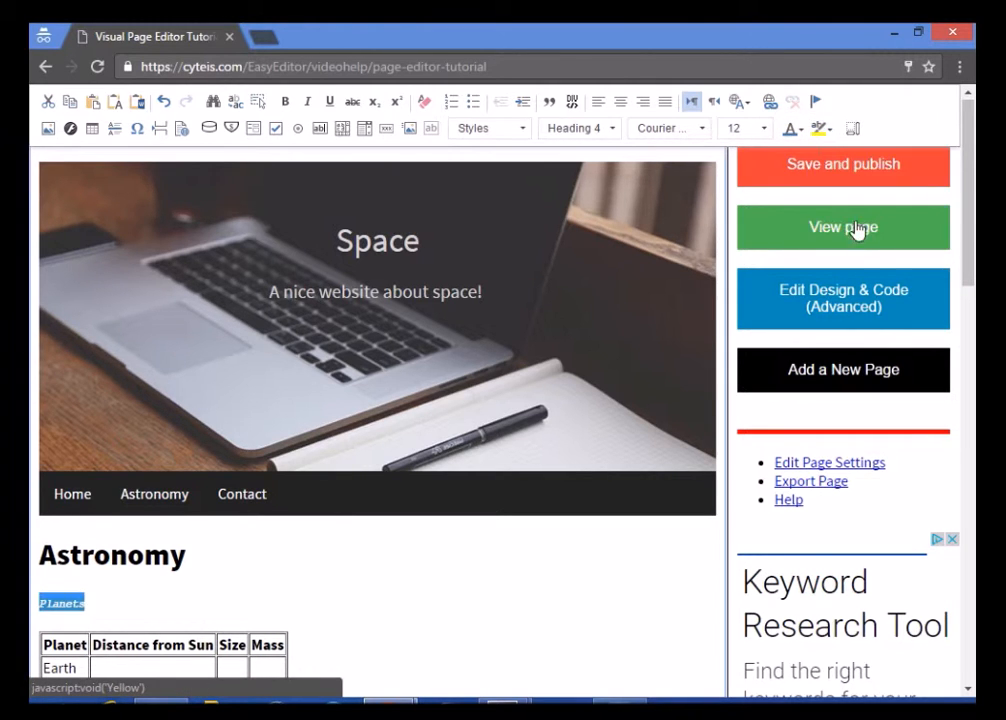
left_click(99, 600)
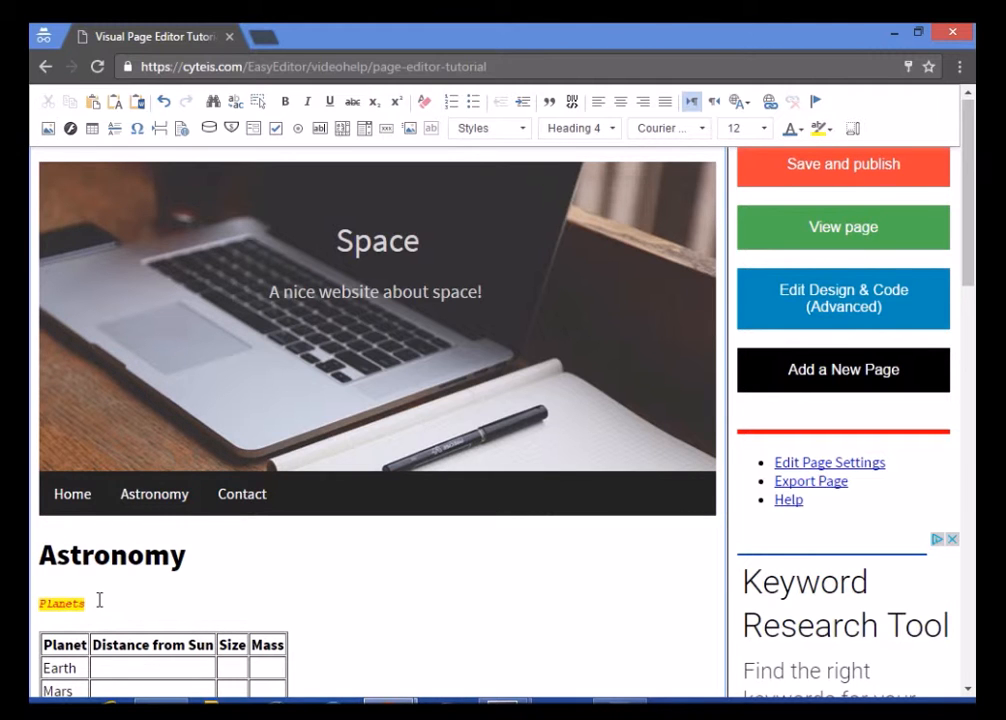
left_click(394, 24)
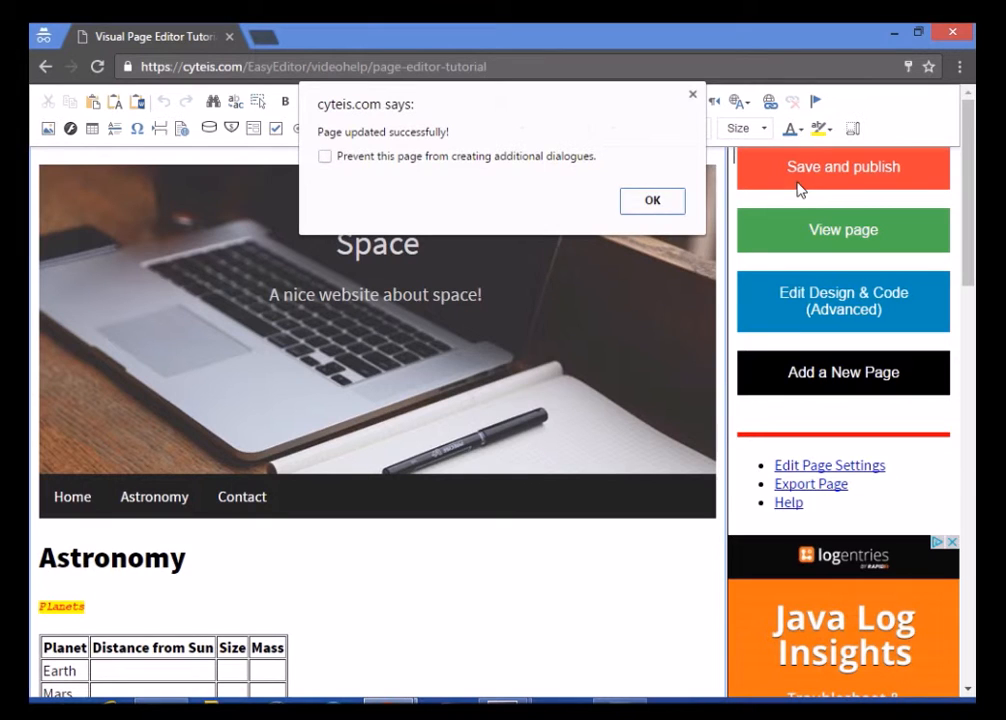
Dismiss the update confirmation, check the live Space page in a new tab, and return to the editor
left_click(663, 208)
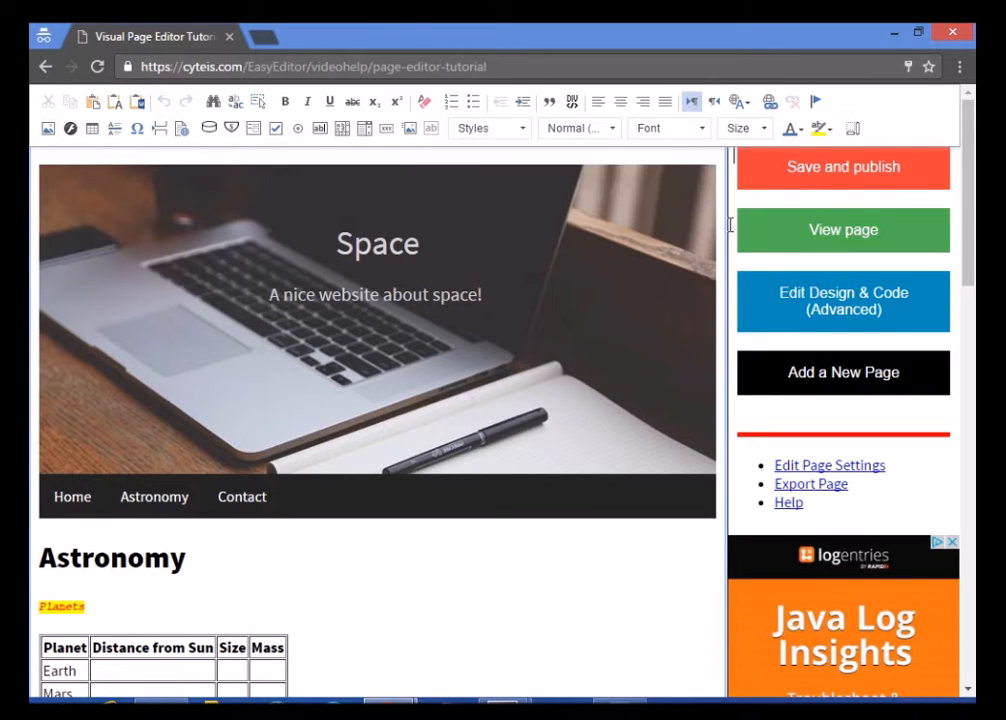
left_click(790, 248)
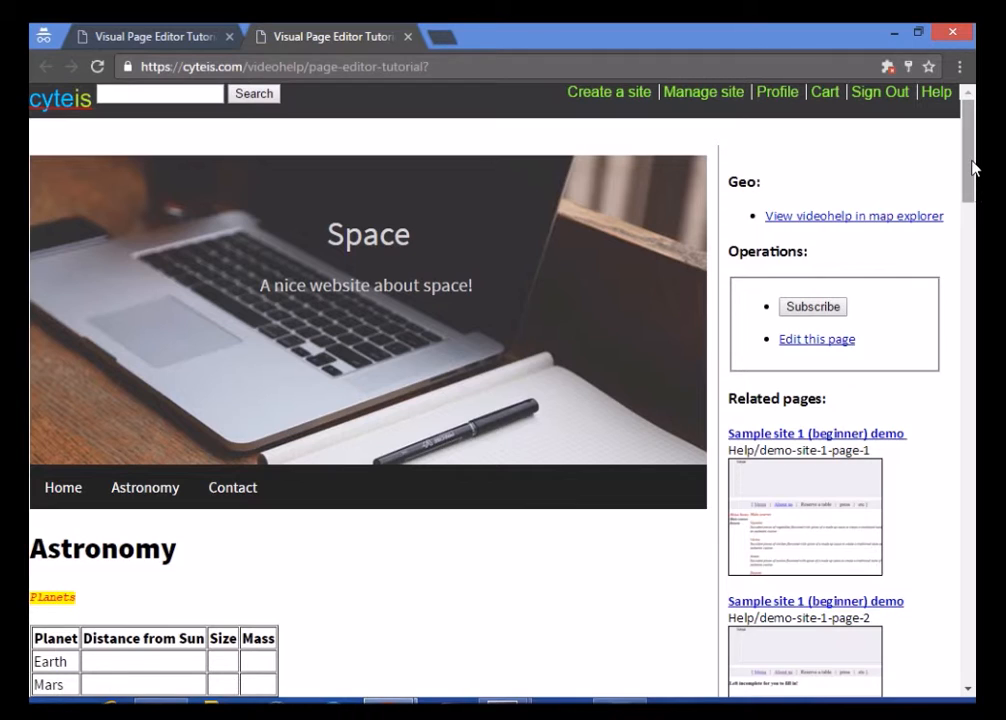
left_click_drag(971, 178, 977, 127)
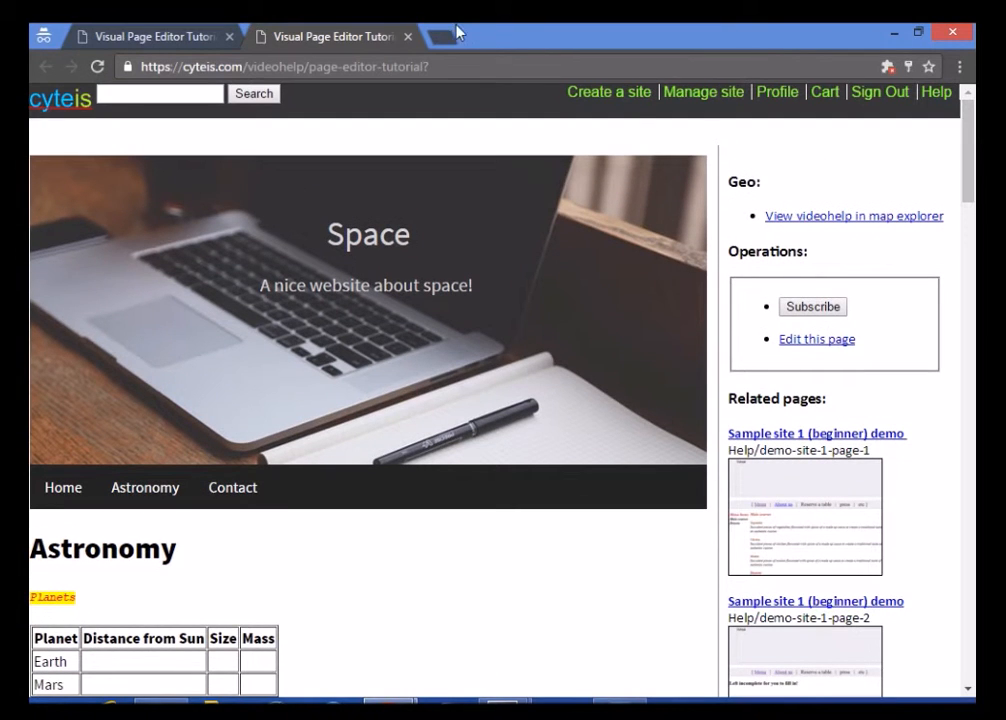
left_click(162, 30)
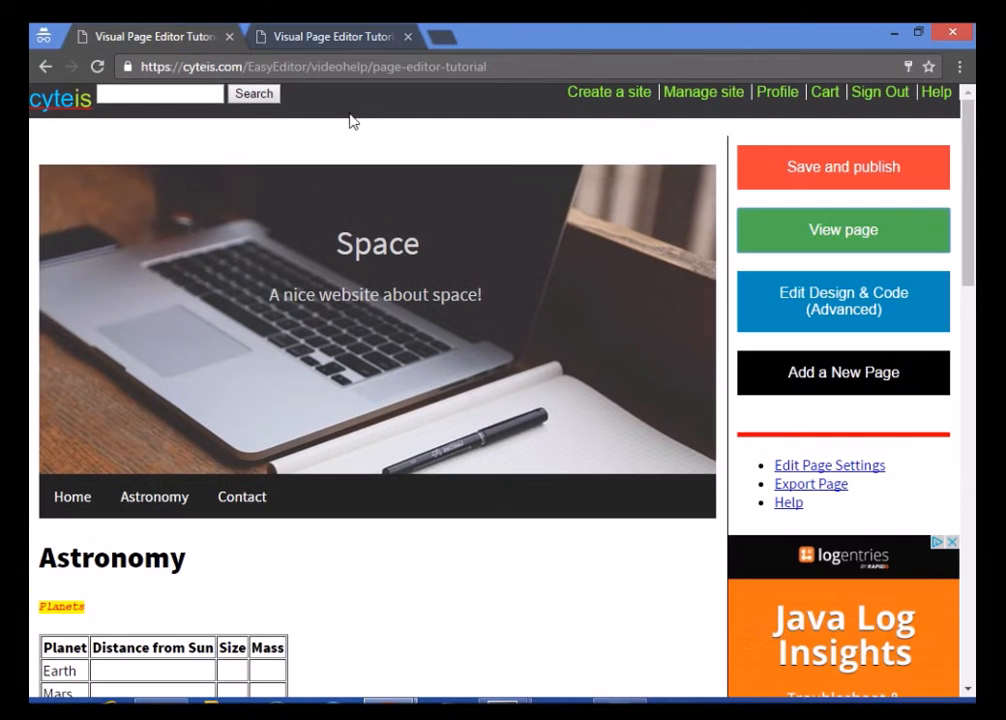
Open Edit Design & Code (Advanced) and scroll down to the template_body editor
left_click(784, 322)
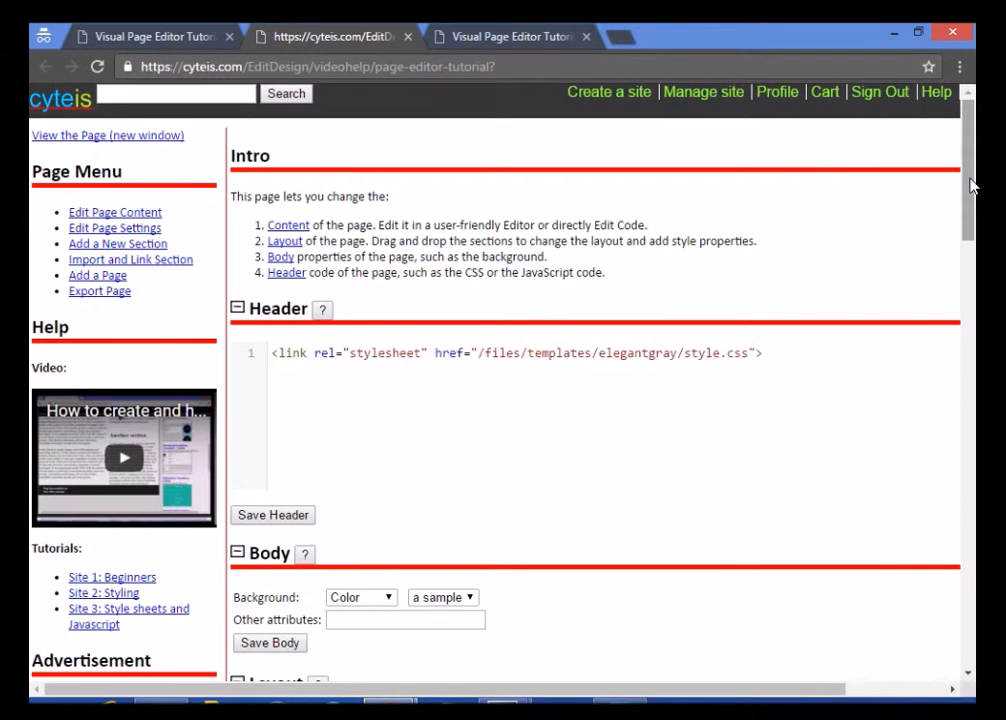
scroll(701, 546, "right", 3)
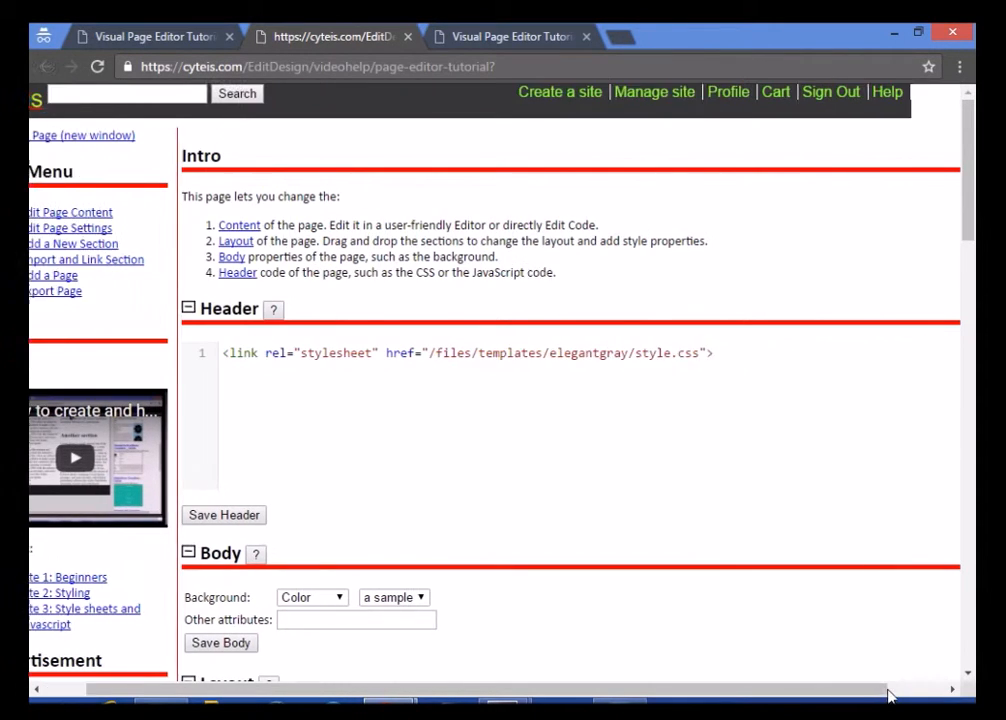
left_click_drag(968, 222, 975, 516)
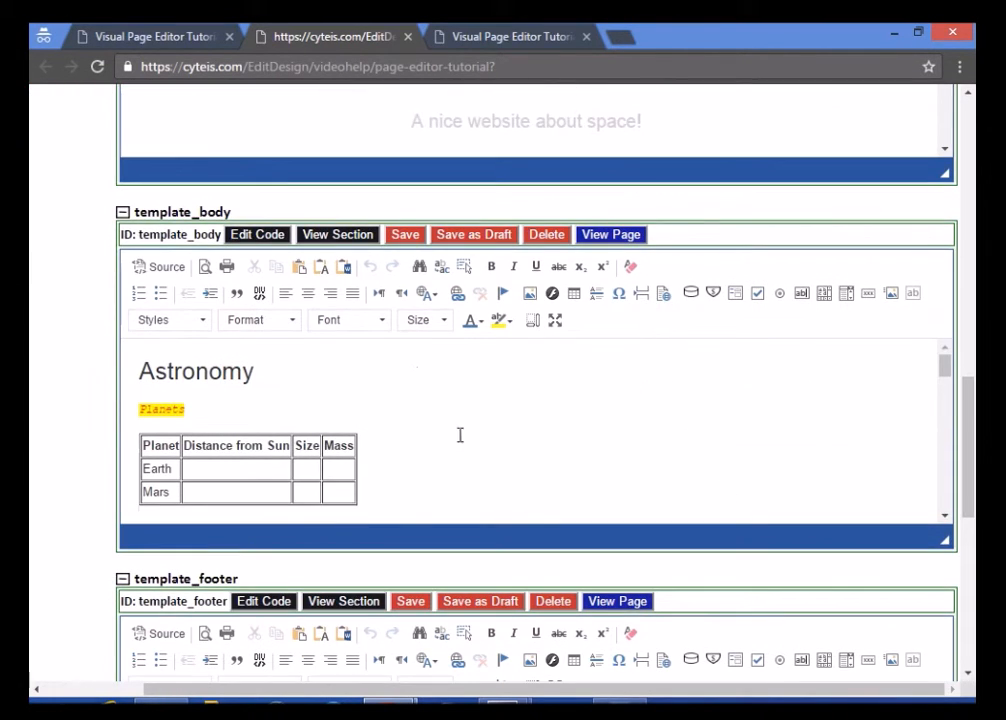
Open and cancel the Shopping Cart and Data Bucket dialogs, view the template_body HTML, then return to EasyEditor
left_click(366, 417)
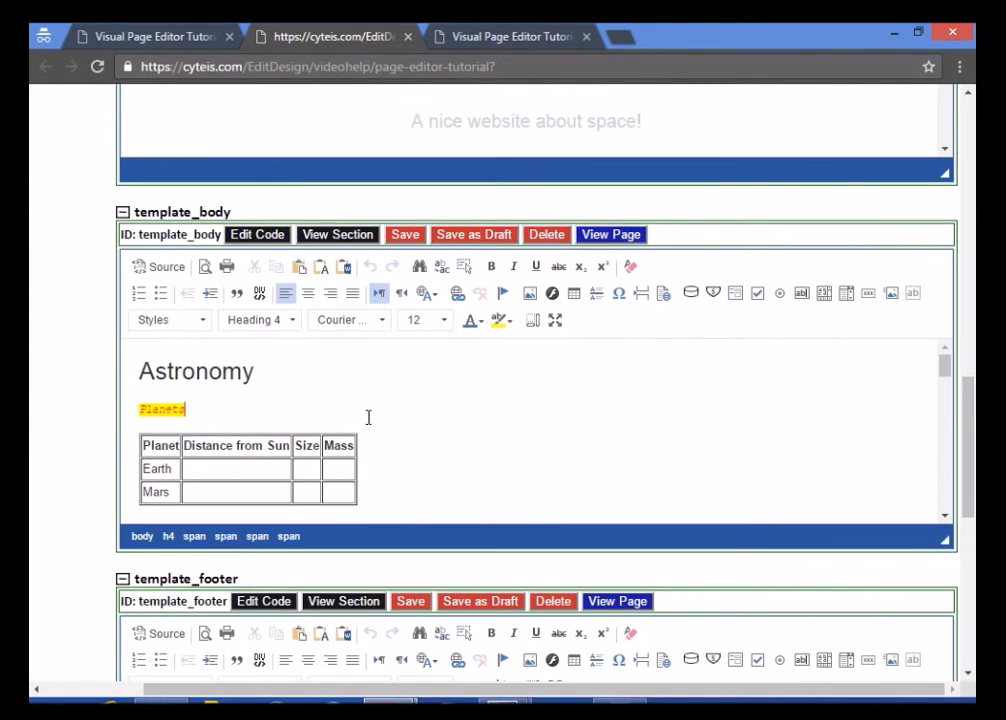
left_click(714, 294)
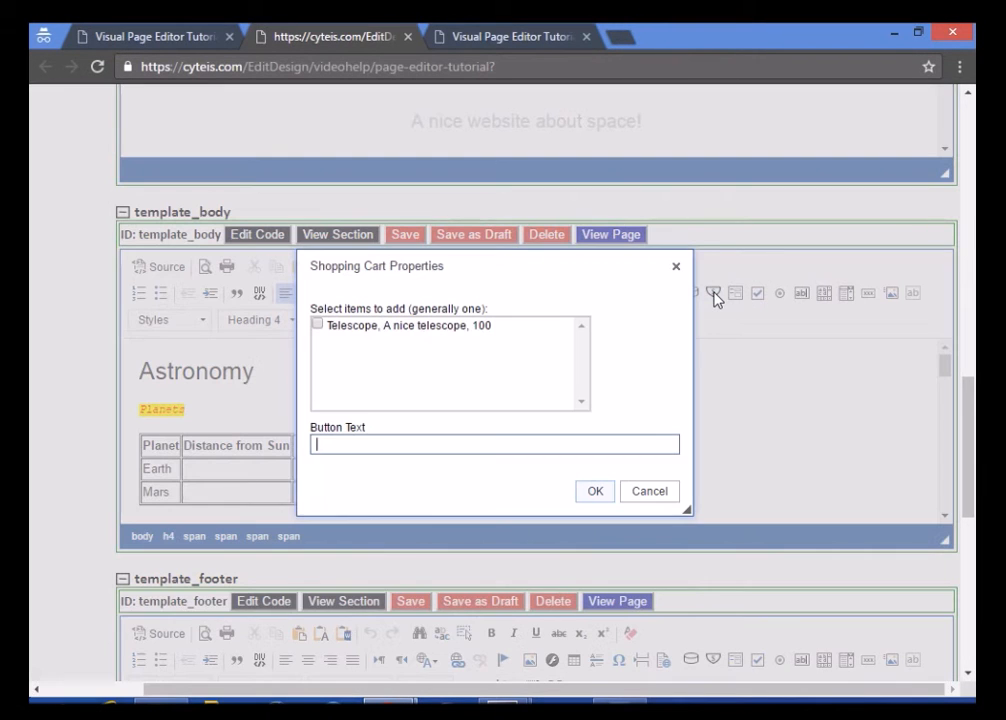
left_click(652, 494)
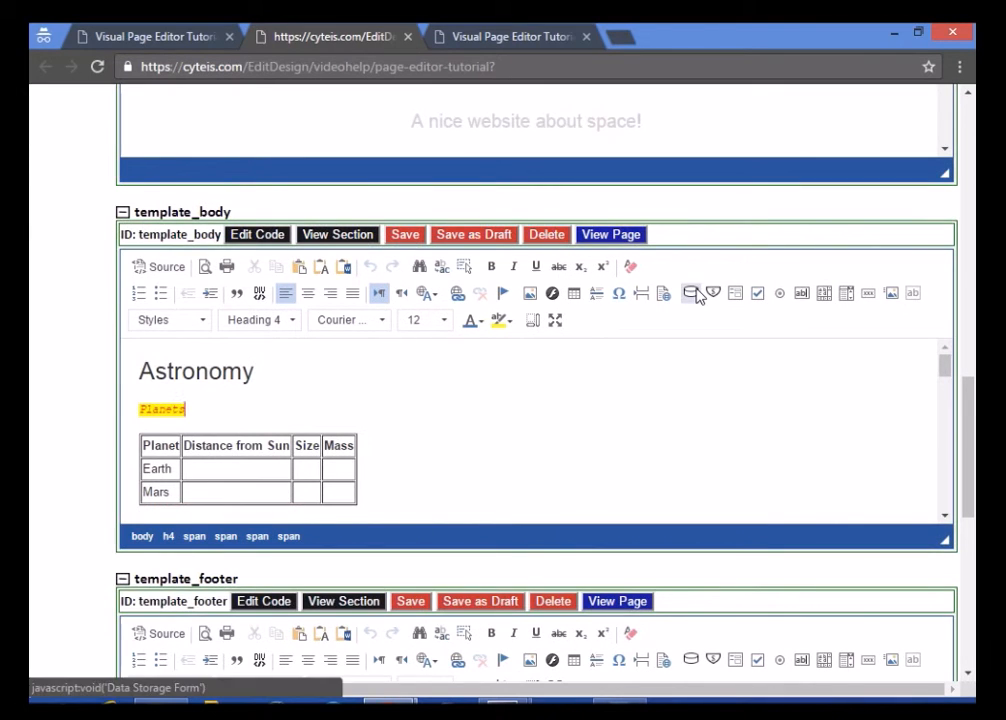
left_click(697, 294)
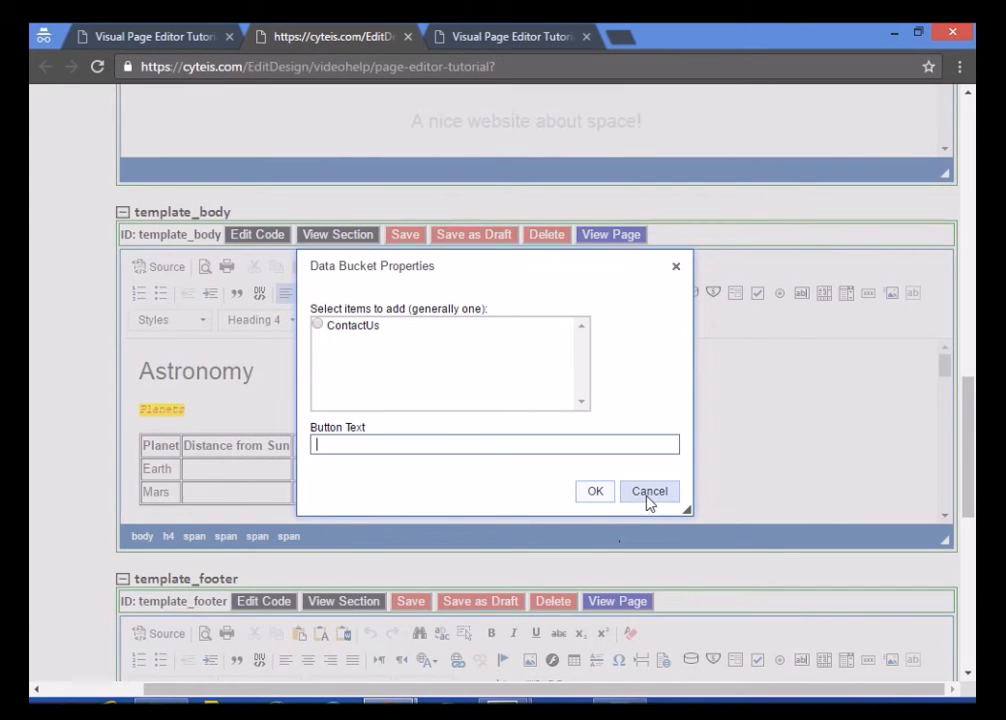
left_click(648, 491)
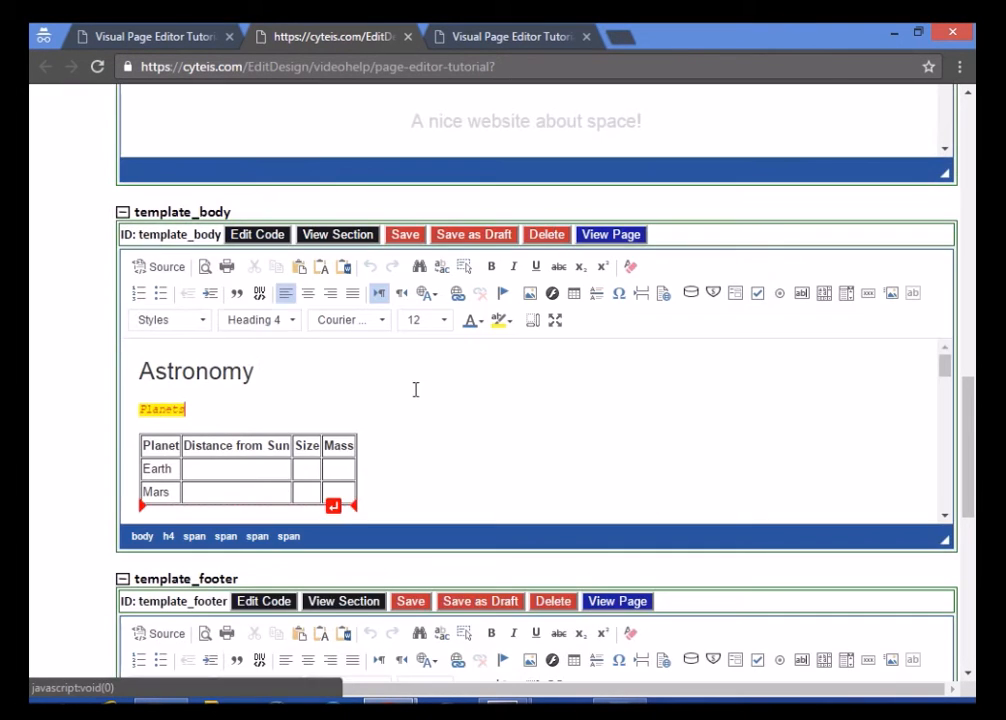
left_click(268, 236)
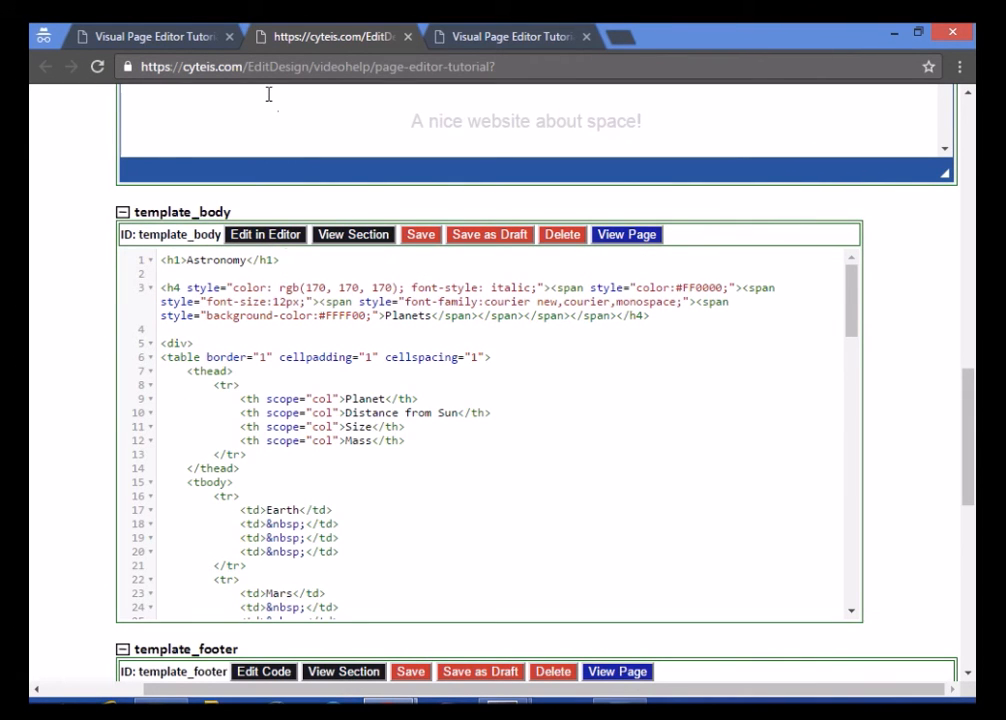
left_click(195, 31)
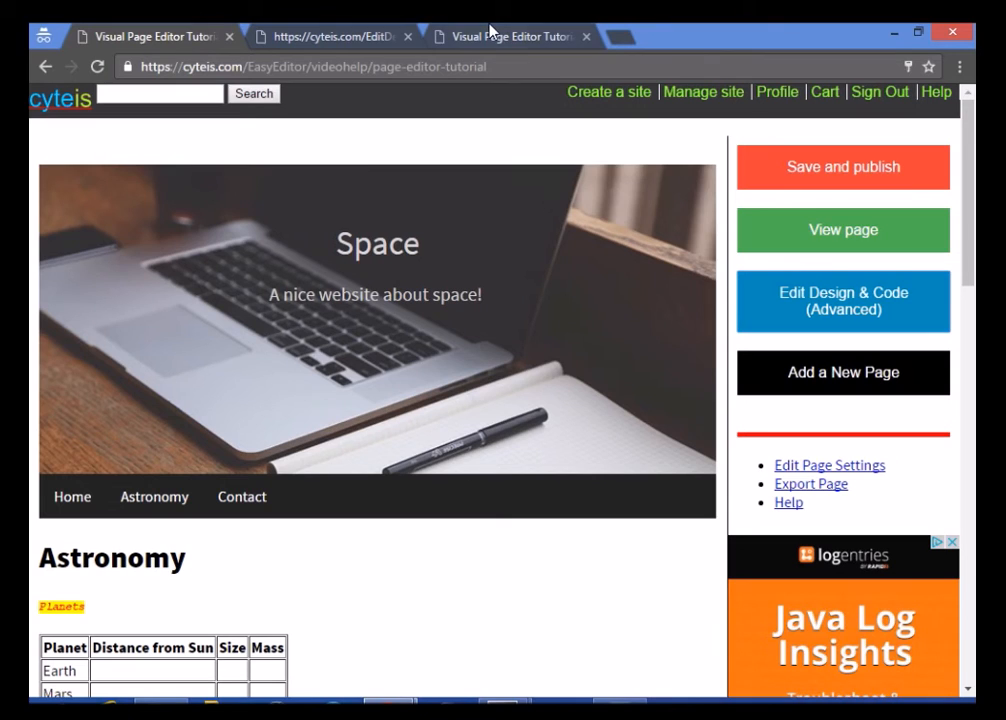